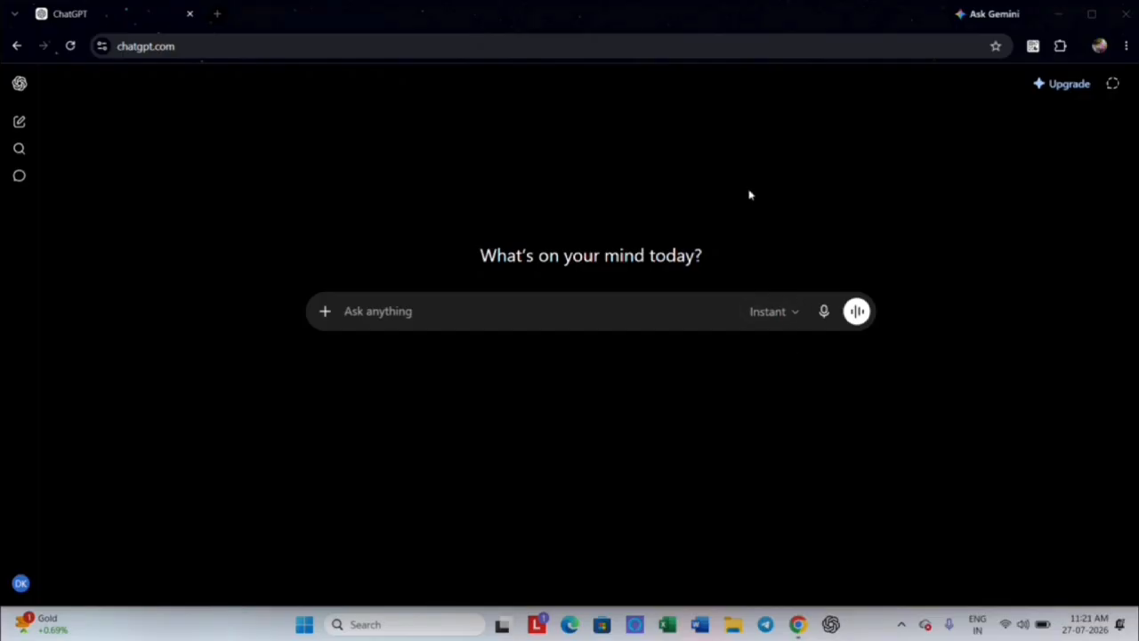
- Dictate and send a request for a kidney stone story script, then review the closing scenes of the reply
left_click(820, 316)
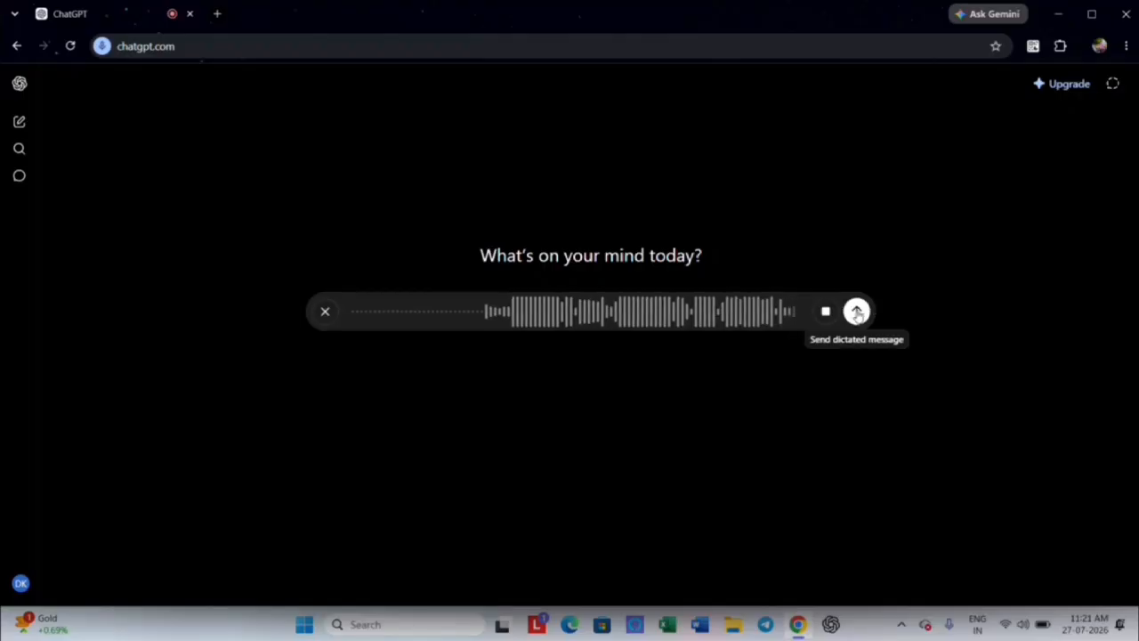
left_click(856, 312)
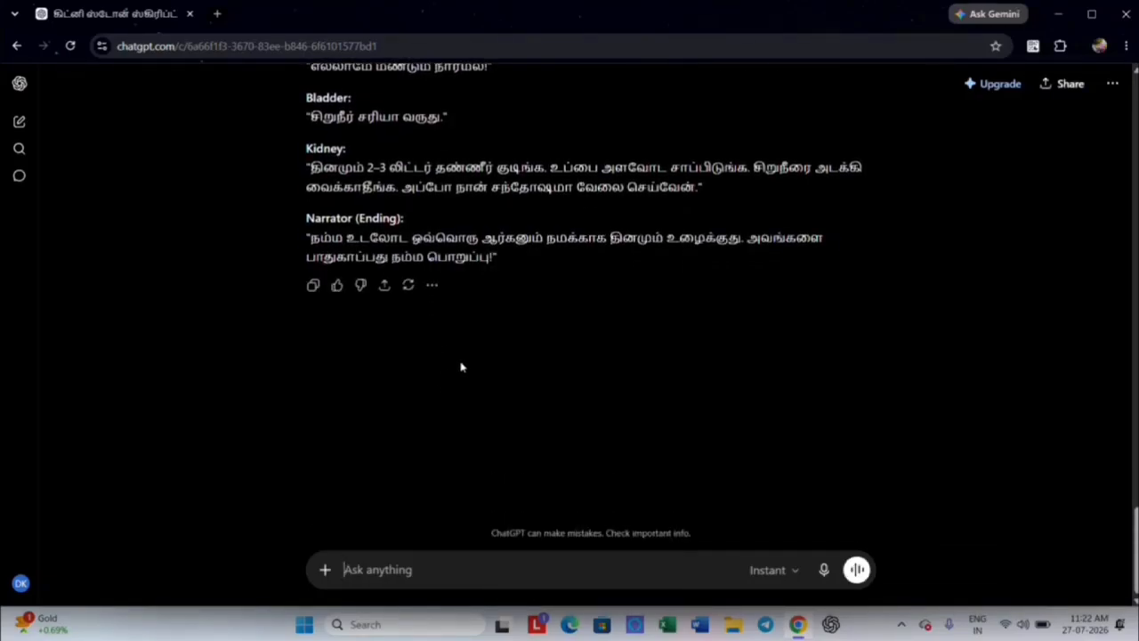
scroll(461, 367, "up", 3)
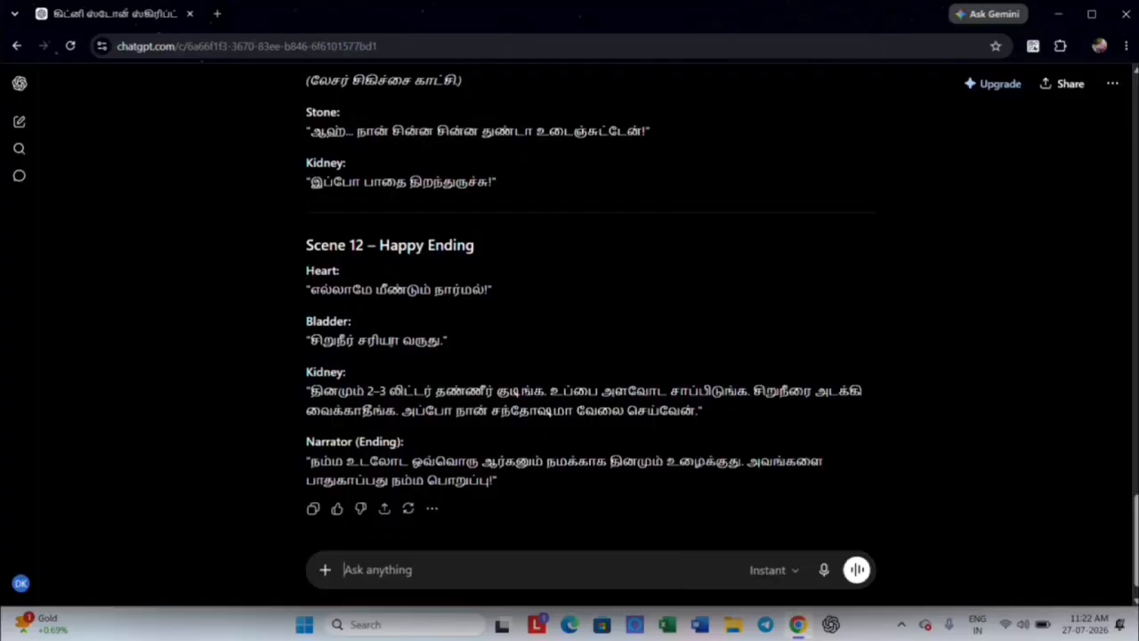
scroll(433, 389, "down", 1)
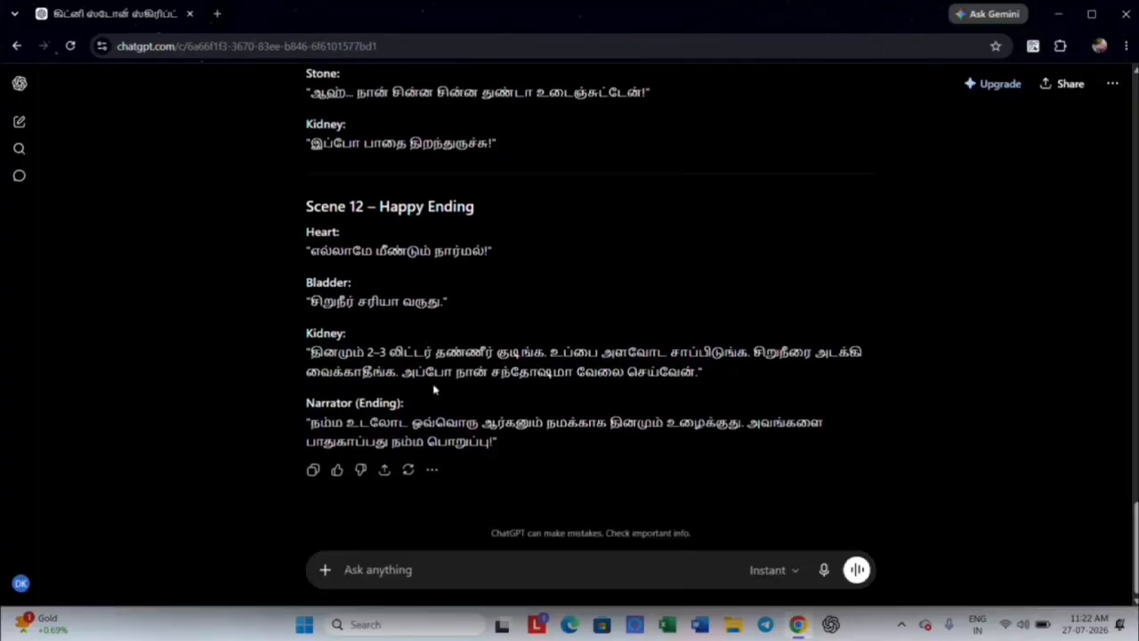
scroll(433, 389, "up", 4)
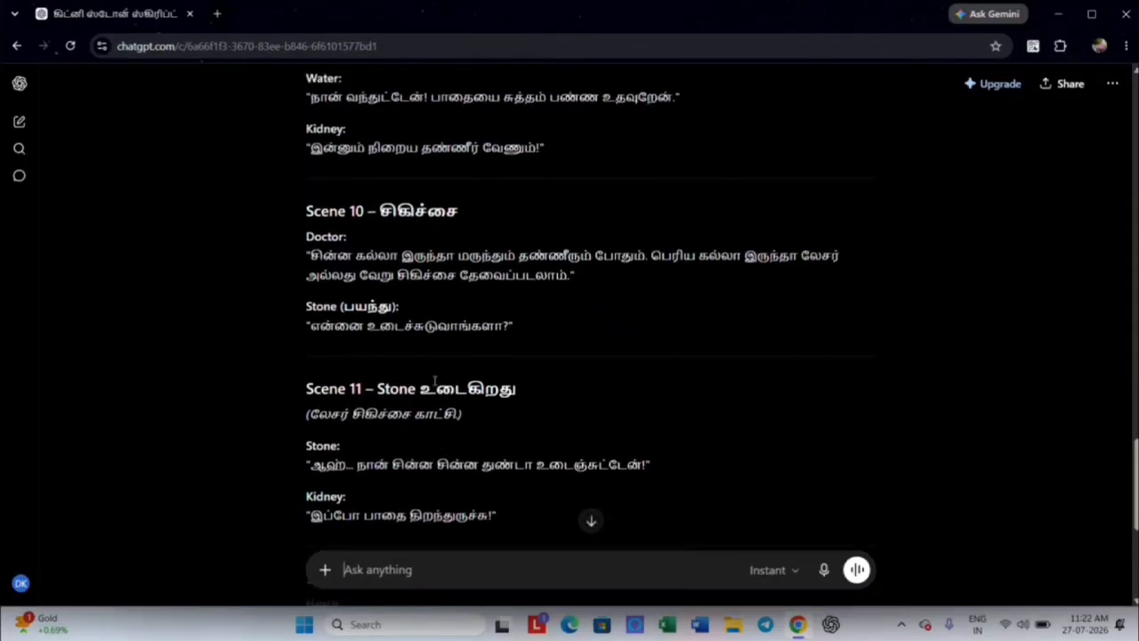
scroll(437, 380, "down", 5)
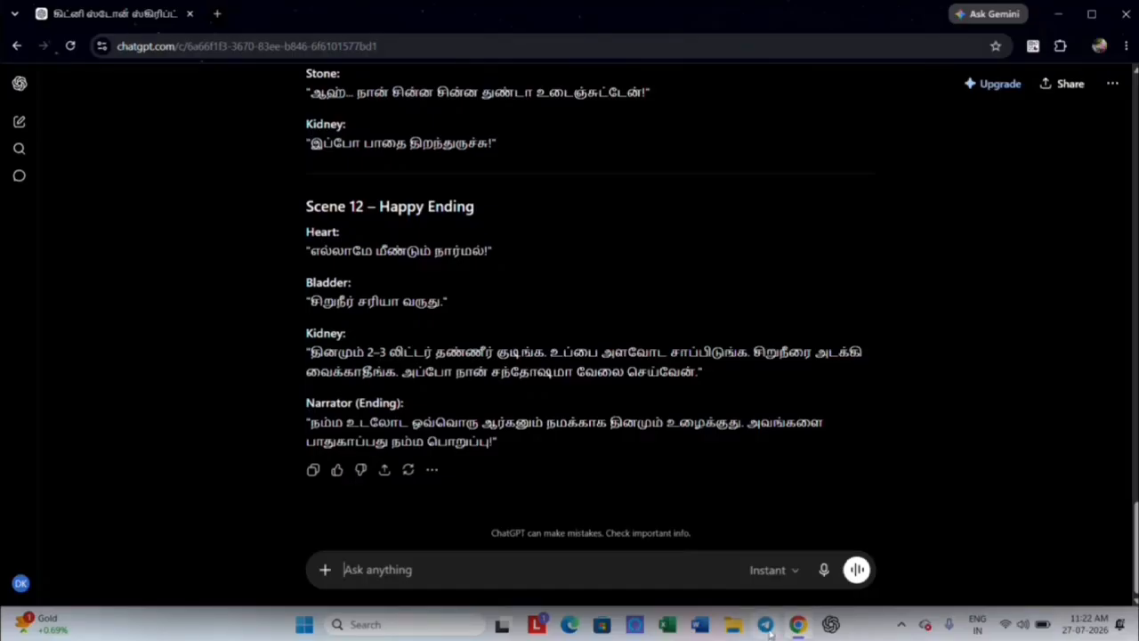
- Switch to Telegram, return to the ChatGPT chat, and paste and send the prompt "I need a each script for photo prompt"
left_click(767, 629)
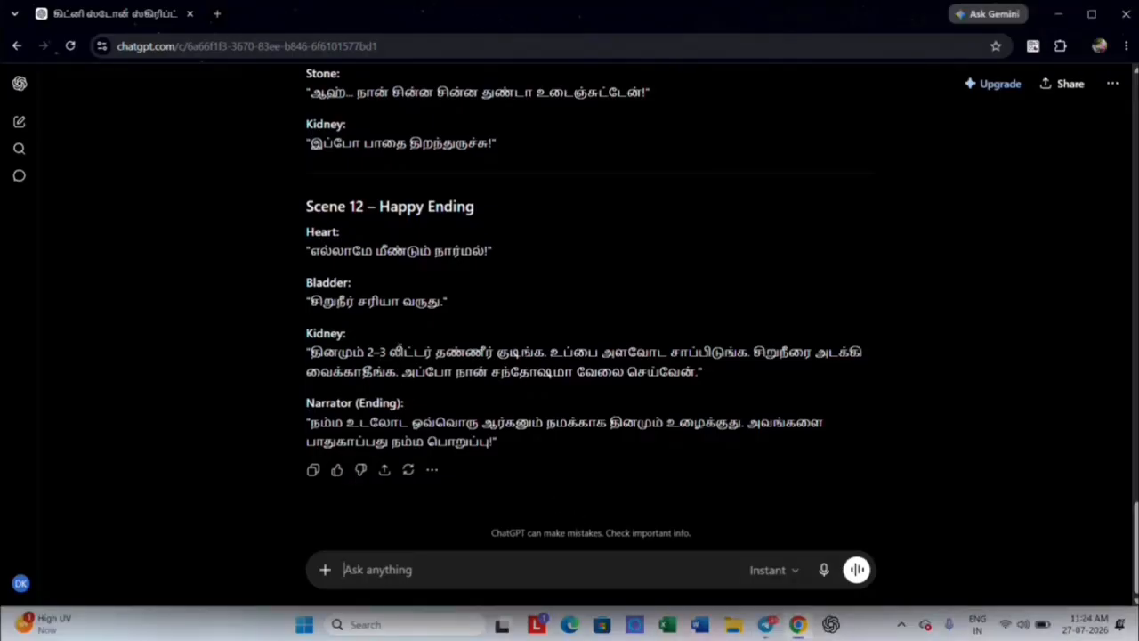
scroll(409, 272, "up", 5)
scroll(410, 276, "down", 5)
scroll(436, 339, "up", 4)
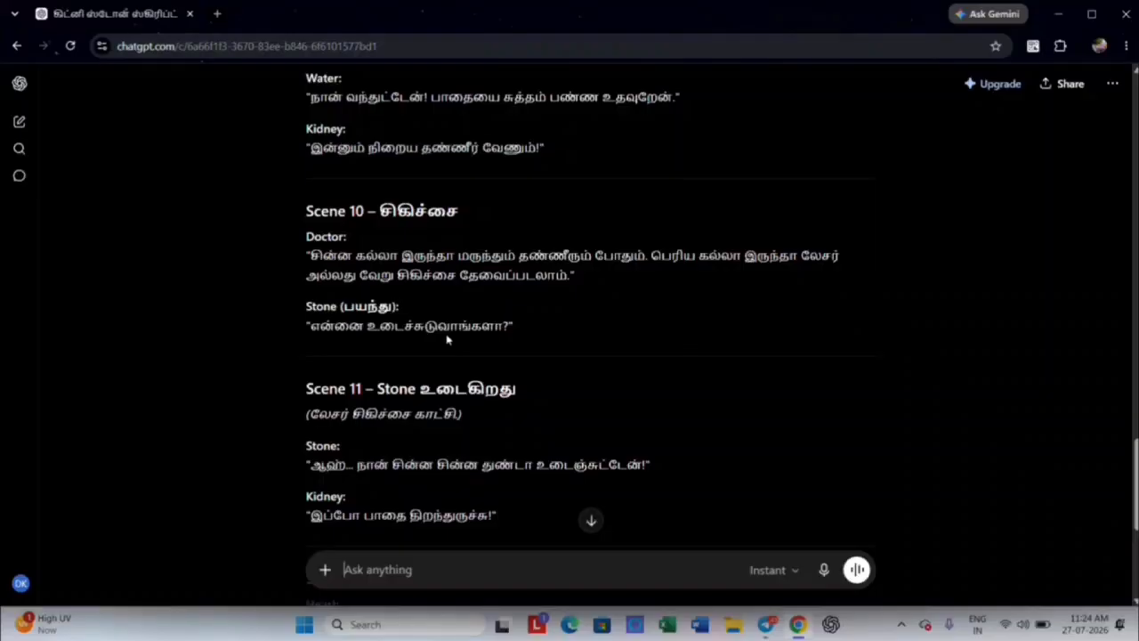
scroll(448, 339, "down", 4)
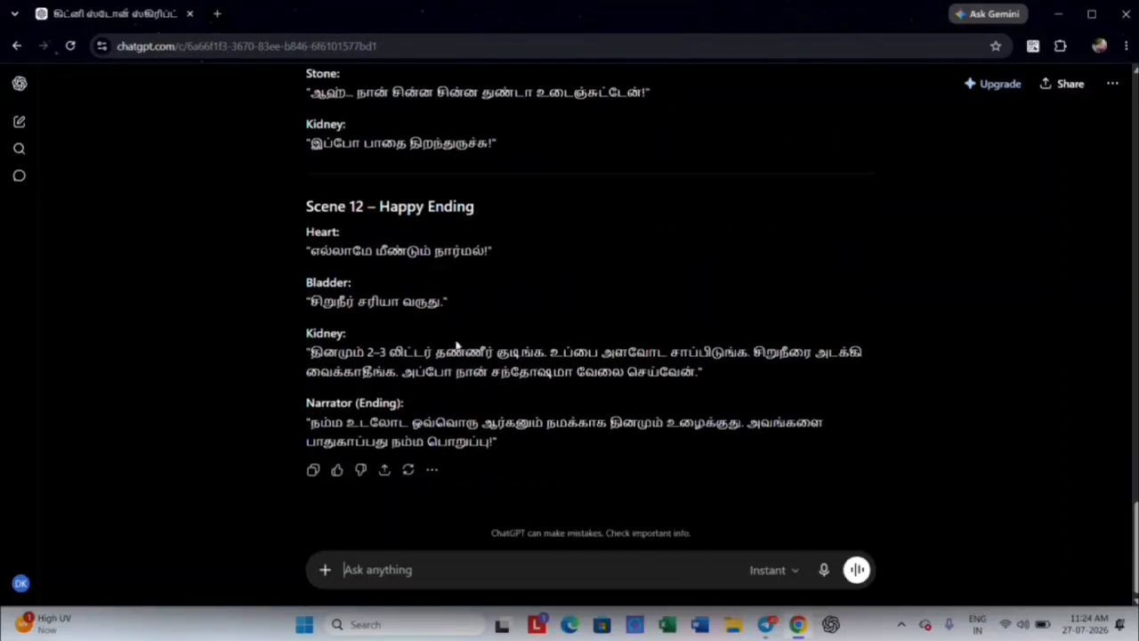
right_click(418, 556)
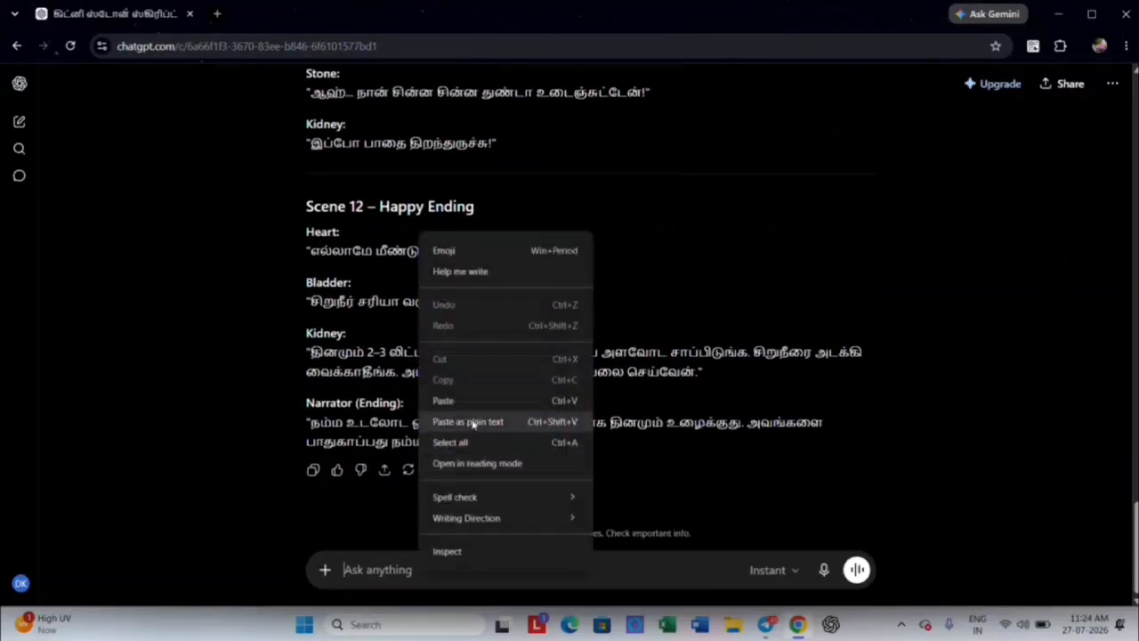
left_click(468, 401)
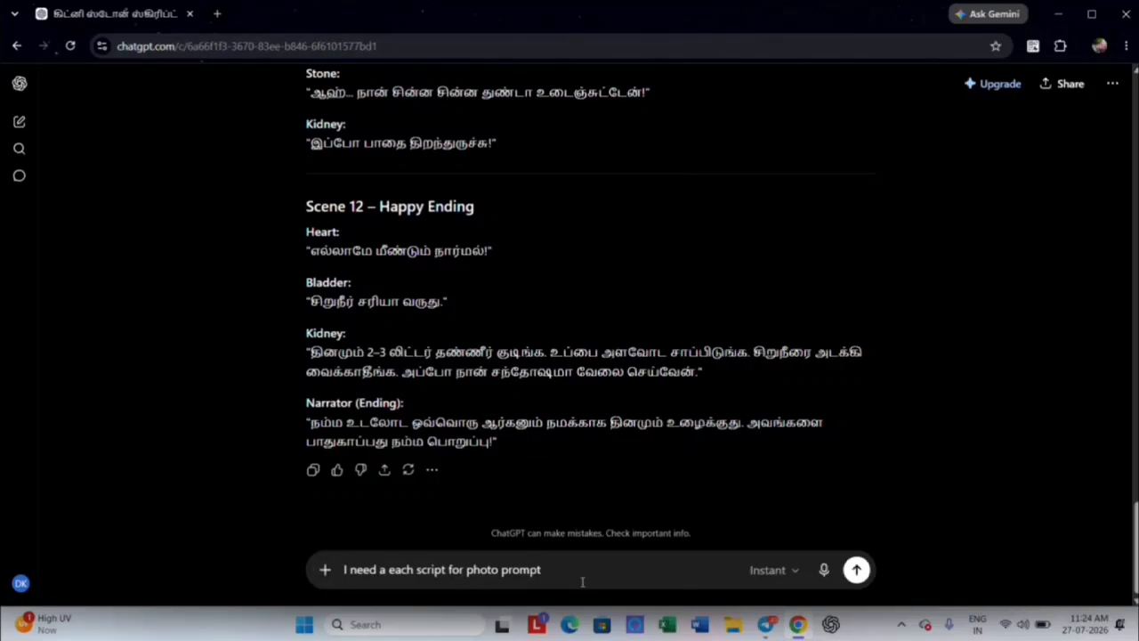
left_click(857, 571)
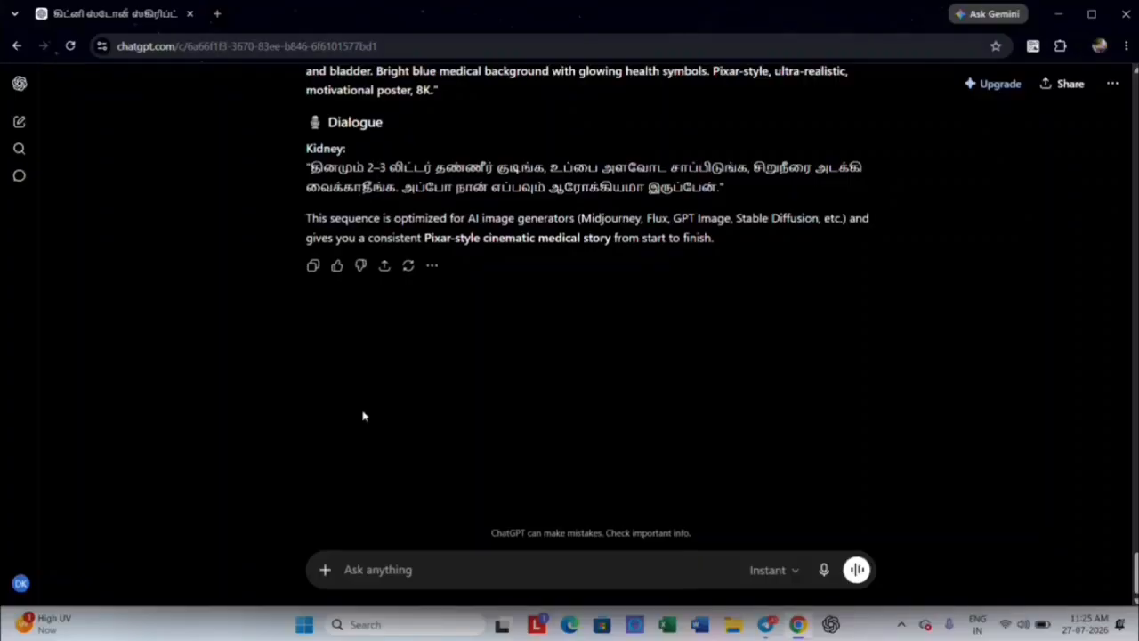
- Send the follow-up prompt "Story-oda ovvoru scene-kum dialogue-oda video prompts generate panni kudu."
scroll(363, 415, "up", 3)
scroll(383, 420, "down", 1)
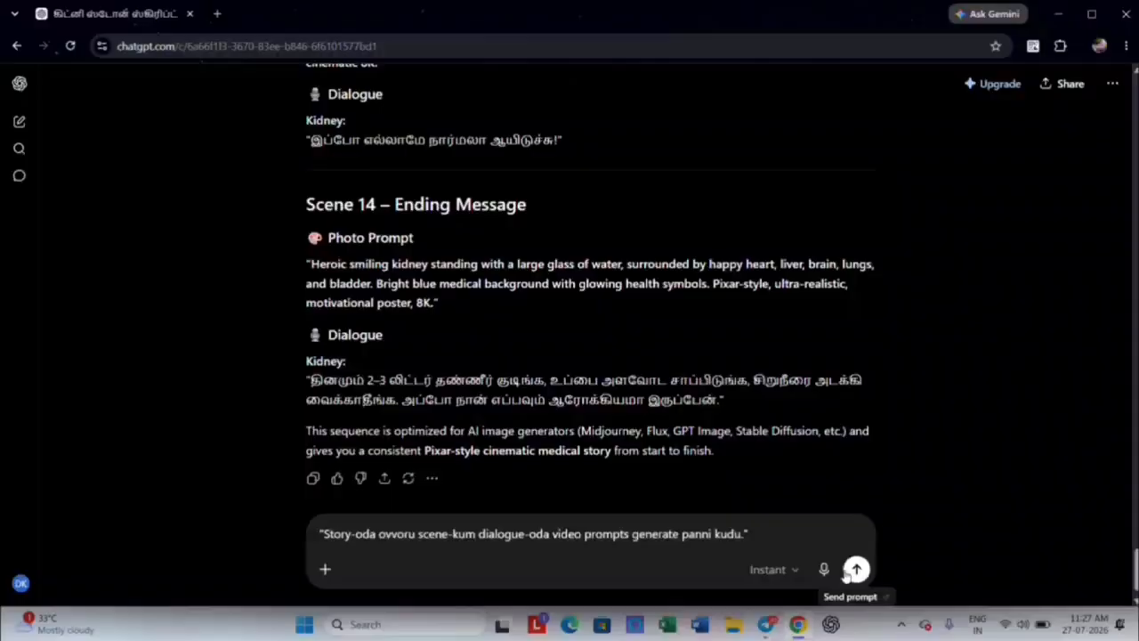
left_click(856, 570)
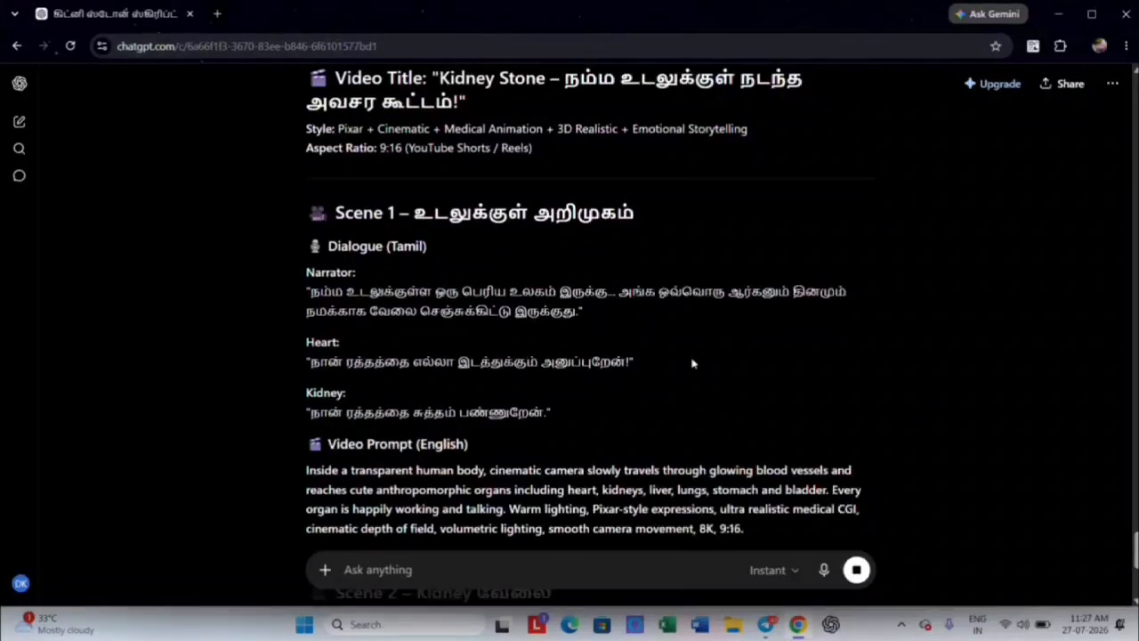
- Review the generated dialogues and video prompts from Scene 1 through Scene 14, ending back at the video title
scroll(353, 326, "up", 1)
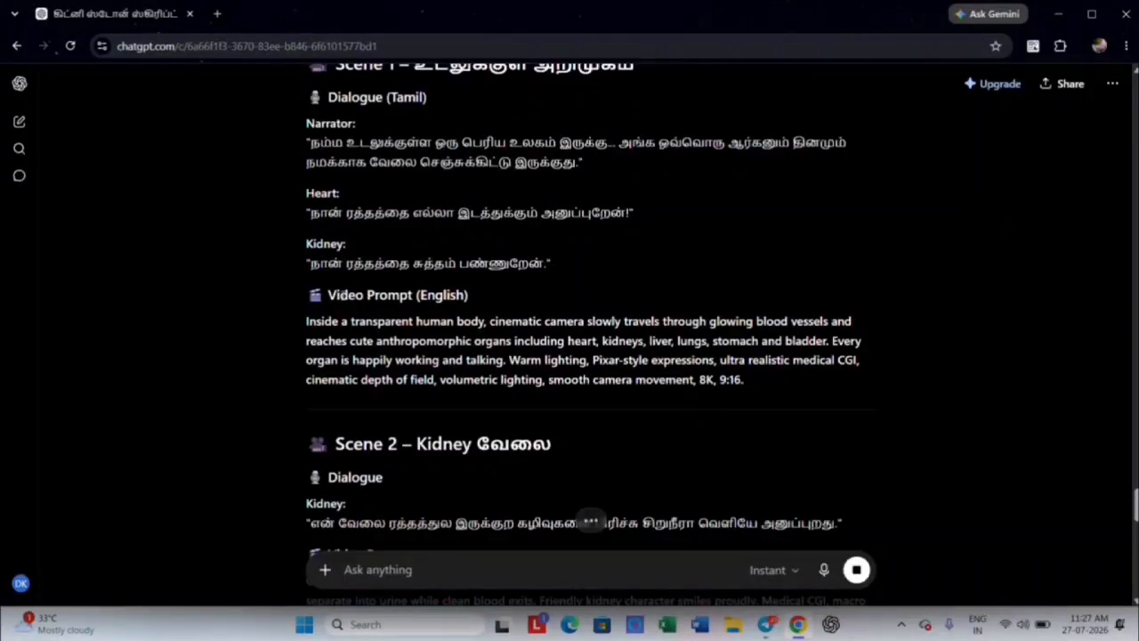
scroll(344, 298, "down", 15)
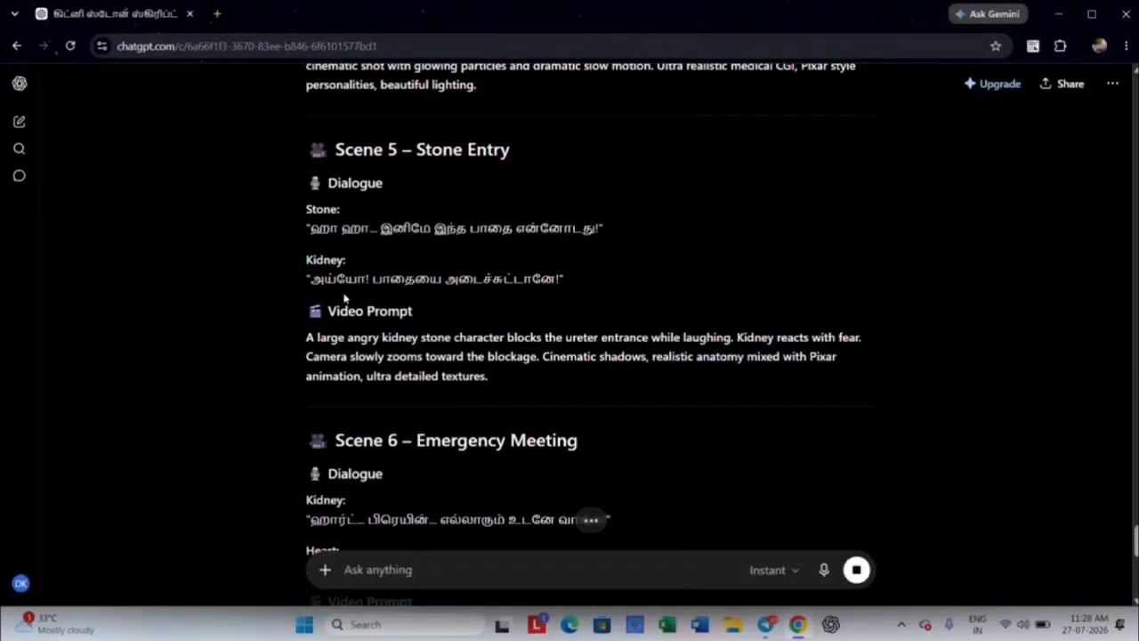
scroll(345, 298, "down", 13)
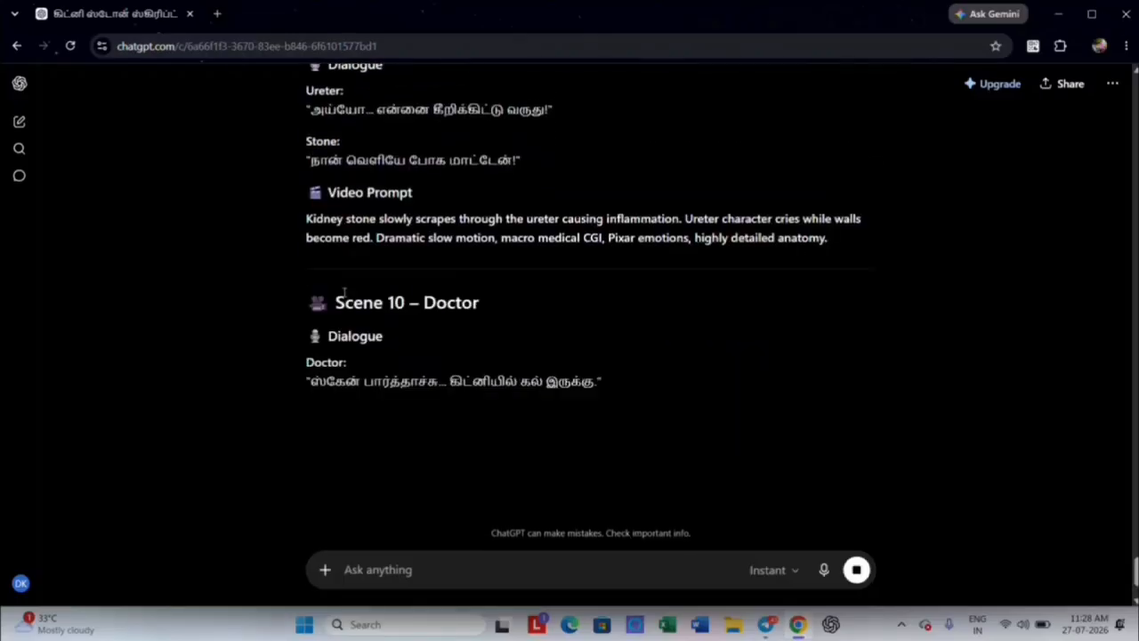
scroll(344, 295, "down", 5)
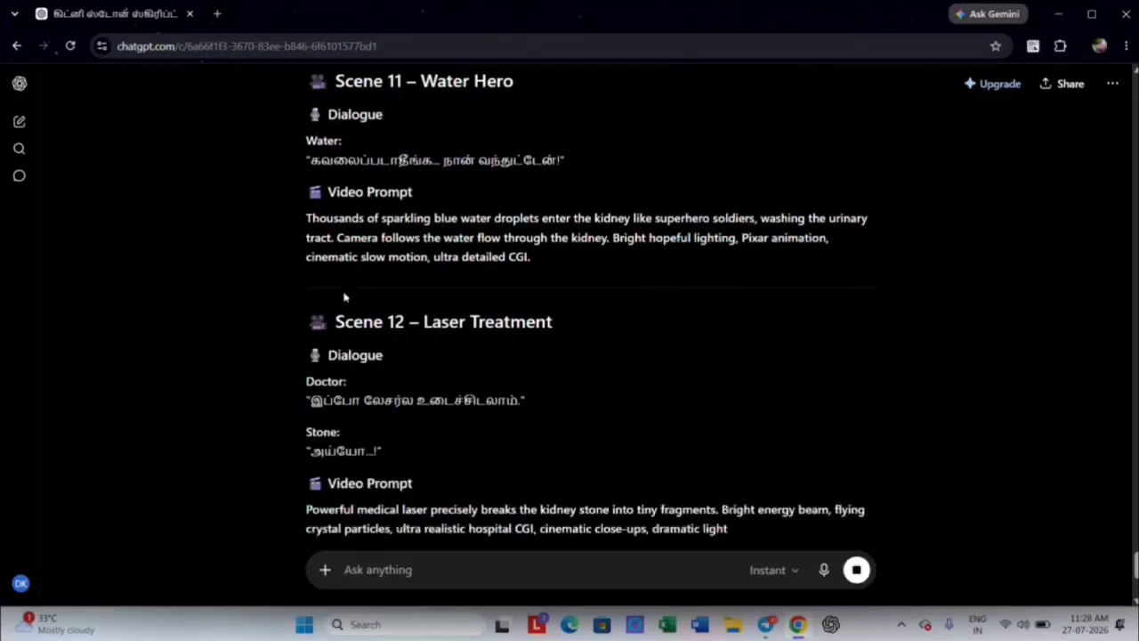
scroll(344, 298, "down", 6)
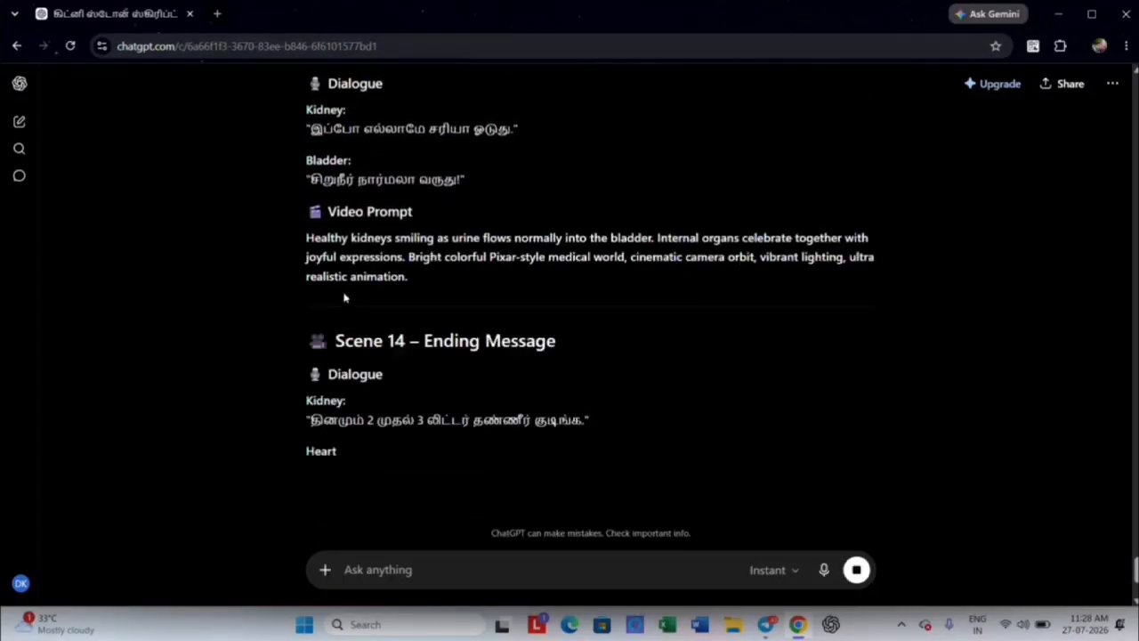
scroll(345, 298, "down", 4)
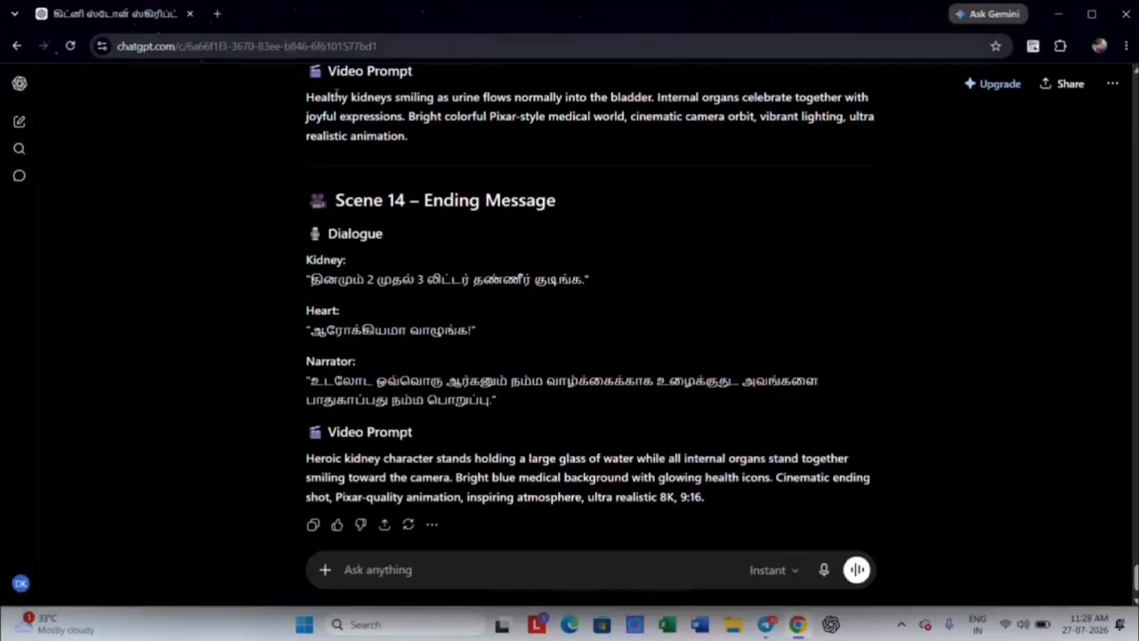
scroll(448, 300, "up", 15)
scroll(450, 301, "up", 15)
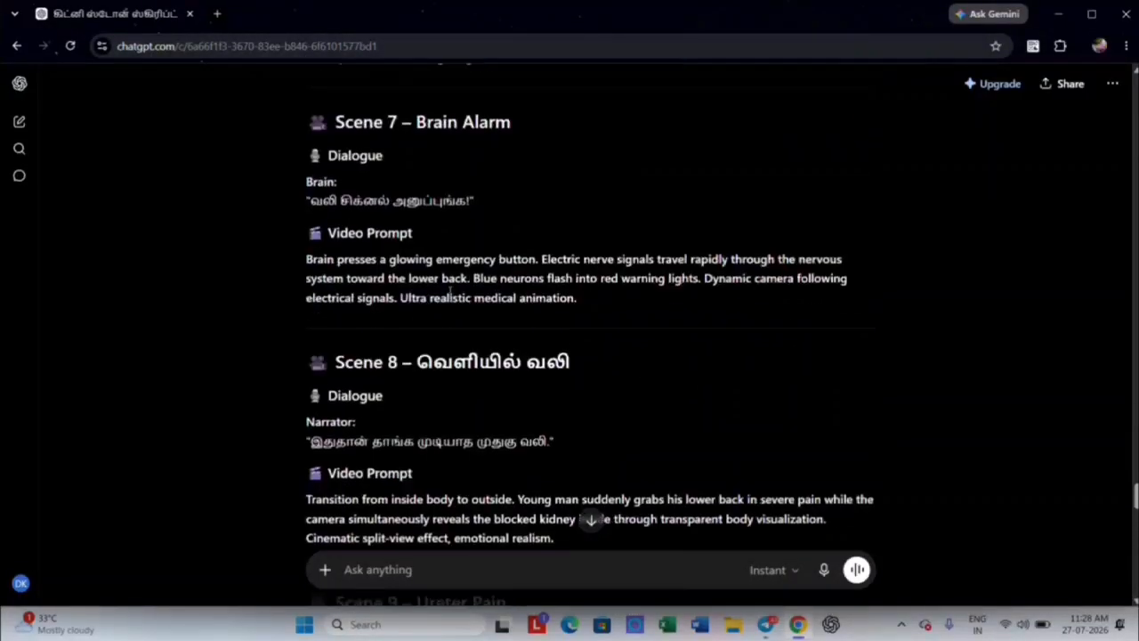
scroll(450, 289, "up", 5)
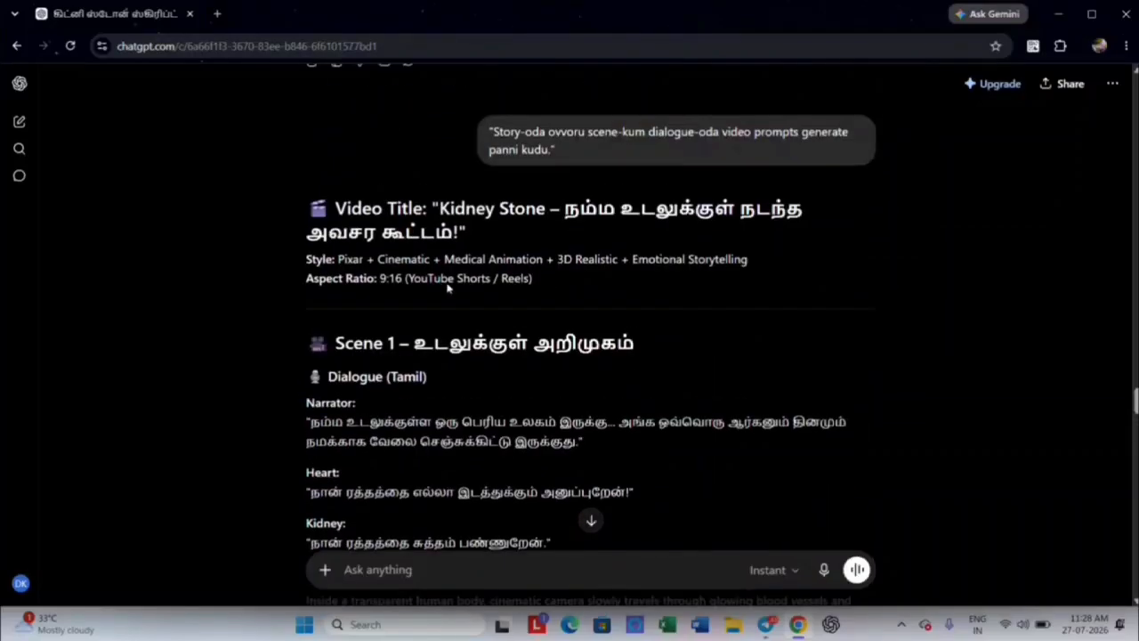
- Search Google for "google vids ai" in a new tab and open the Google Vids product page
left_click(214, 14)
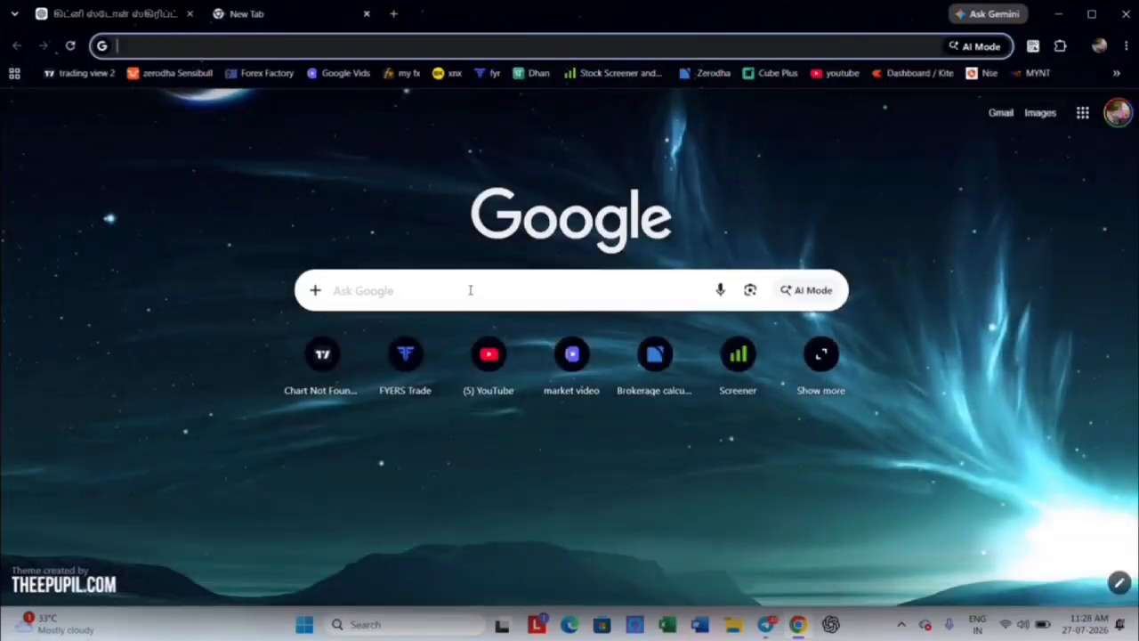
left_click(470, 290)
left_click(396, 393)
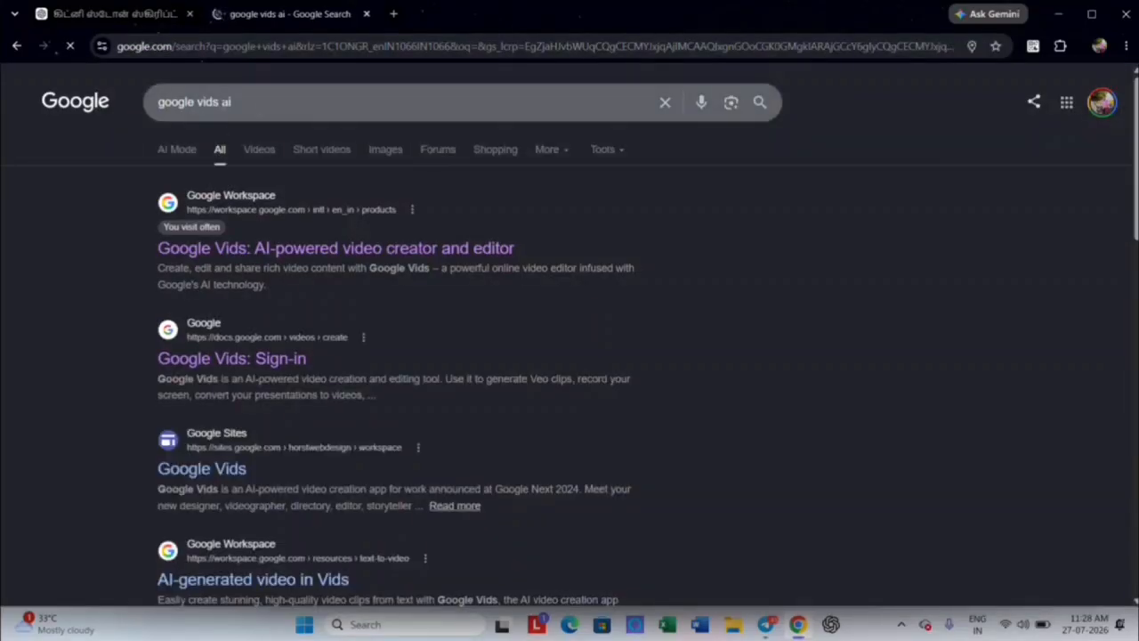
left_click(250, 249)
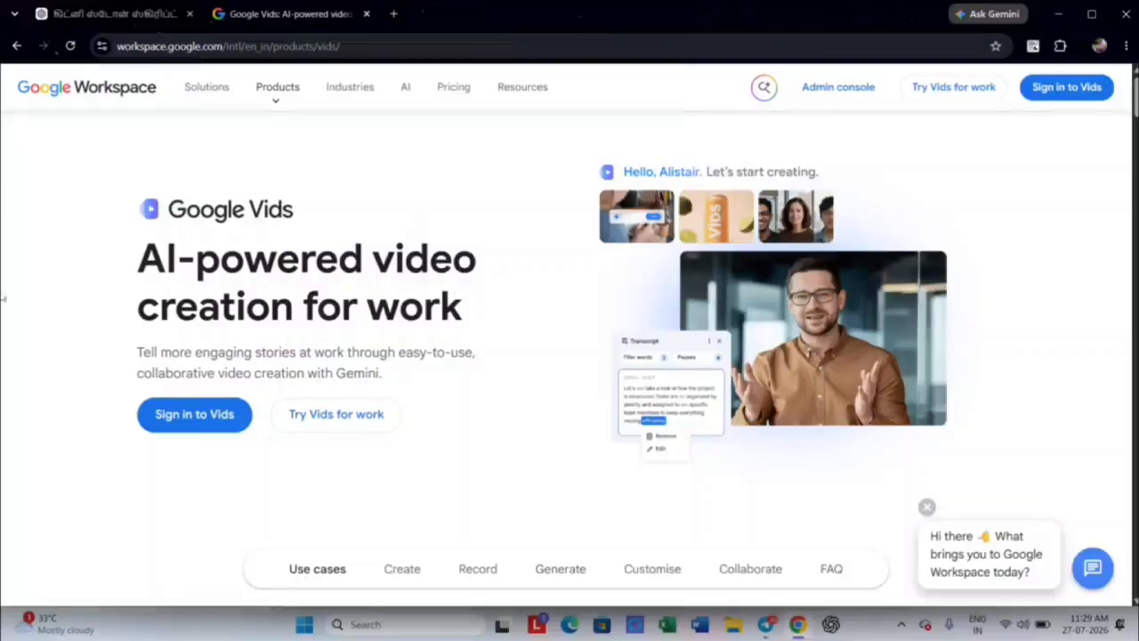
- Sign in to Google Vids, choose the Portrait format for the new video and dismiss the start dialog
left_click(162, 430)
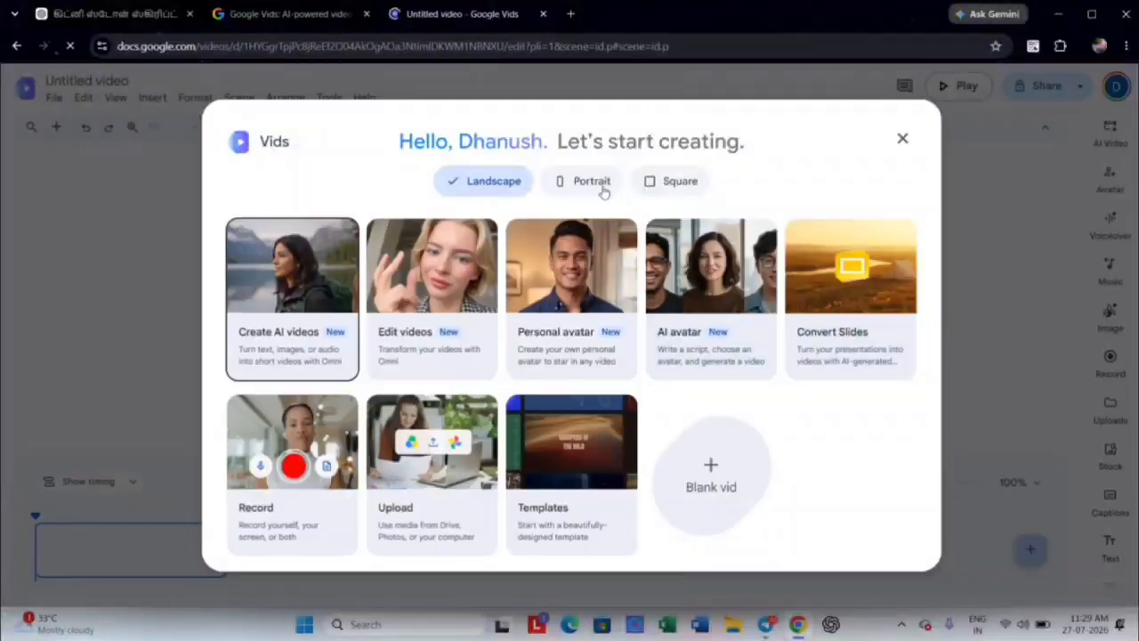
left_click(592, 183)
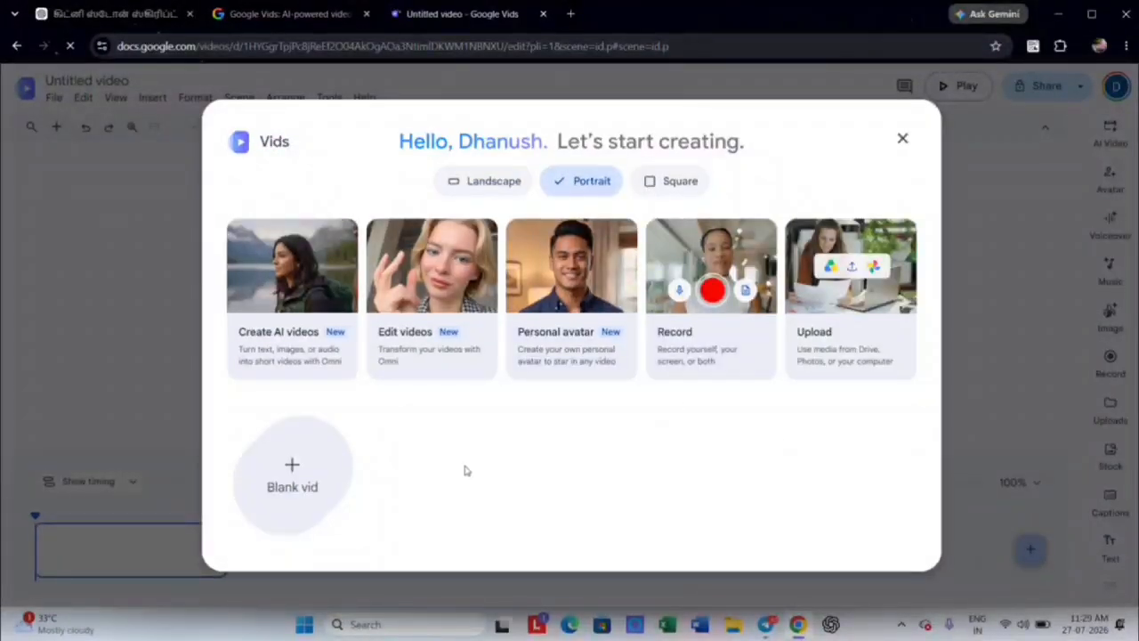
left_click(904, 141)
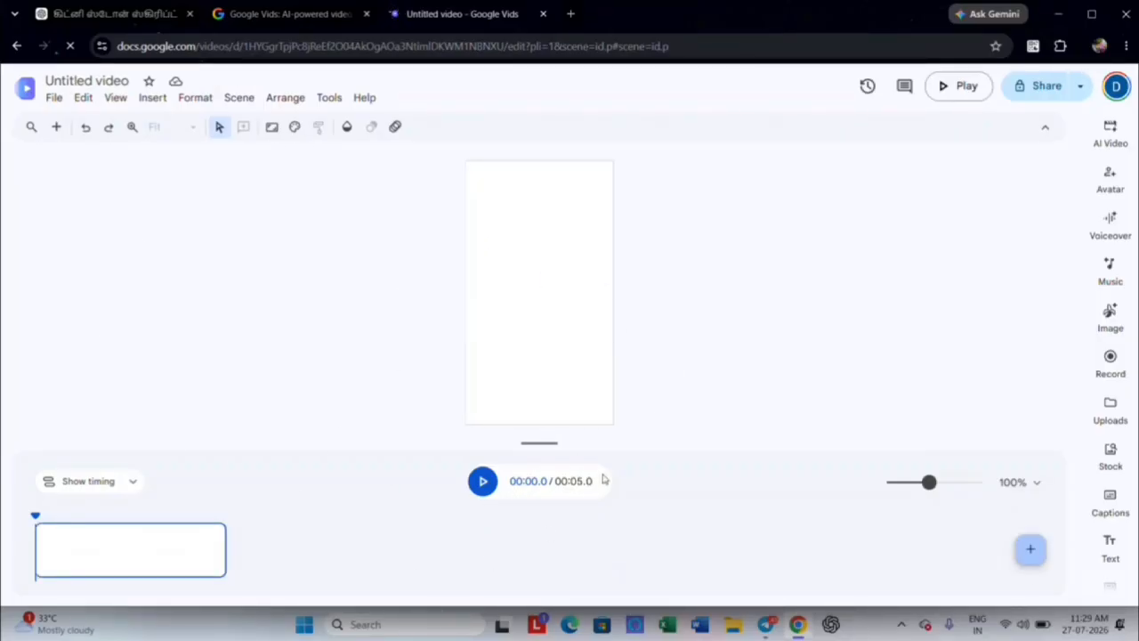
- Apply Portrait 9:16 as the video size of the untitled video
left_click(271, 128)
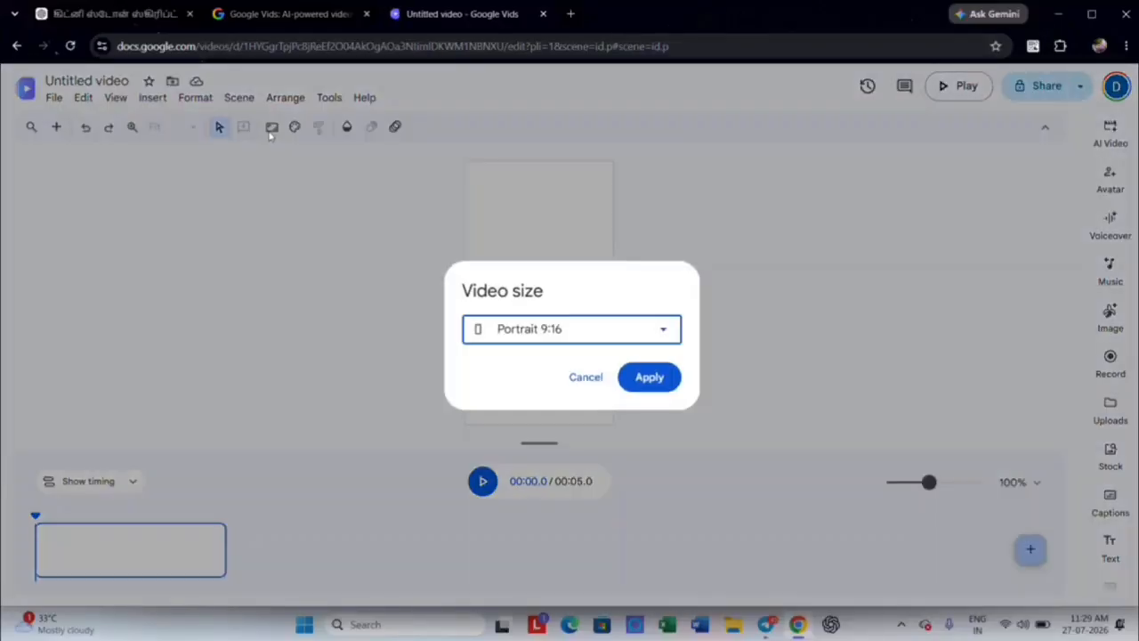
left_click(575, 343)
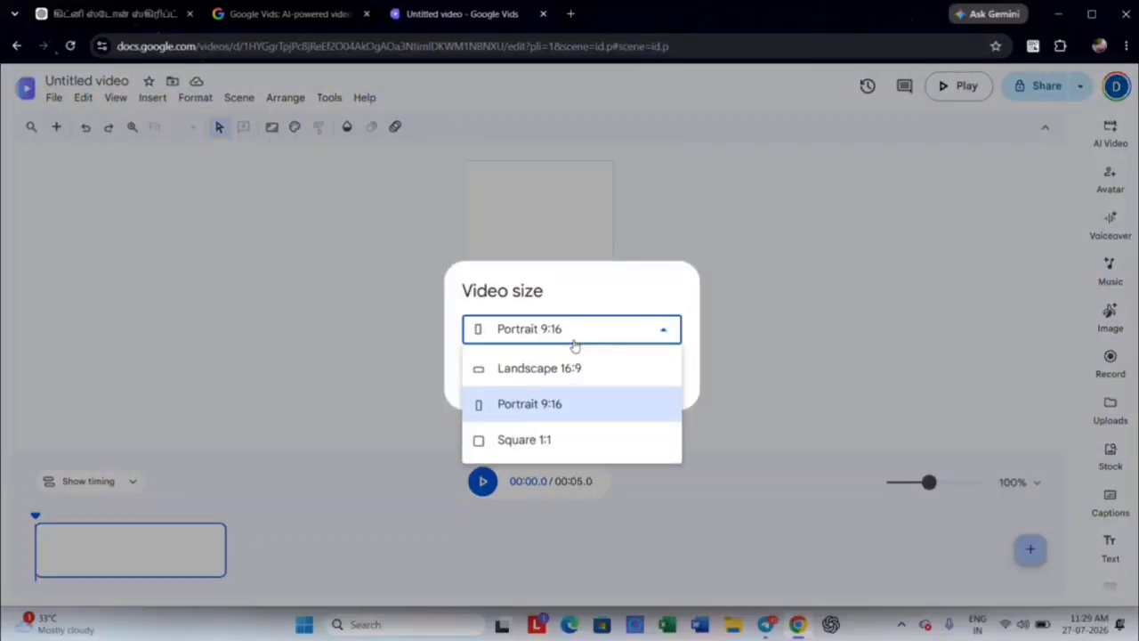
left_click(533, 409)
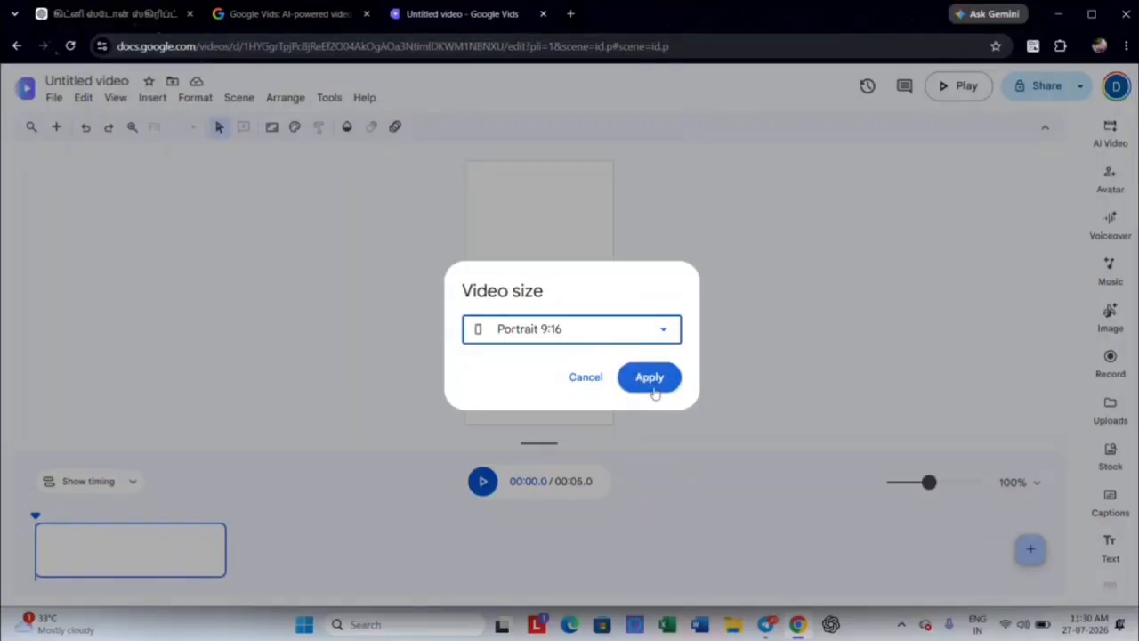
left_click(650, 382)
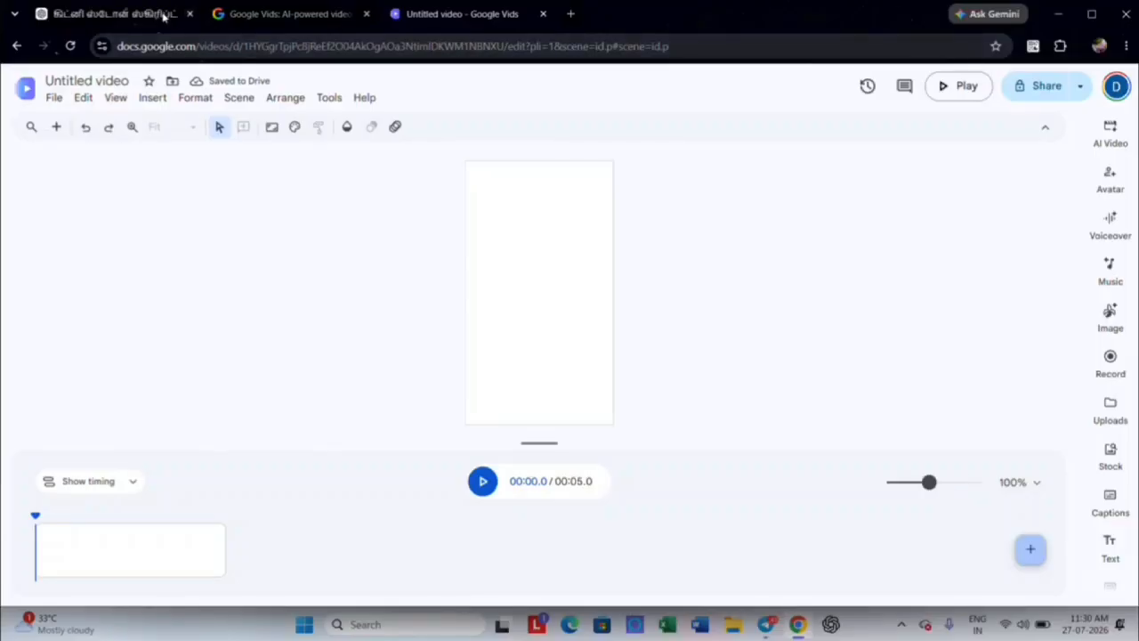
- Close the Google Vids product page and return to the Scene 1 photo prompt in the ChatGPT conversation
left_click(365, 14)
left_click(152, 14)
scroll(473, 382, "down", 20)
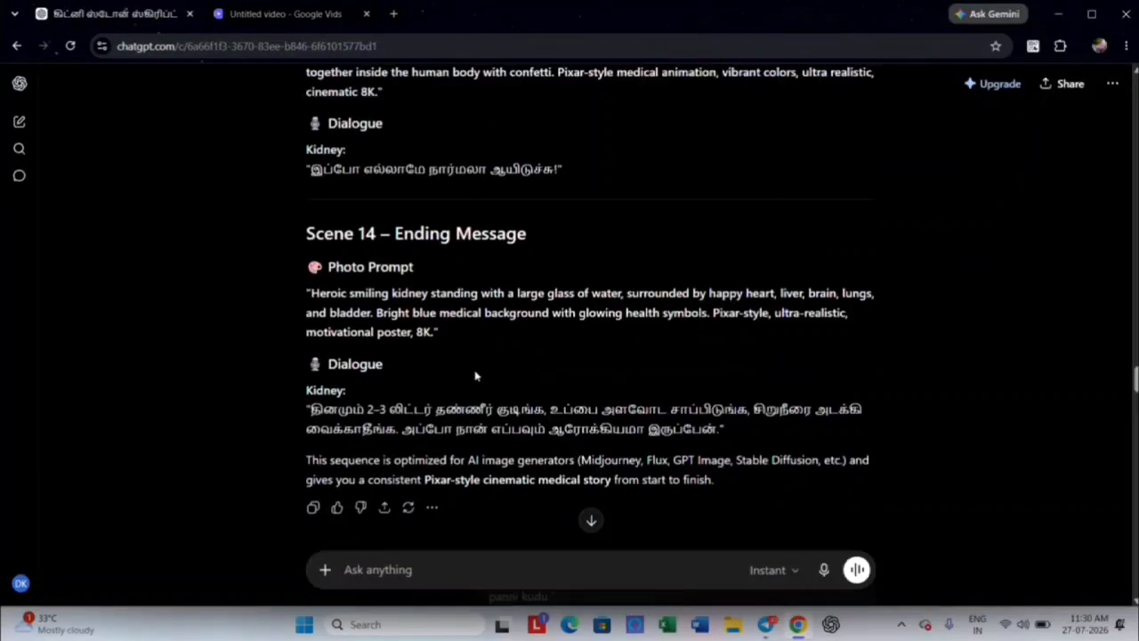
scroll(475, 369, "up", 15)
scroll(476, 360, "up", 15)
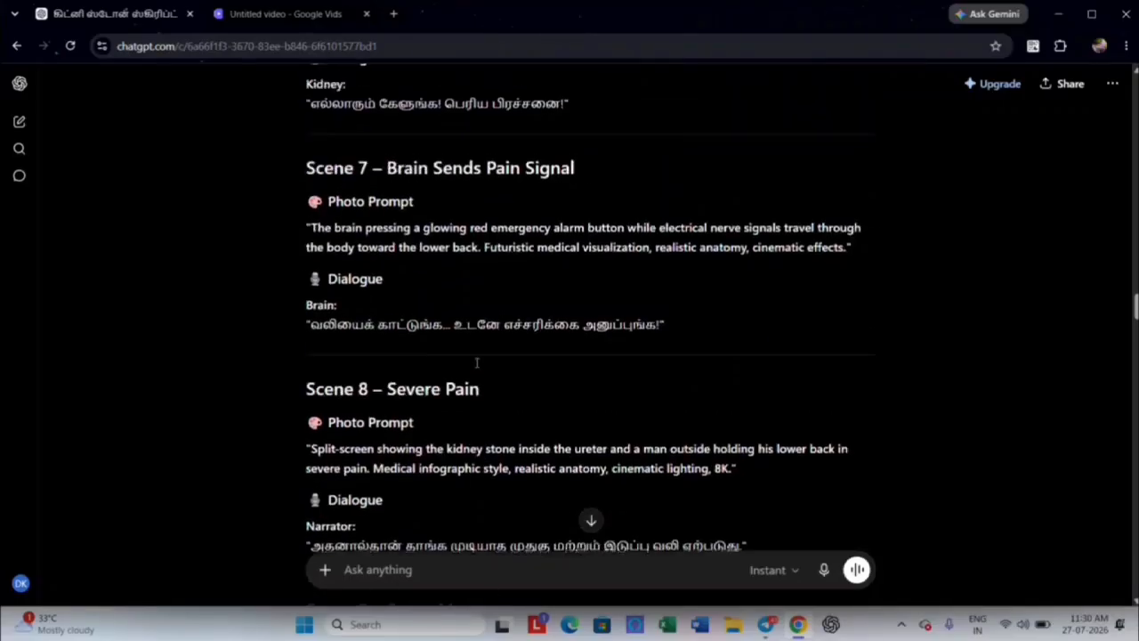
scroll(477, 358, "up", 6)
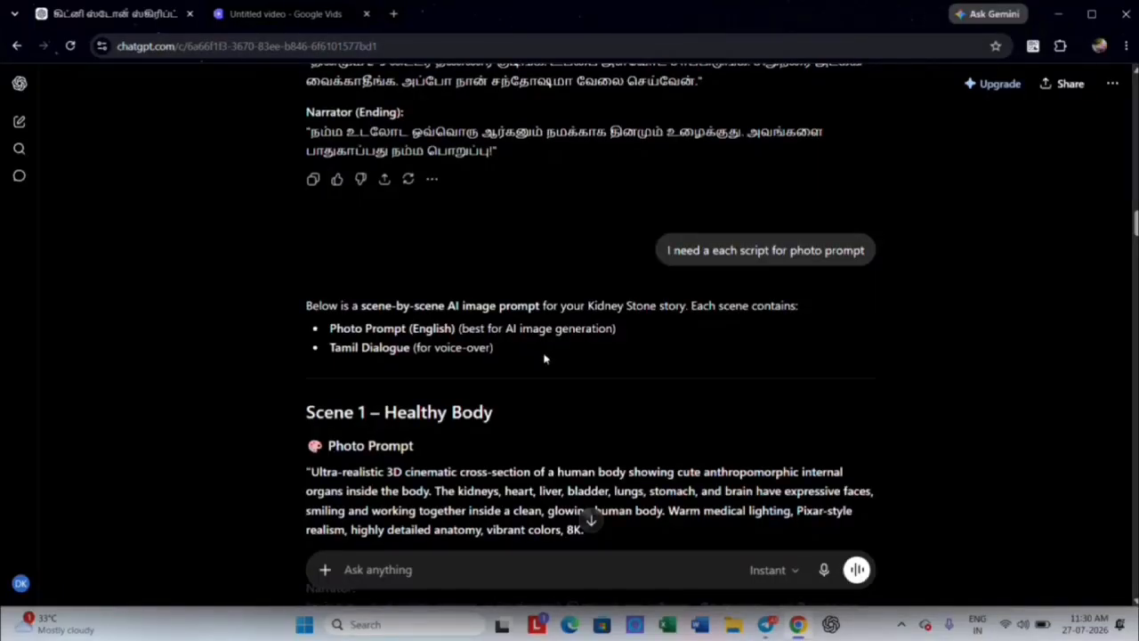
- Copy the full Scene 1 – Healthy Body photo prompt from the ChatGPT conversation
scroll(545, 359, "down", 3)
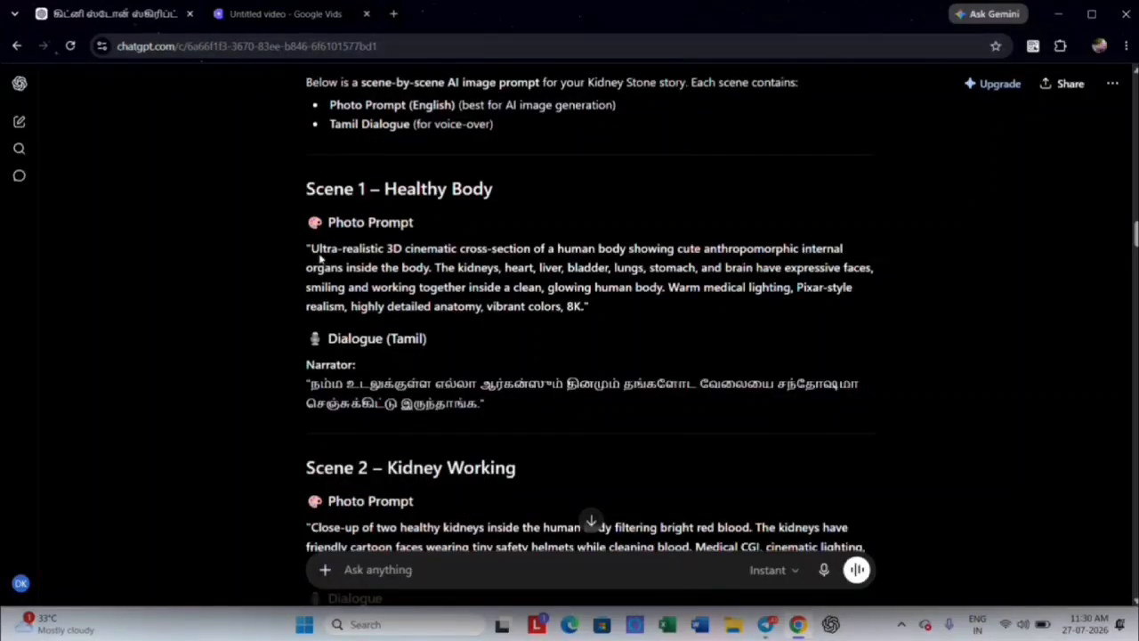
left_click_drag(308, 246, 594, 308)
right_click(594, 308)
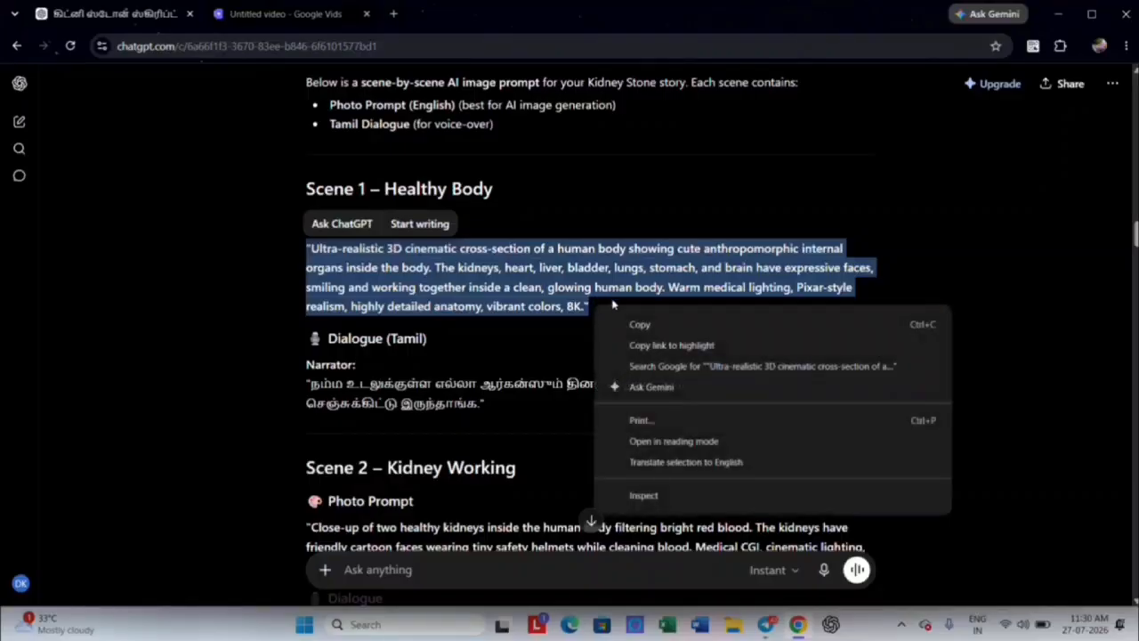
left_click(658, 323)
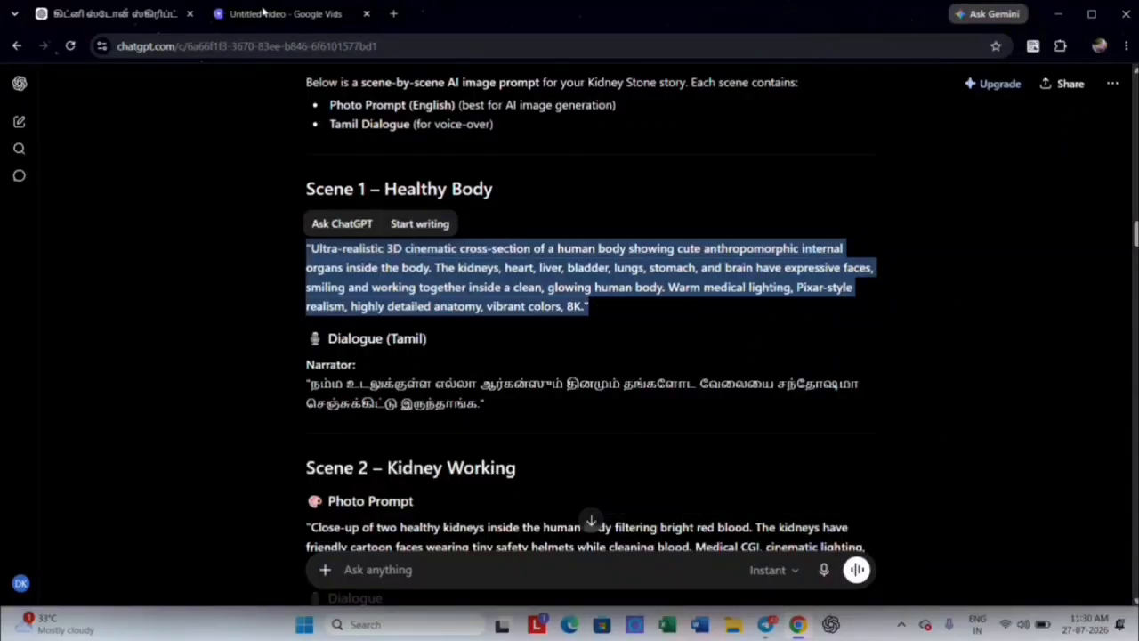
- Switch to the untitled Google Vids video, open its image generator and paste the copied Scene 1 photo prompt as the description
left_click(262, 13)
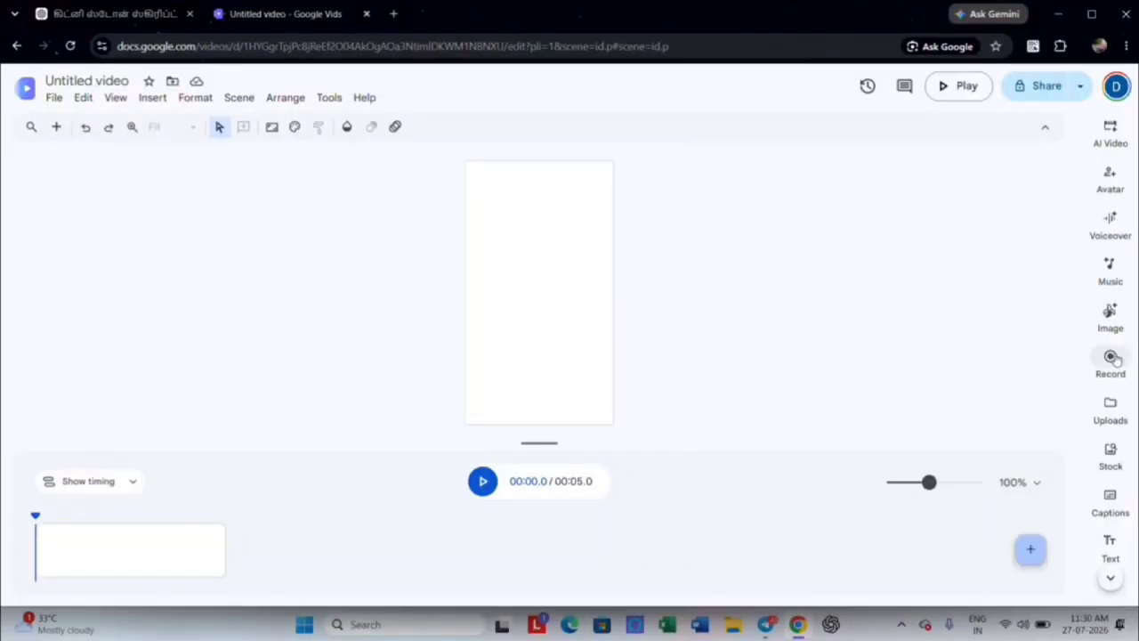
left_click(1110, 316)
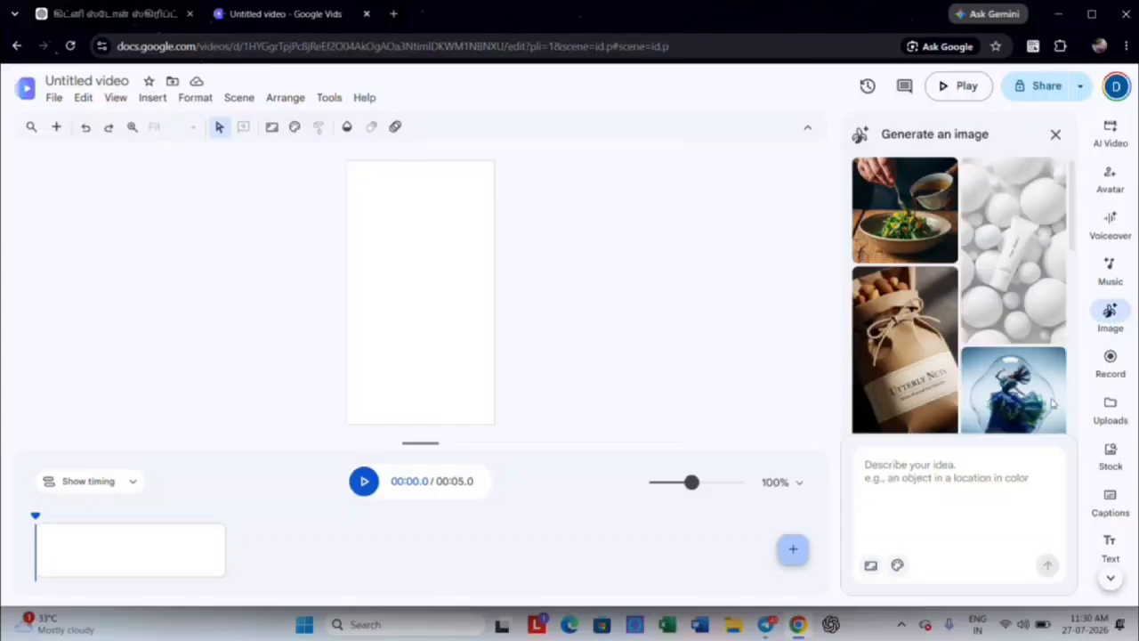
right_click(935, 478)
left_click(968, 316)
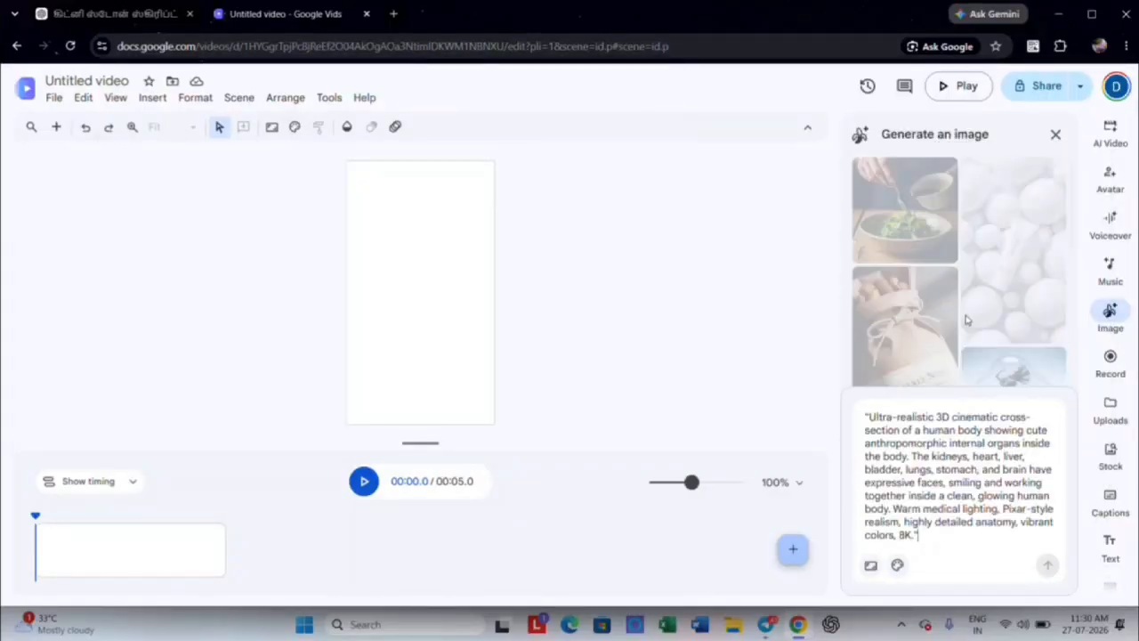
- Set the image's aspect ratio to Portrait 9:16 and generate it
left_click(871, 566)
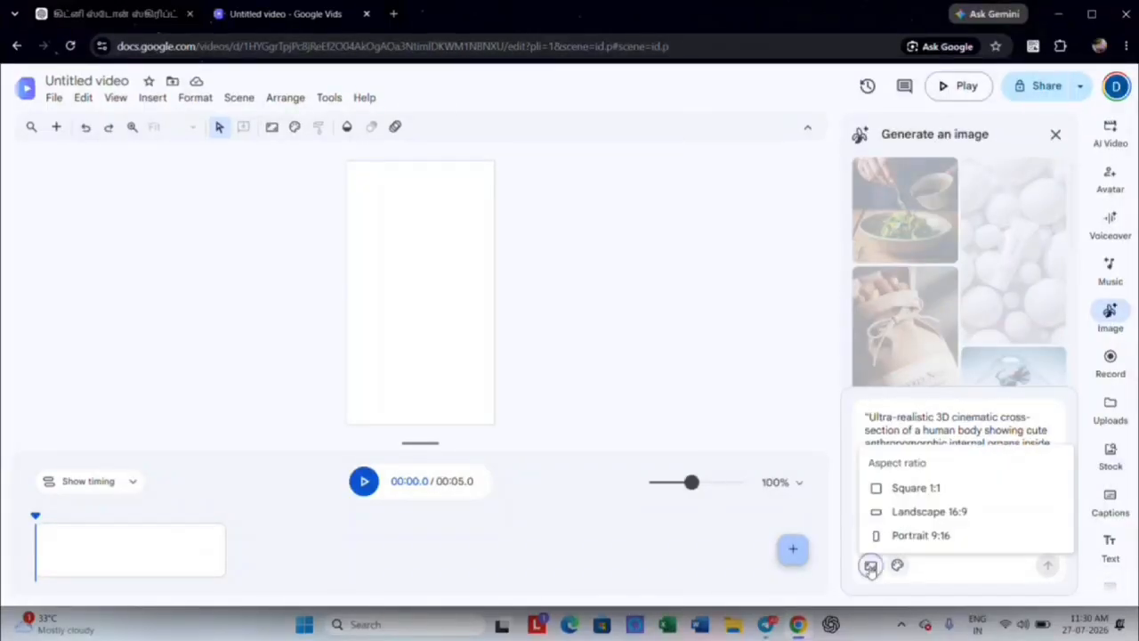
left_click(908, 535)
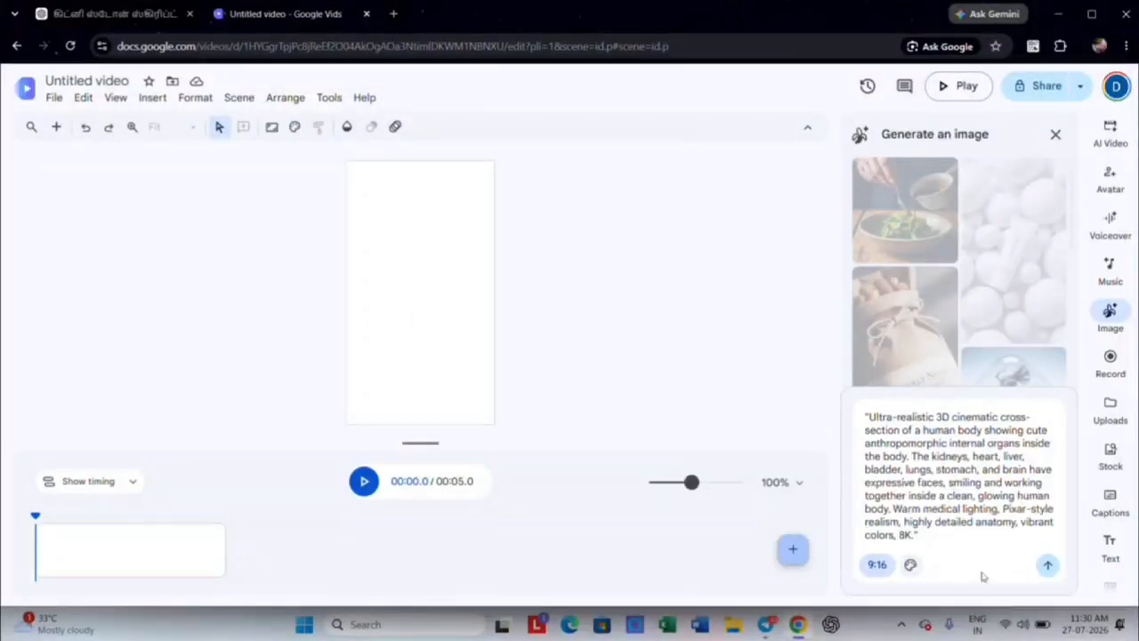
left_click(1048, 564)
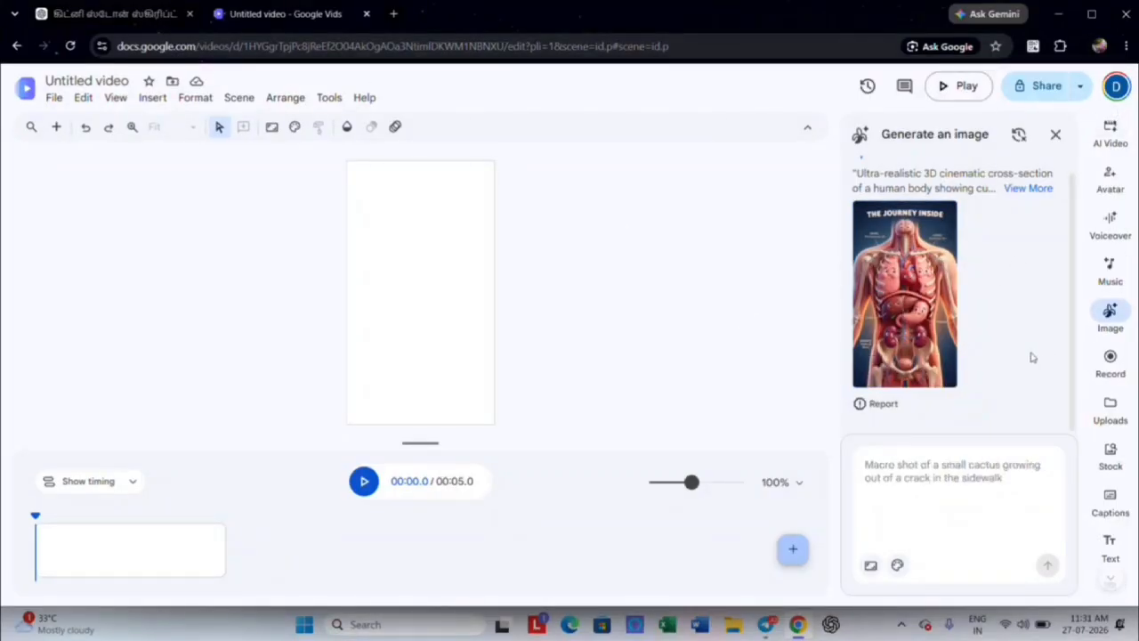
- Save the generated human body image as a JPEG in the Downloads ai folder
right_click(917, 295)
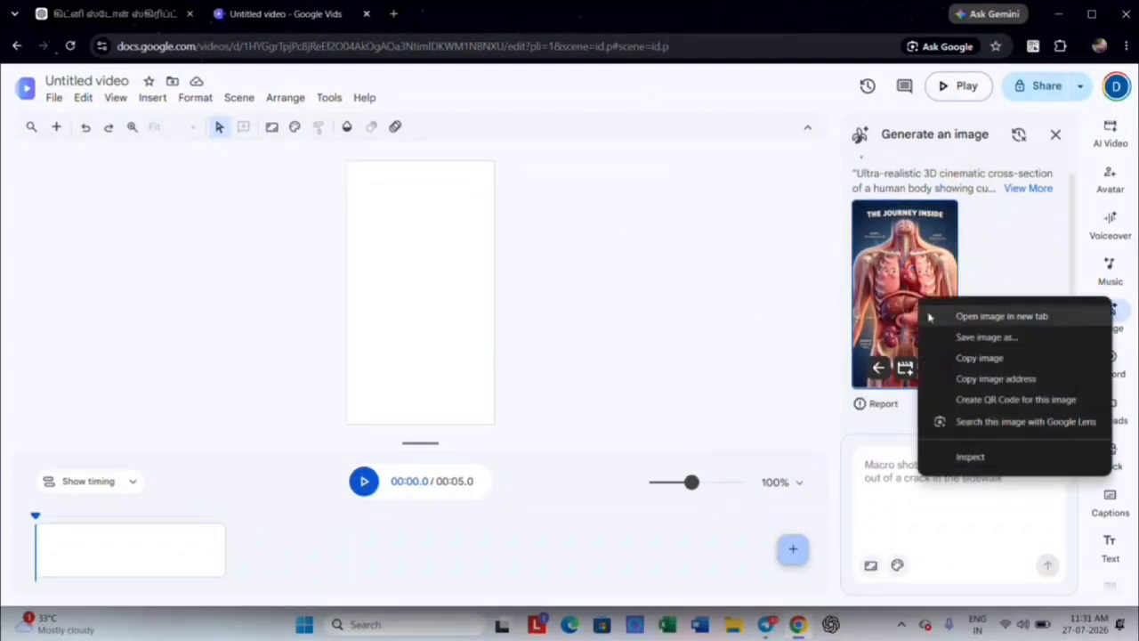
left_click(977, 356)
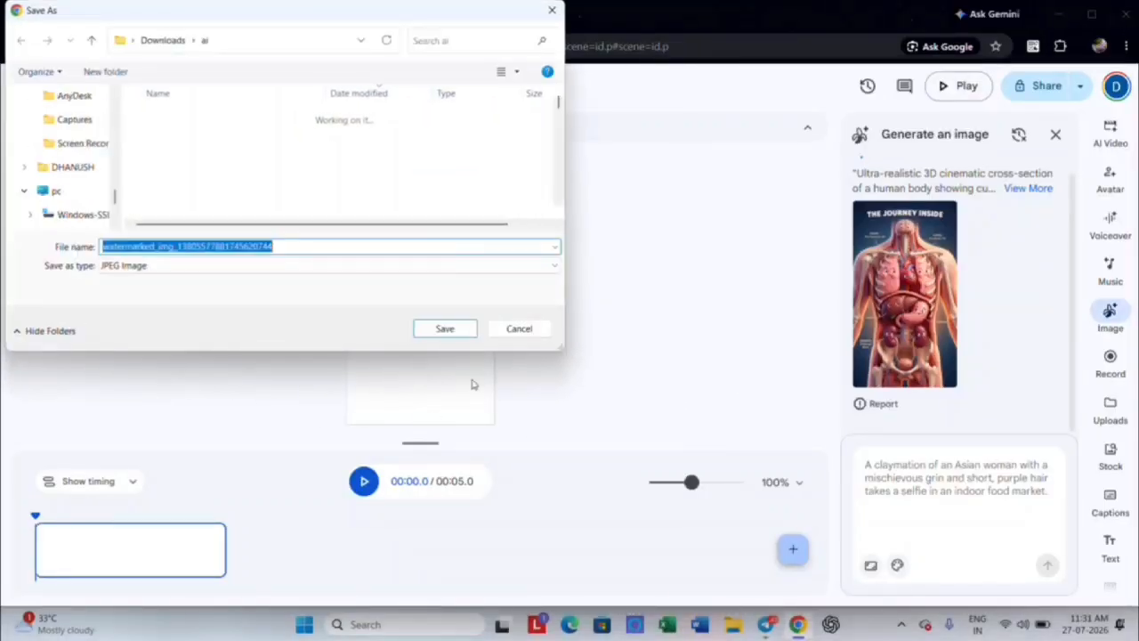
left_click(449, 328)
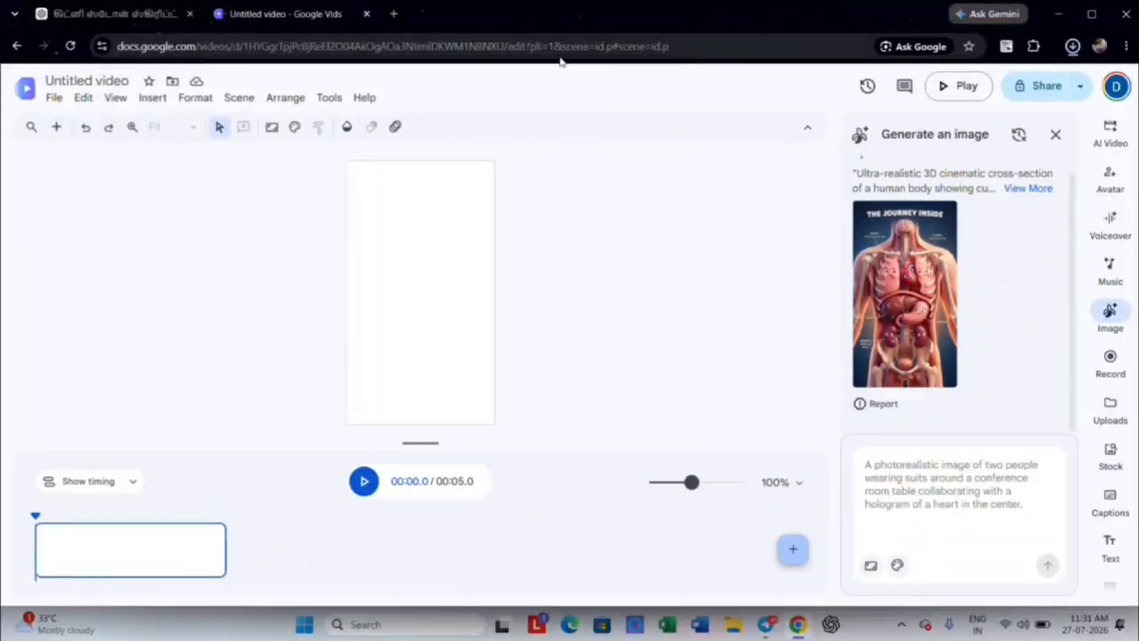
- Go back to ChatGPT and copy the Scene 1 Tamil dialogue together with its English video prompt
left_click(175, 15)
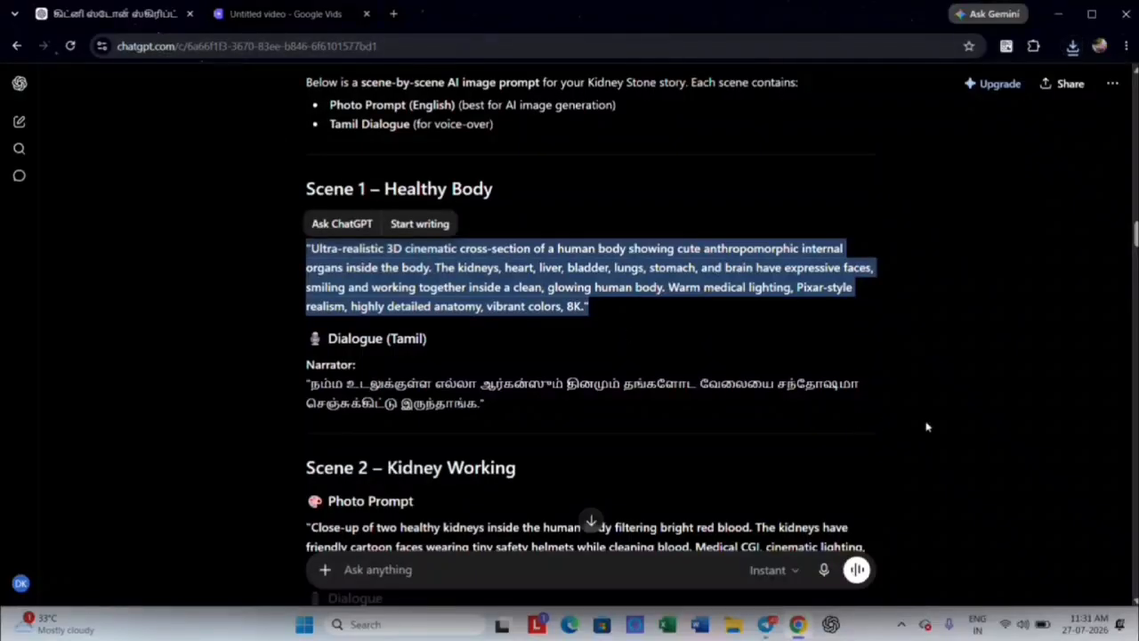
left_click(561, 289)
scroll(442, 337, "down", 20)
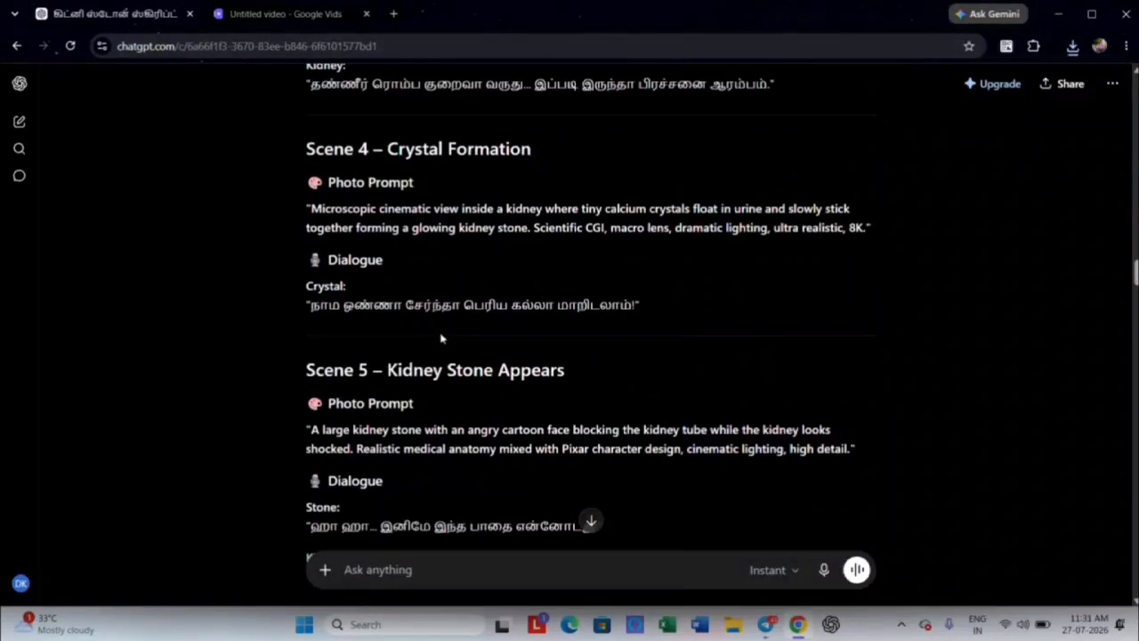
scroll(442, 337, "down", 20)
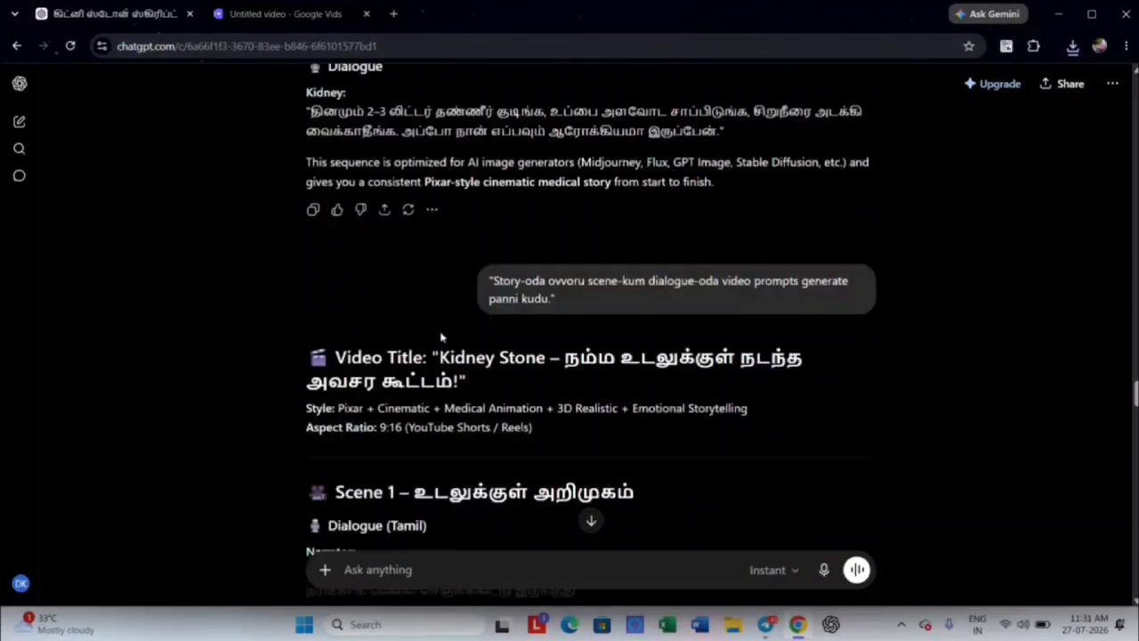
scroll(439, 331, "up", 3)
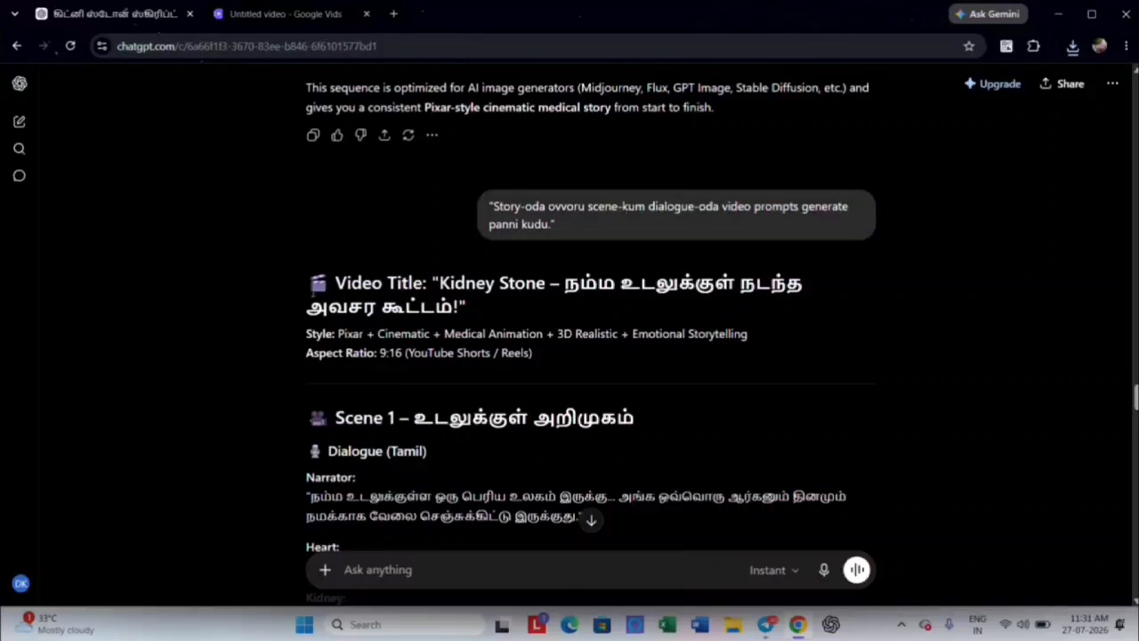
scroll(570, 241, "down", 3)
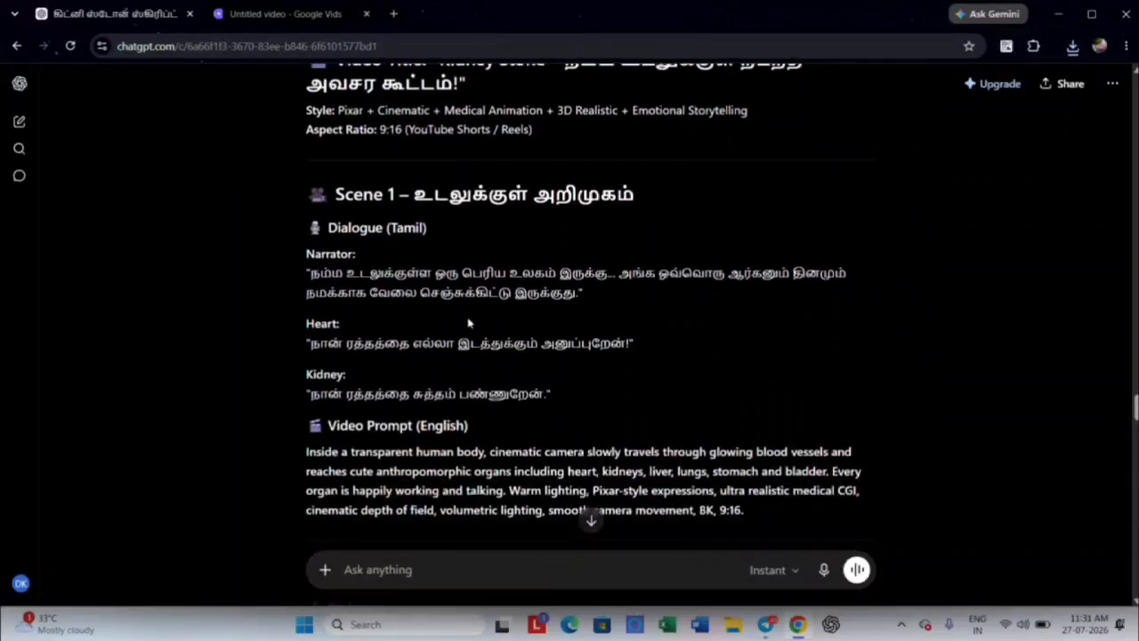
left_click_drag(325, 228, 761, 511)
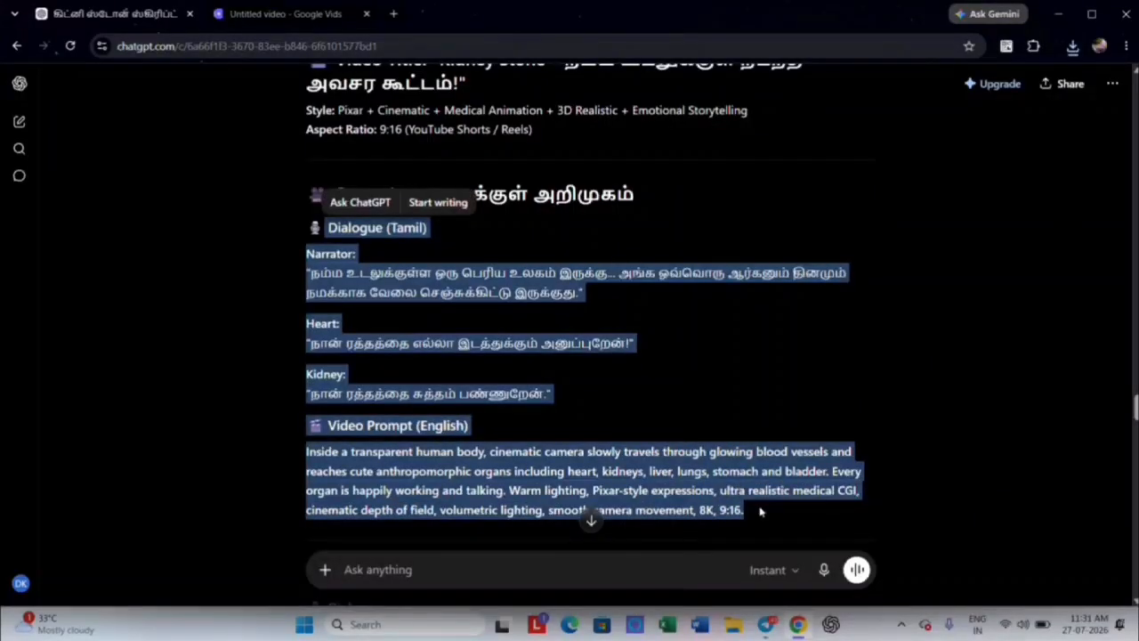
right_click(761, 512)
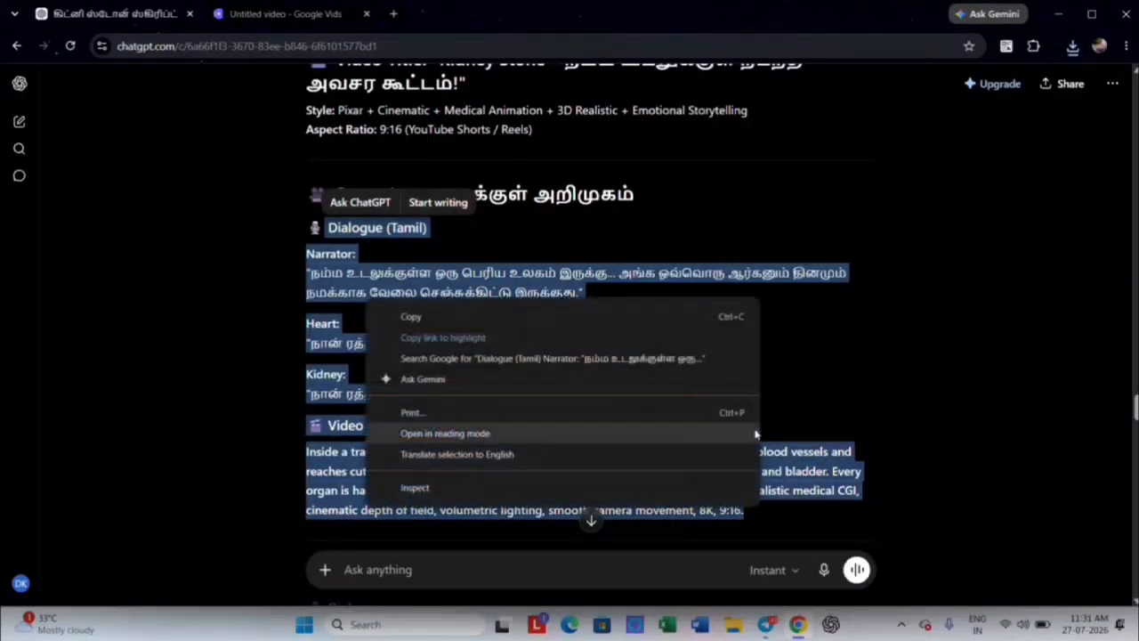
left_click(634, 318)
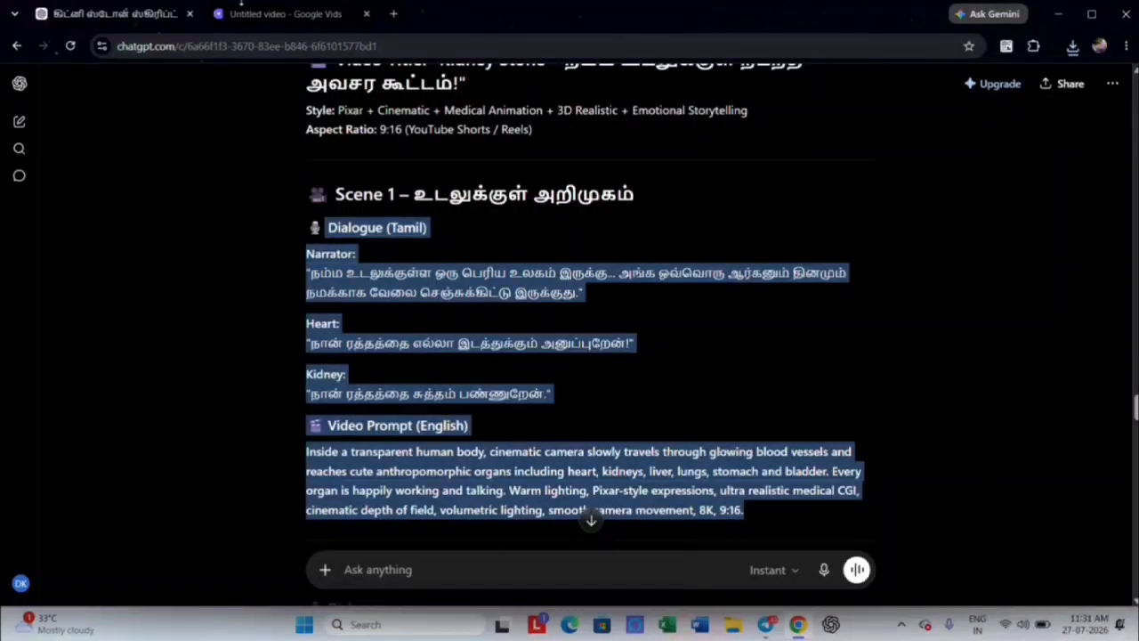
- Return to Google Vids, open the AI video clip generator and upload the newest saved body image as the first ingredient
left_click(253, 12)
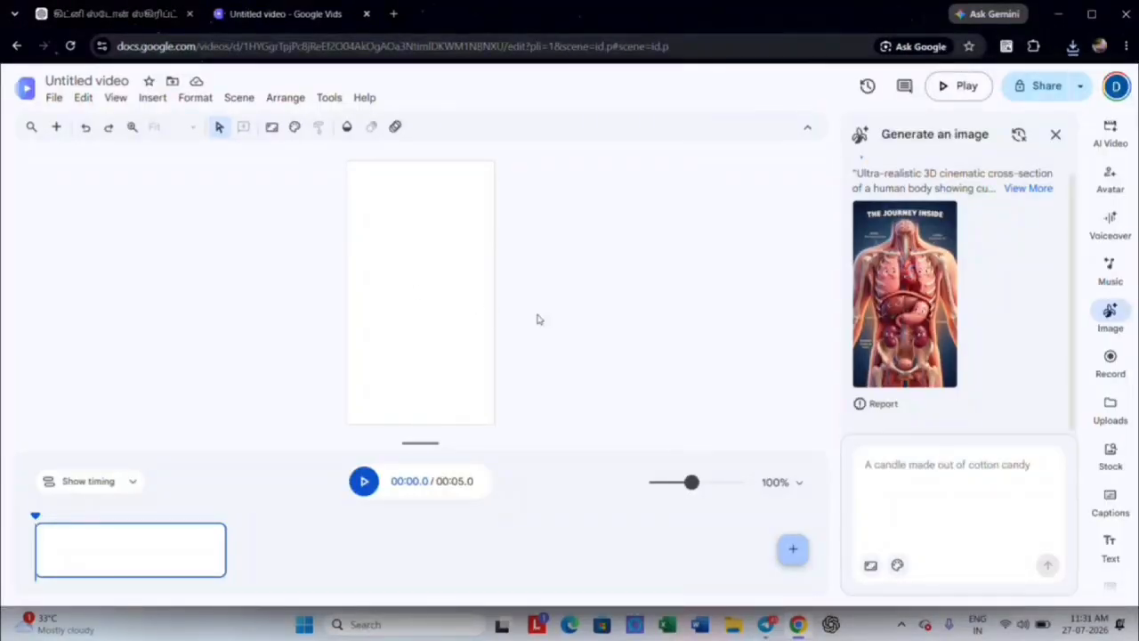
left_click(1113, 134)
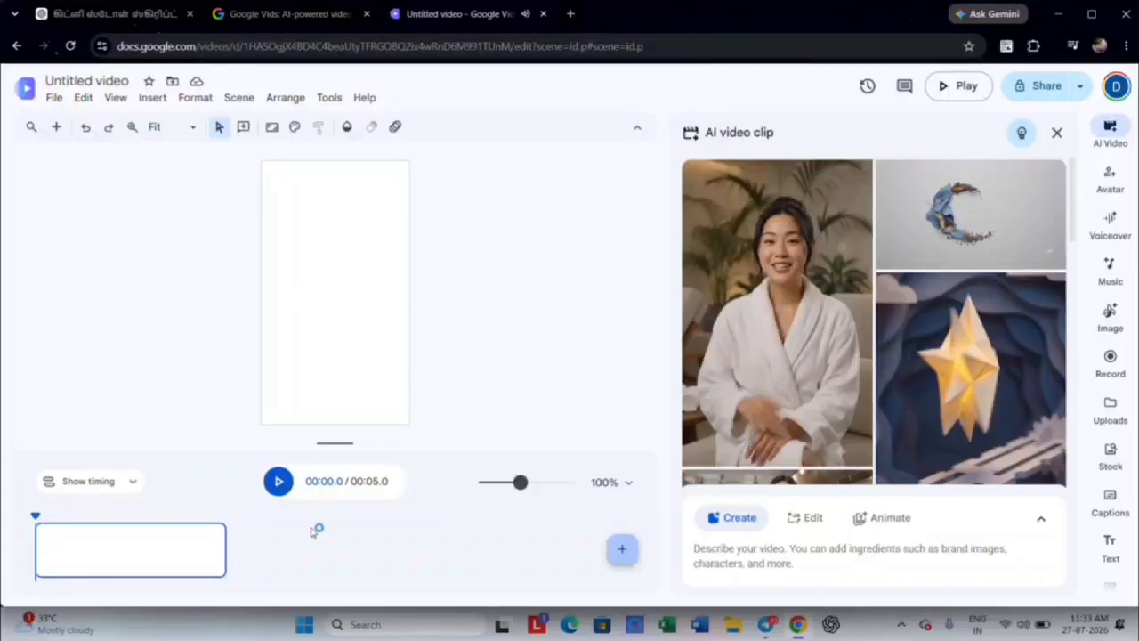
left_click(819, 550)
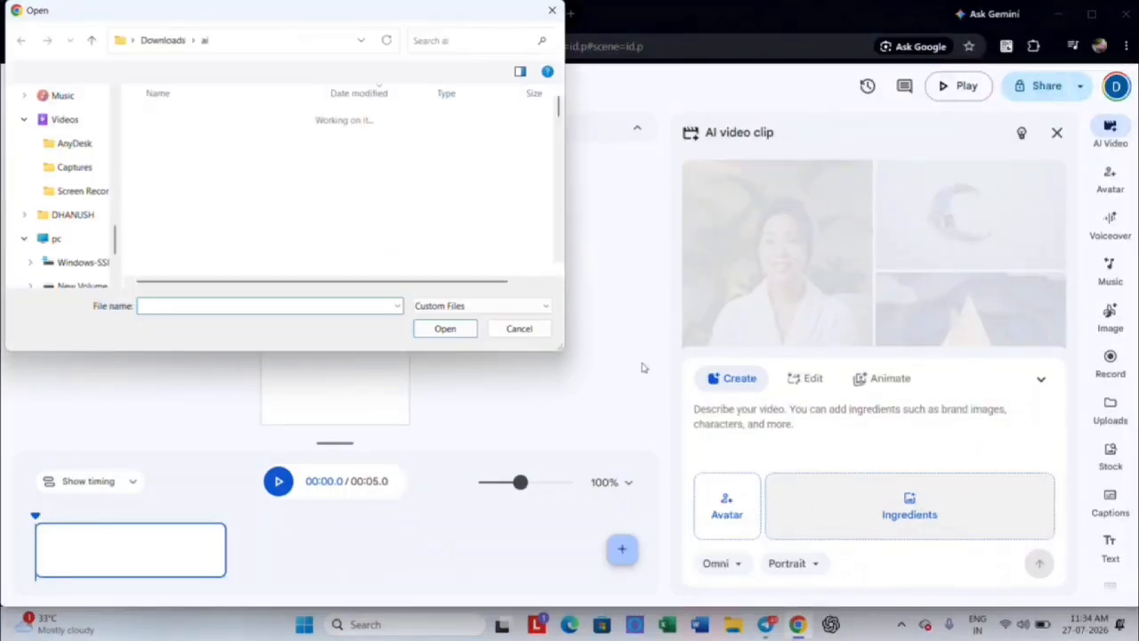
left_click(307, 136)
left_click(421, 333)
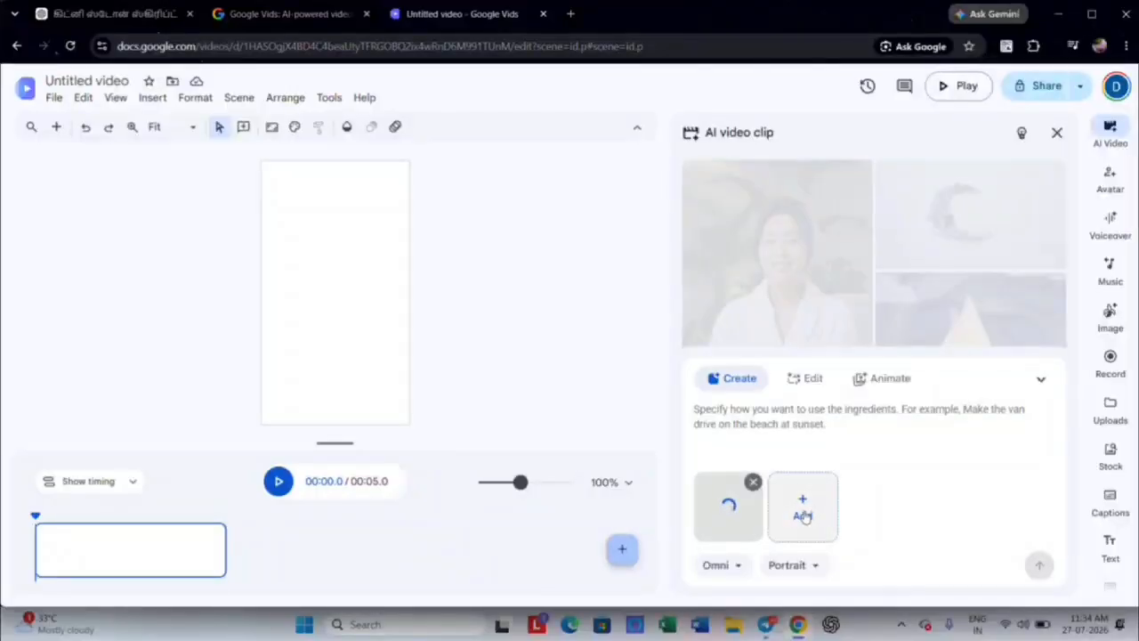
- Upload the same body image again as a second ingredient of the AI video clip
left_click(803, 515)
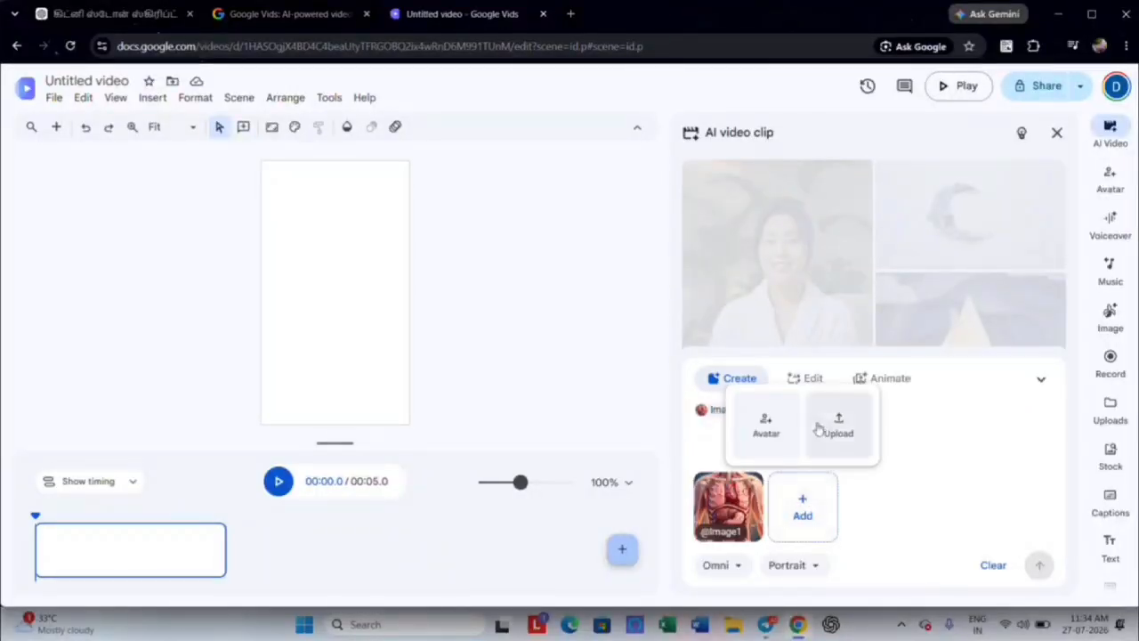
left_click(819, 427)
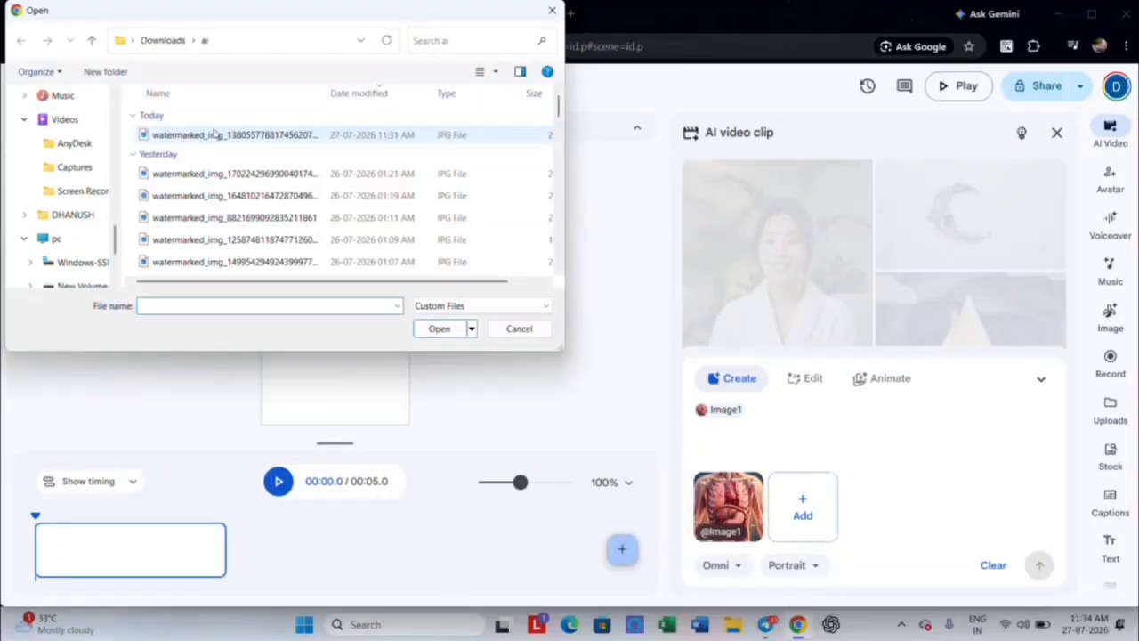
left_click(214, 134)
left_click(437, 329)
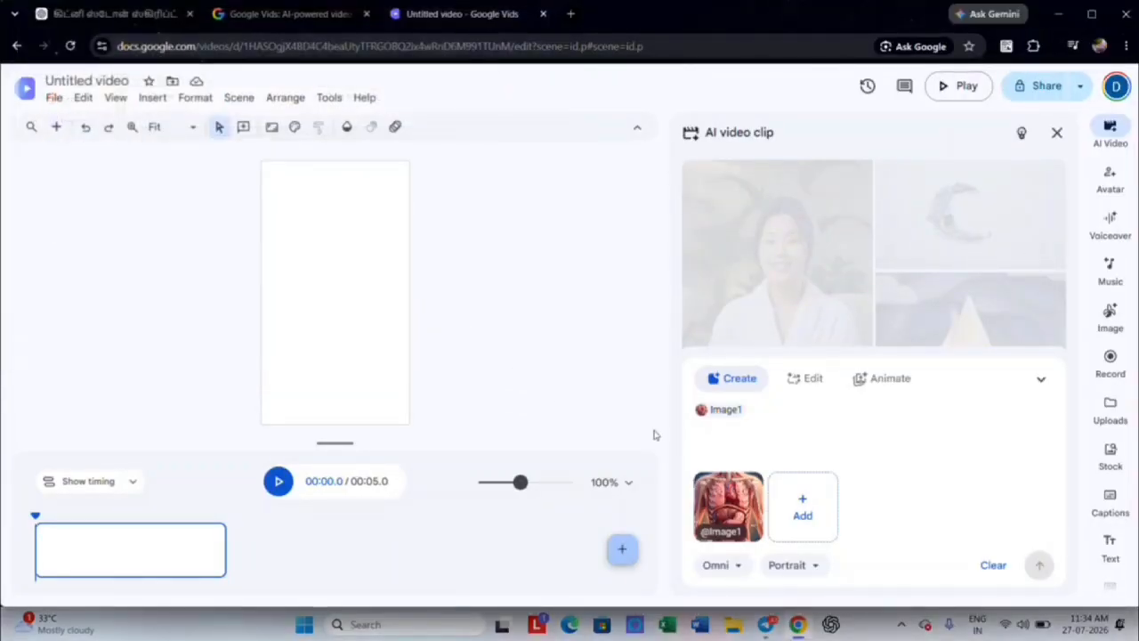
- Add the body image from the ai folder once more as a third ingredient
left_click(863, 510)
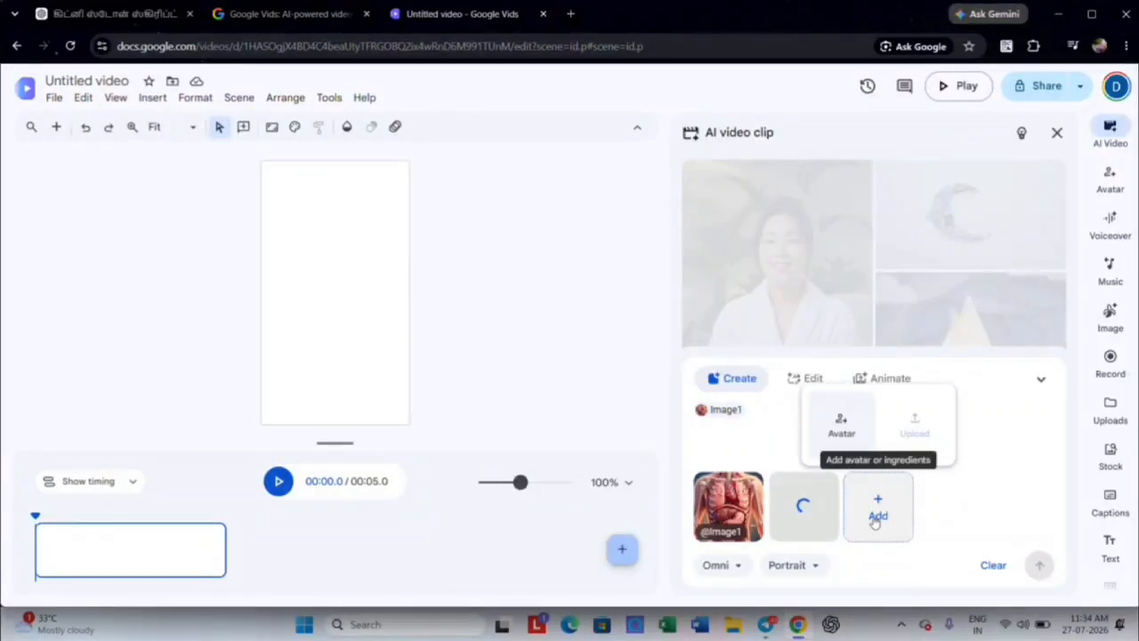
left_click(816, 428)
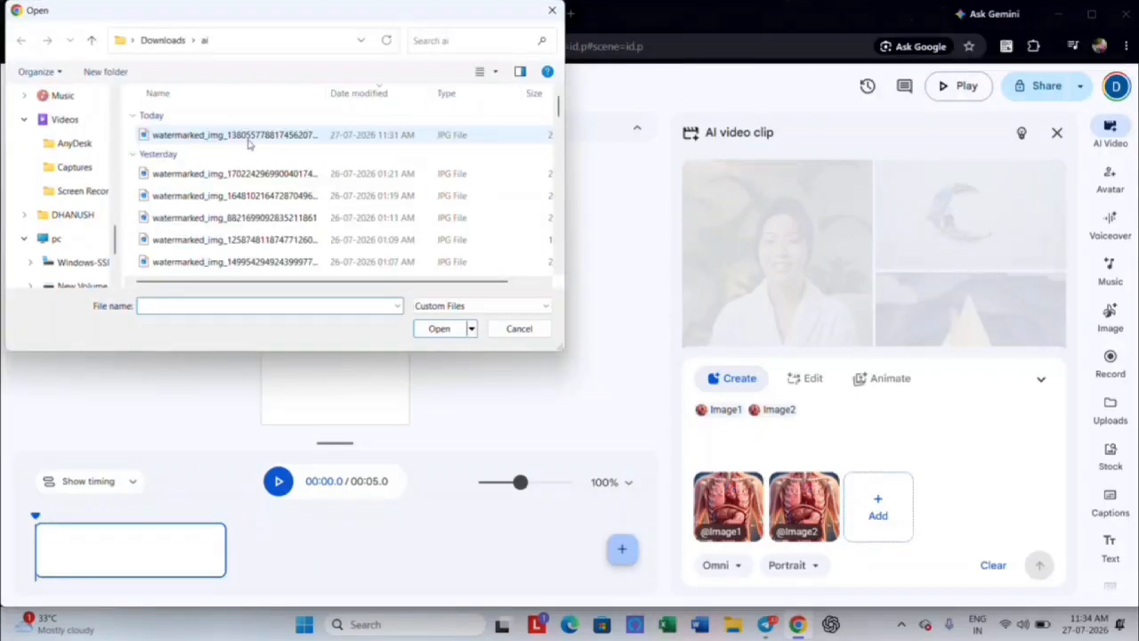
left_click(247, 142)
left_click(440, 329)
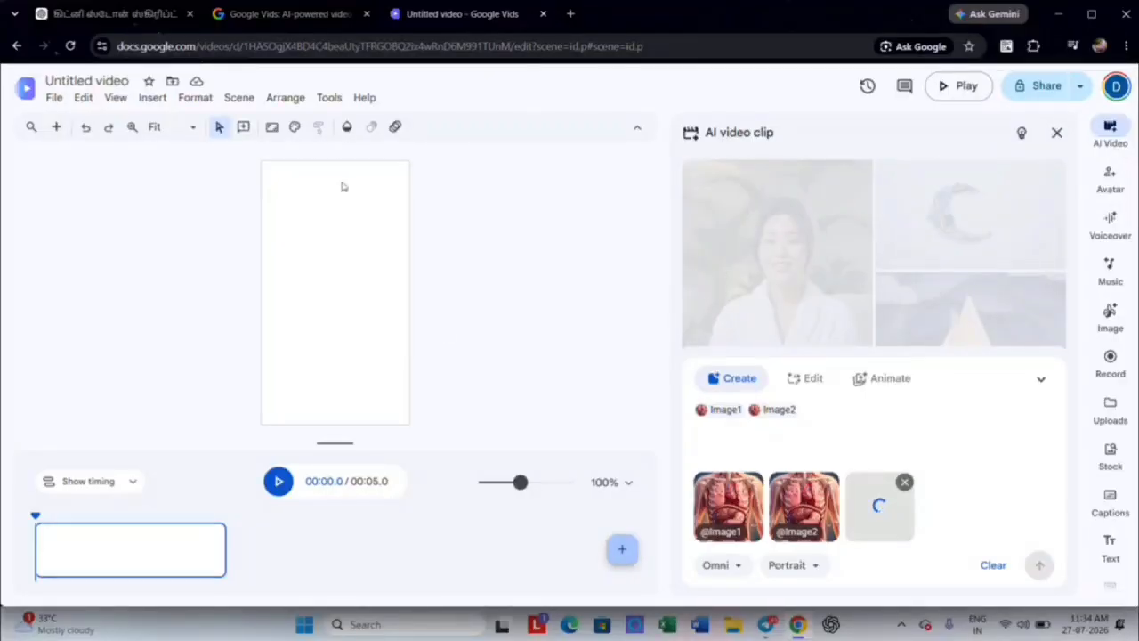
- Switch to ChatGPT and copy the Scene 1 Tamil dialogue and English video prompt again
left_click(89, 11)
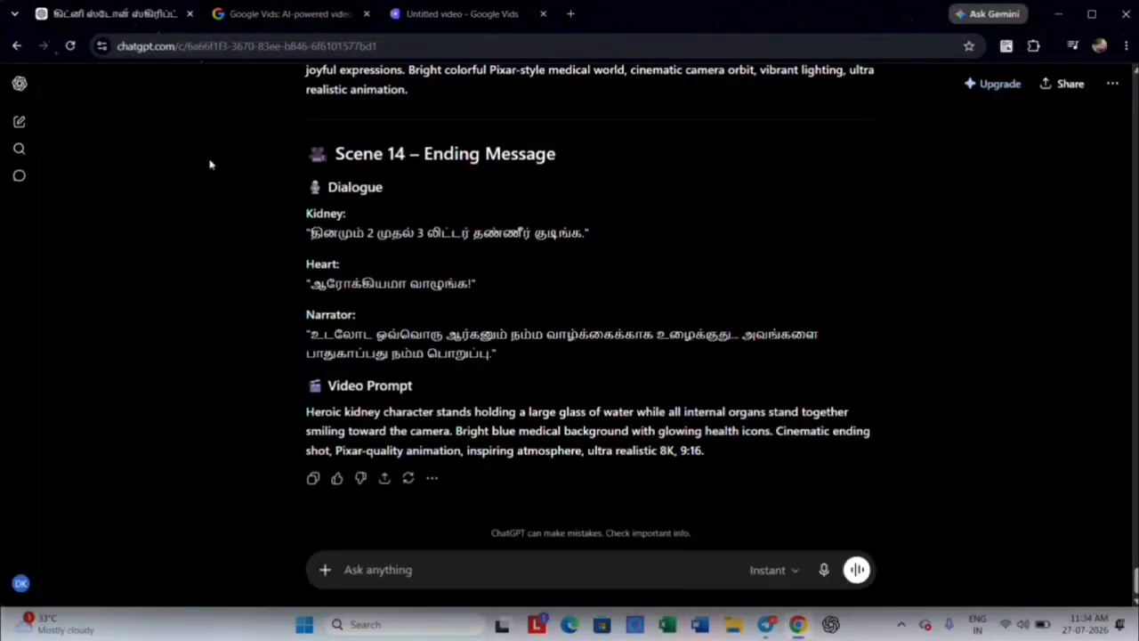
scroll(460, 361, "up", 3)
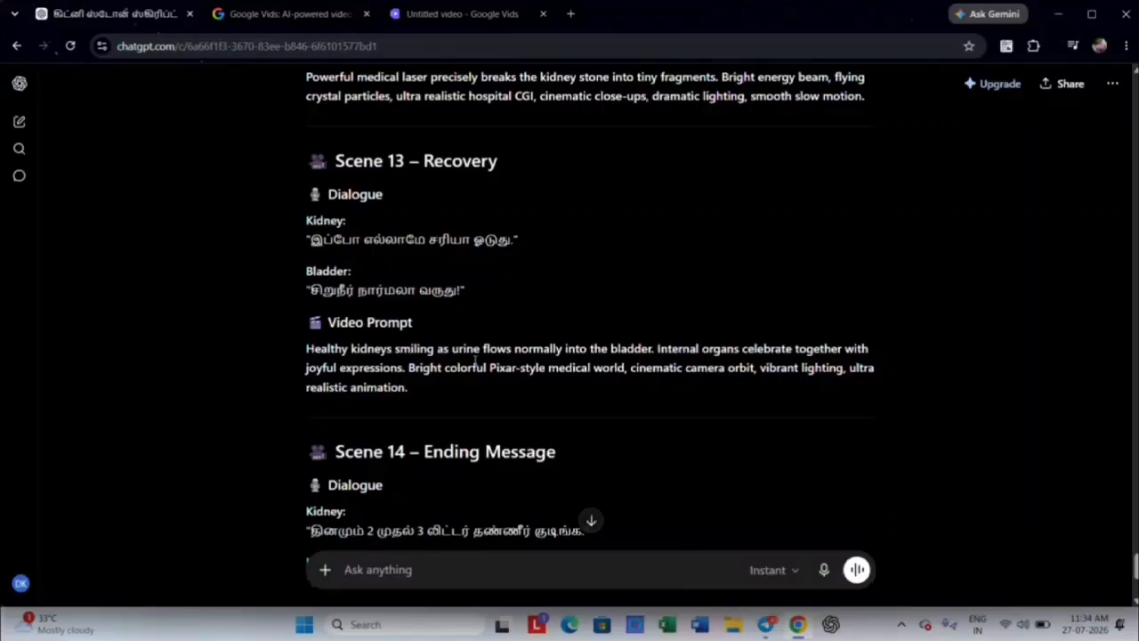
scroll(475, 359, "up", 20)
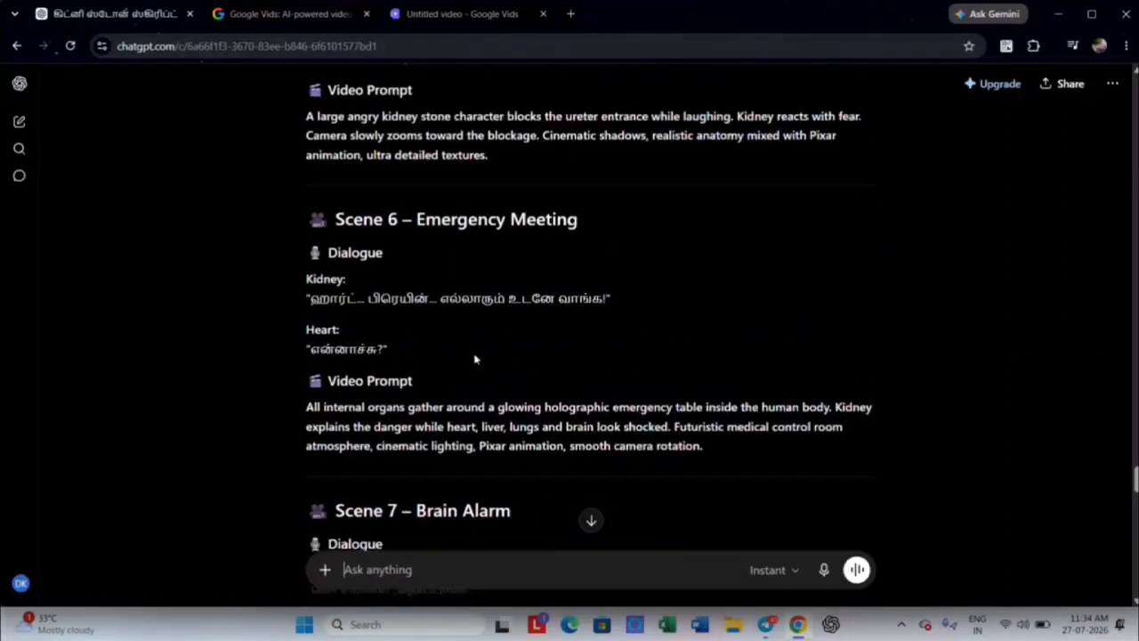
scroll(476, 359, "up", 9)
scroll(475, 356, "up", 7)
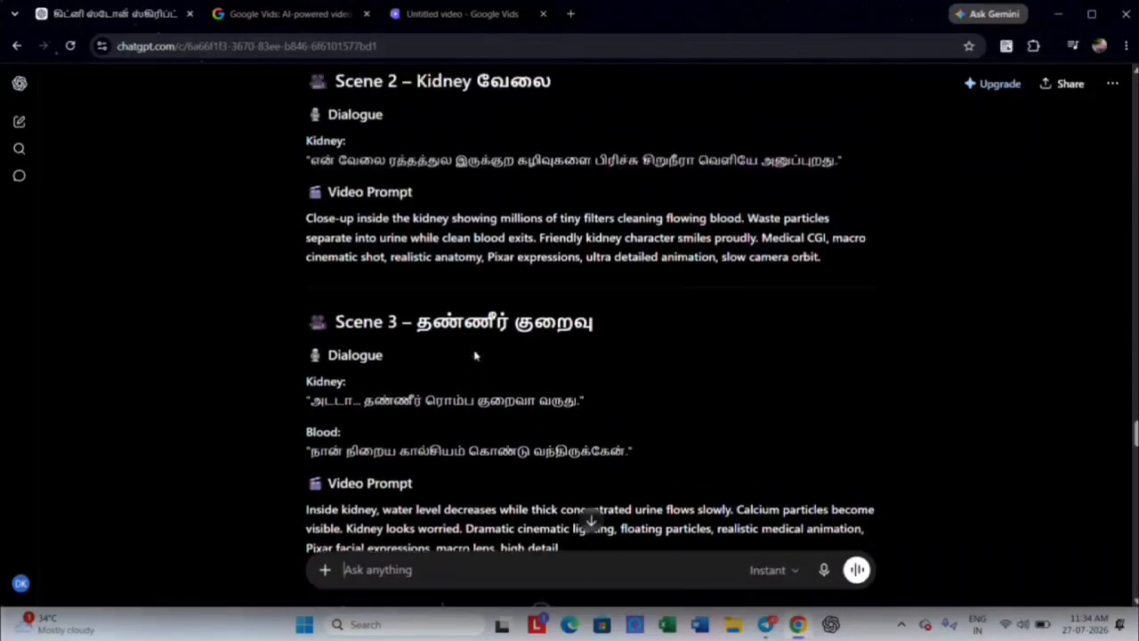
scroll(474, 354, "down", 2)
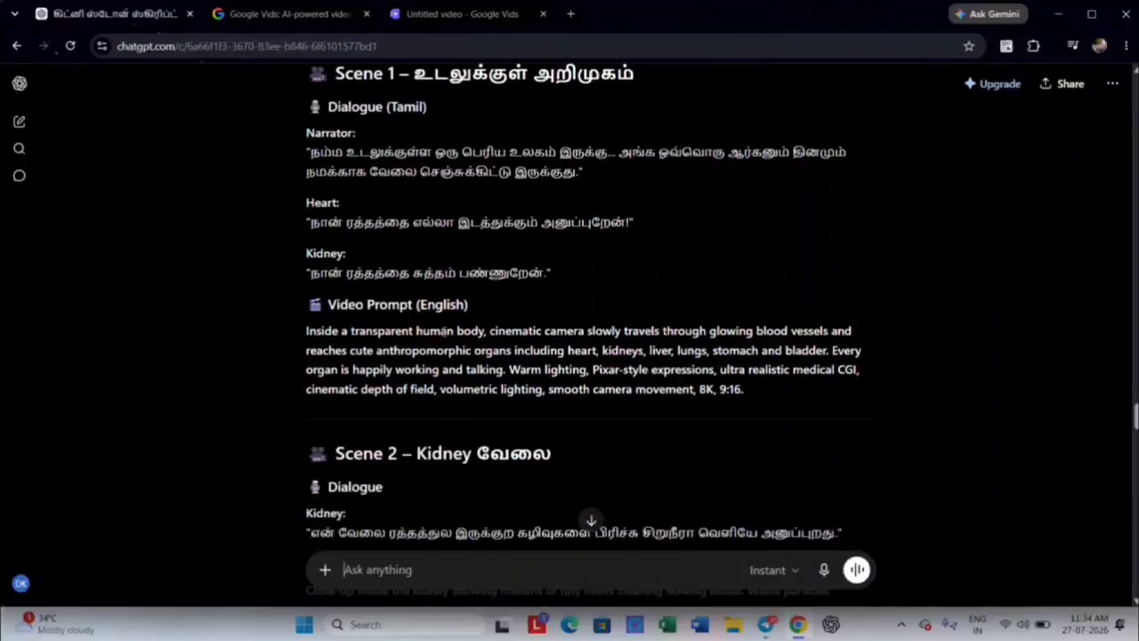
scroll(387, 249, "up", 5)
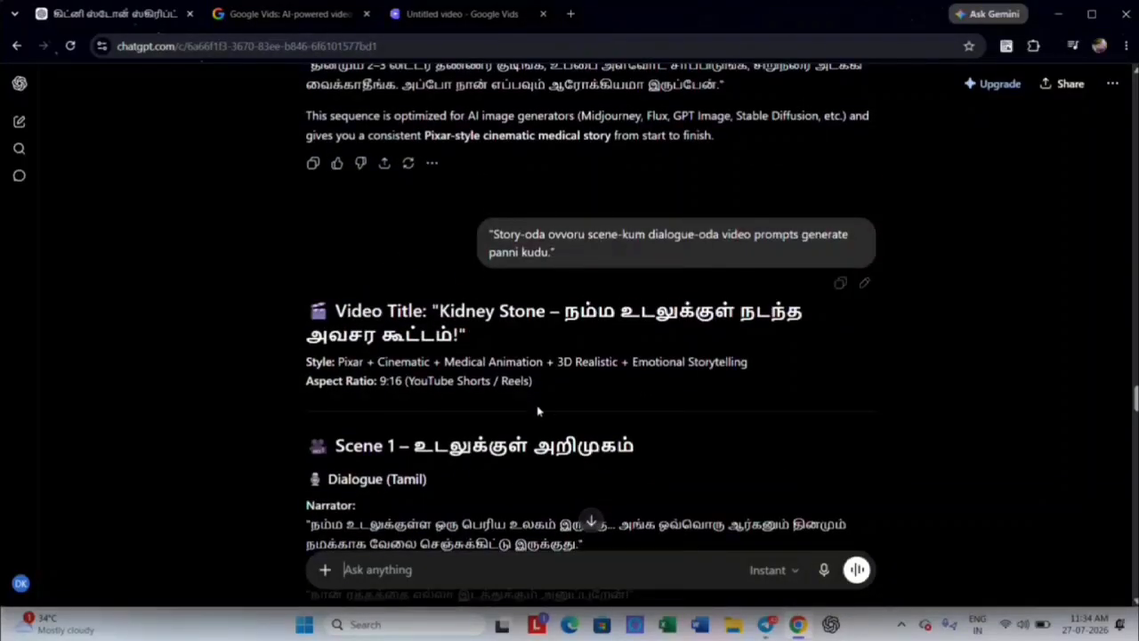
scroll(513, 227, "down", 3)
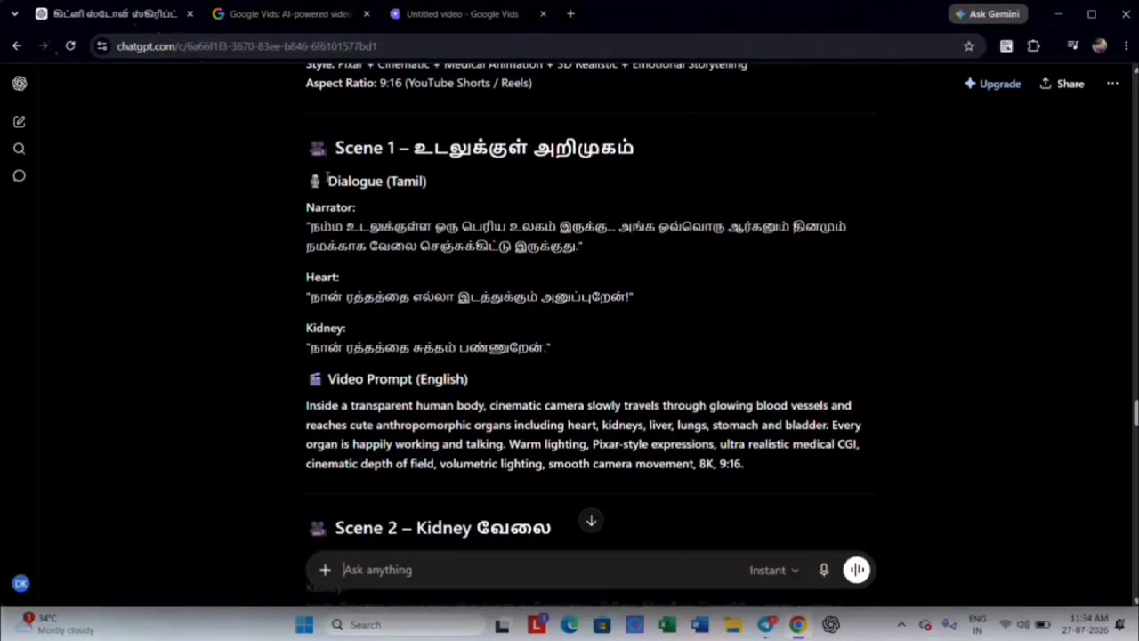
left_click_drag(327, 175, 781, 464)
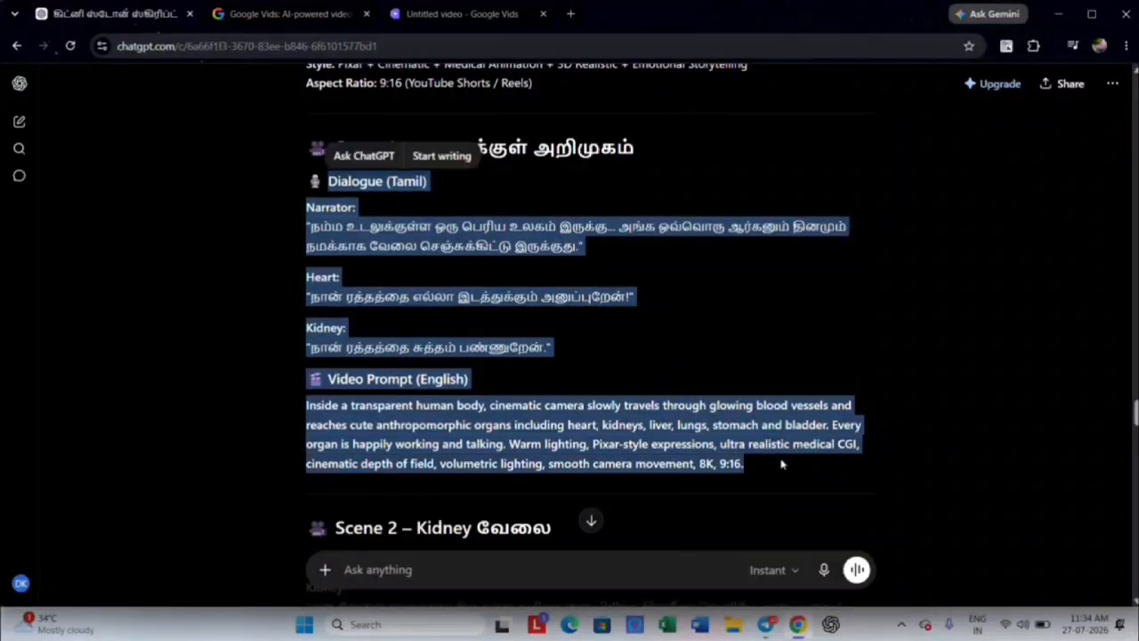
right_click(781, 463)
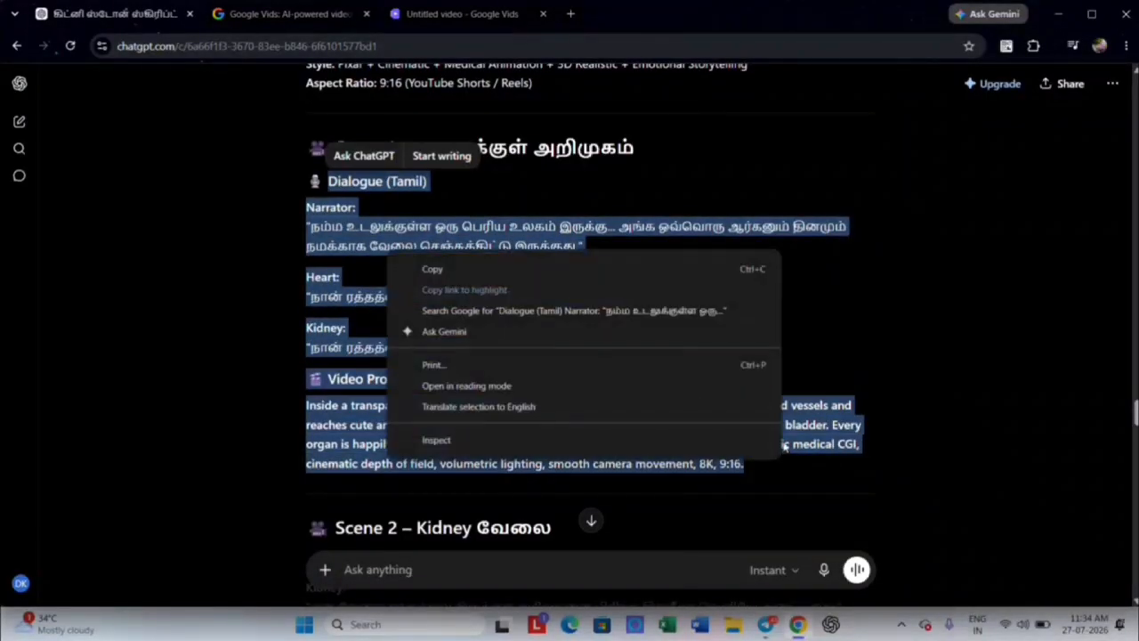
left_click(516, 267)
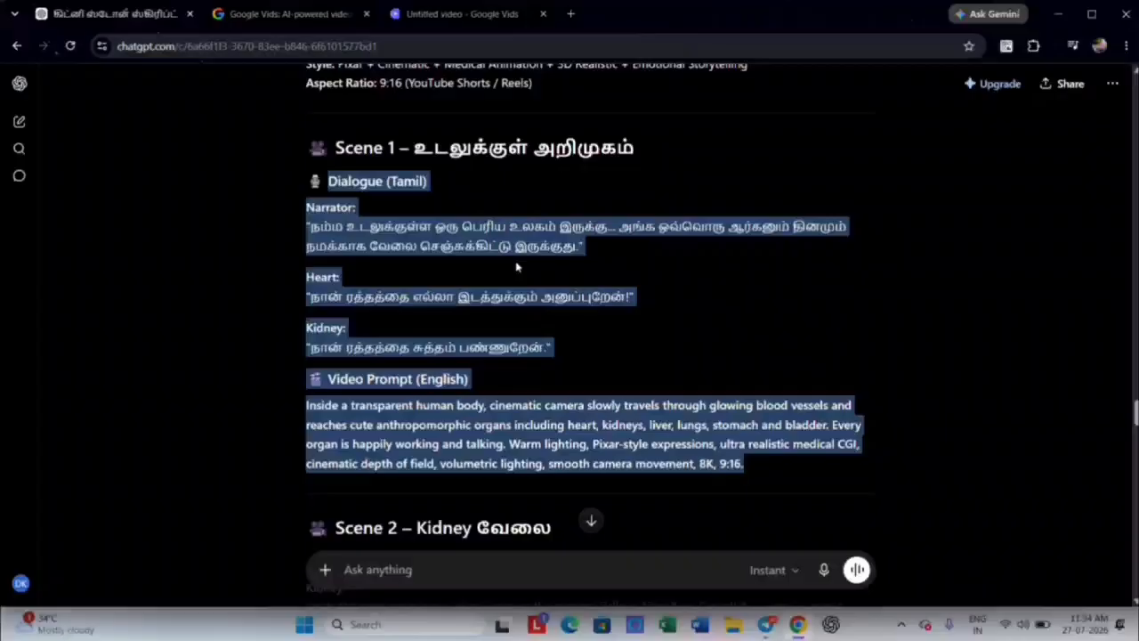
- Back in Google Vids, paste the Scene 1 dialogue and video prompt after the three image ingredients and generate the portrait clip
left_click(436, 13)
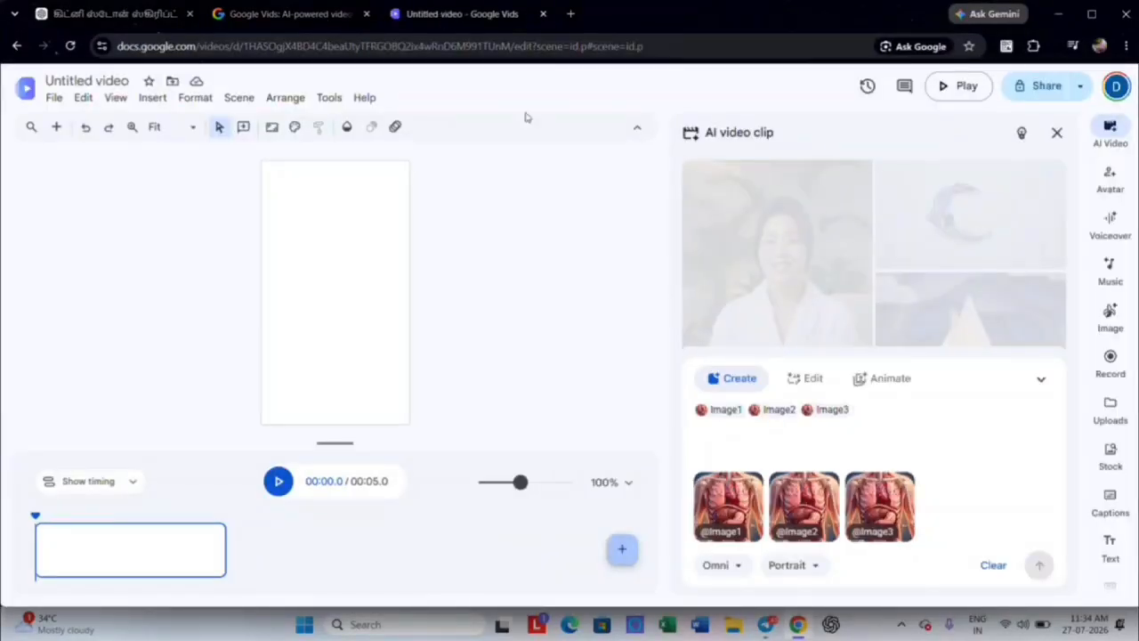
right_click(838, 440)
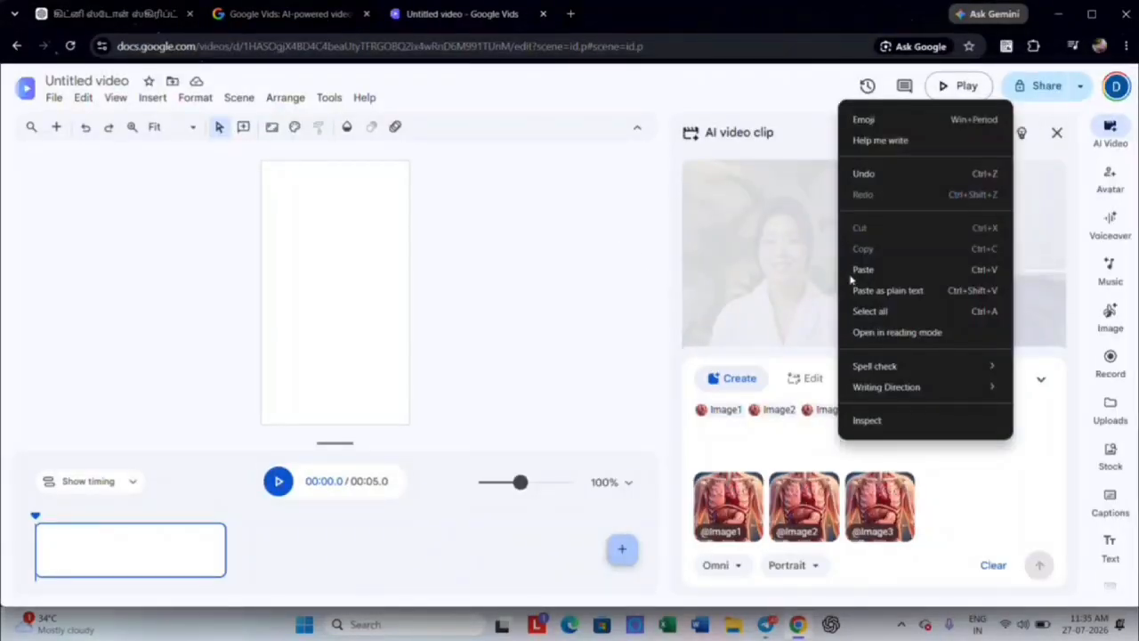
left_click(858, 269)
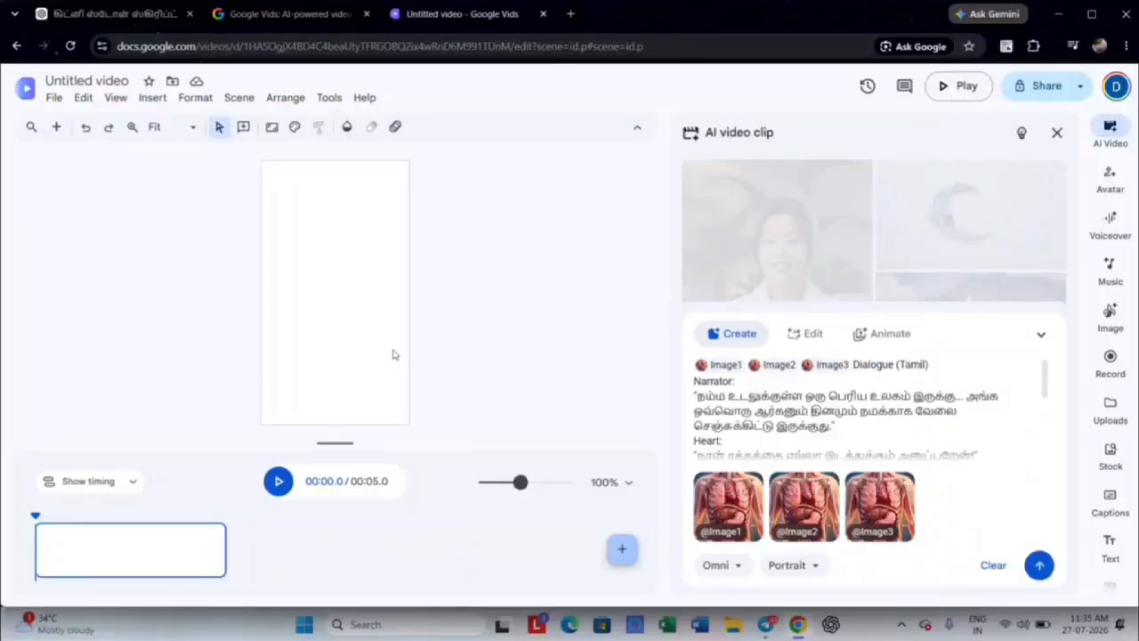
scroll(864, 410, "down", 5)
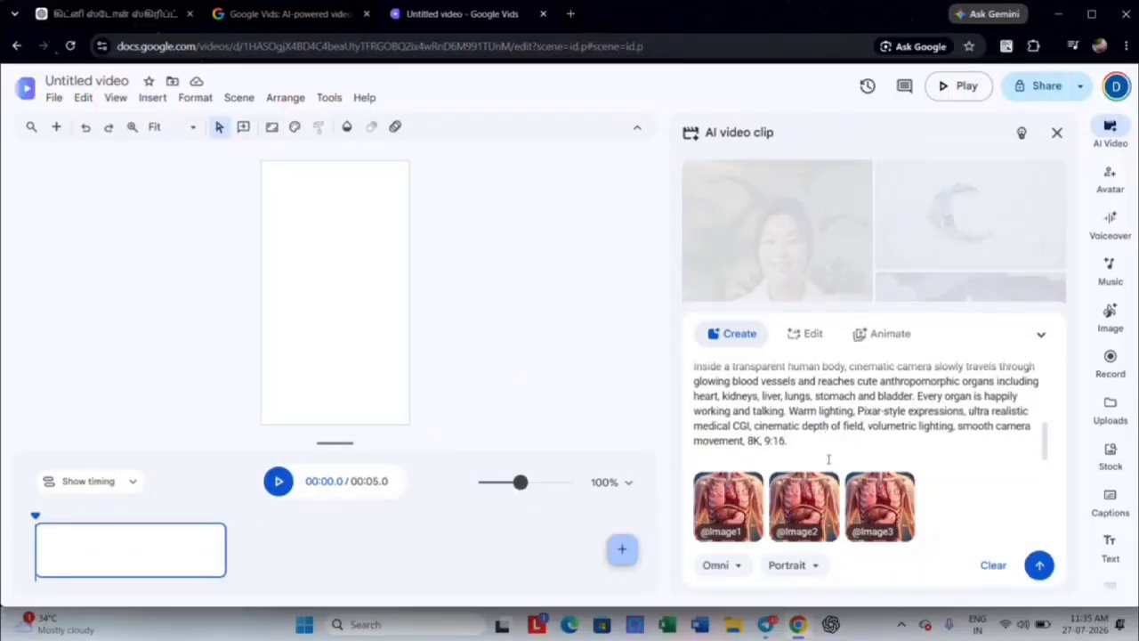
left_click(1041, 574)
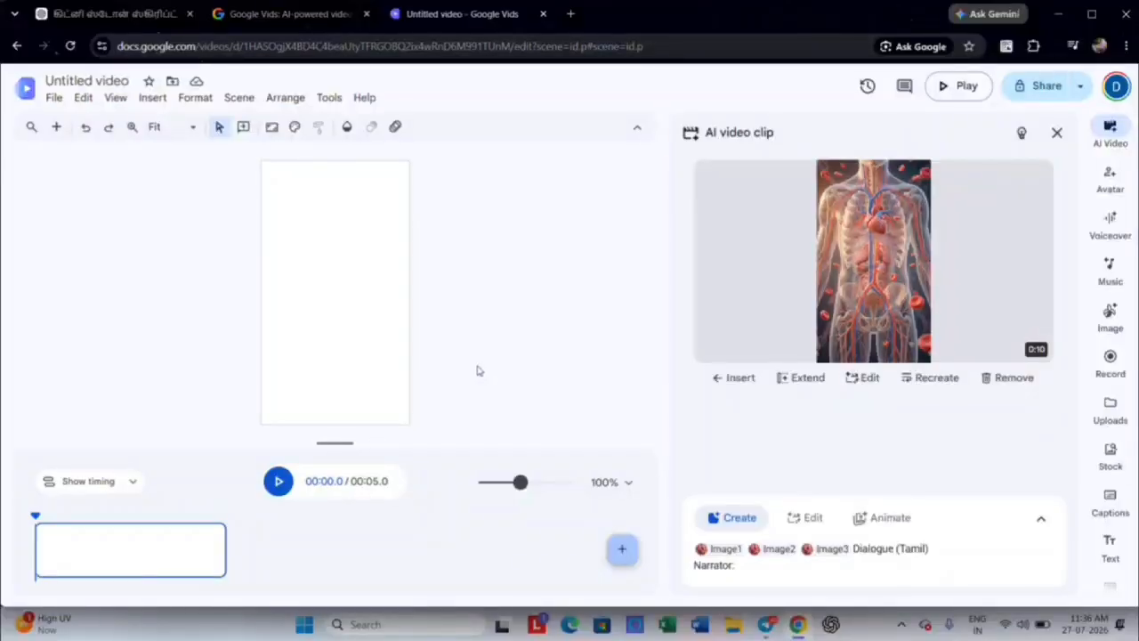
- Insert the generated body clip into the first scene, checking its playback, and add a new blank scene after it
left_click(731, 379)
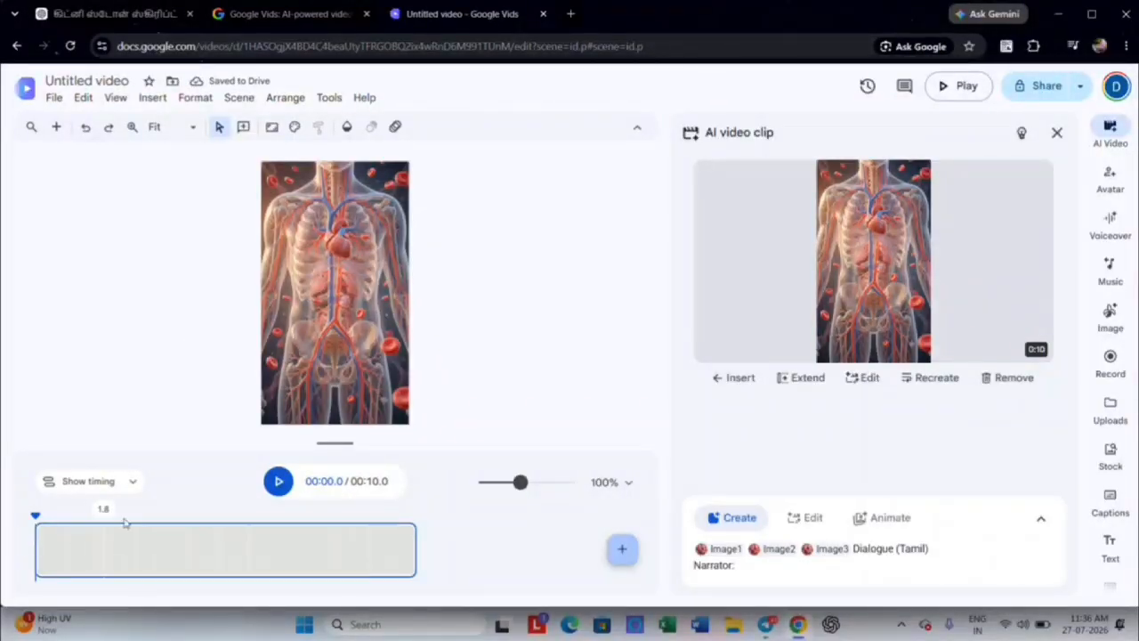
left_click(278, 481)
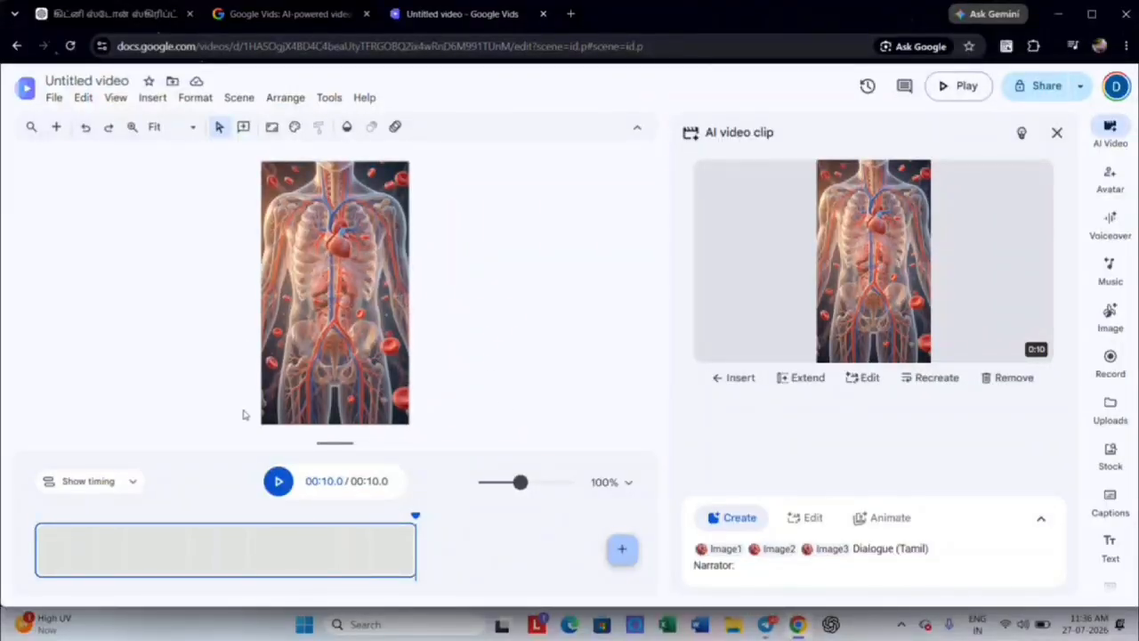
left_click(621, 551)
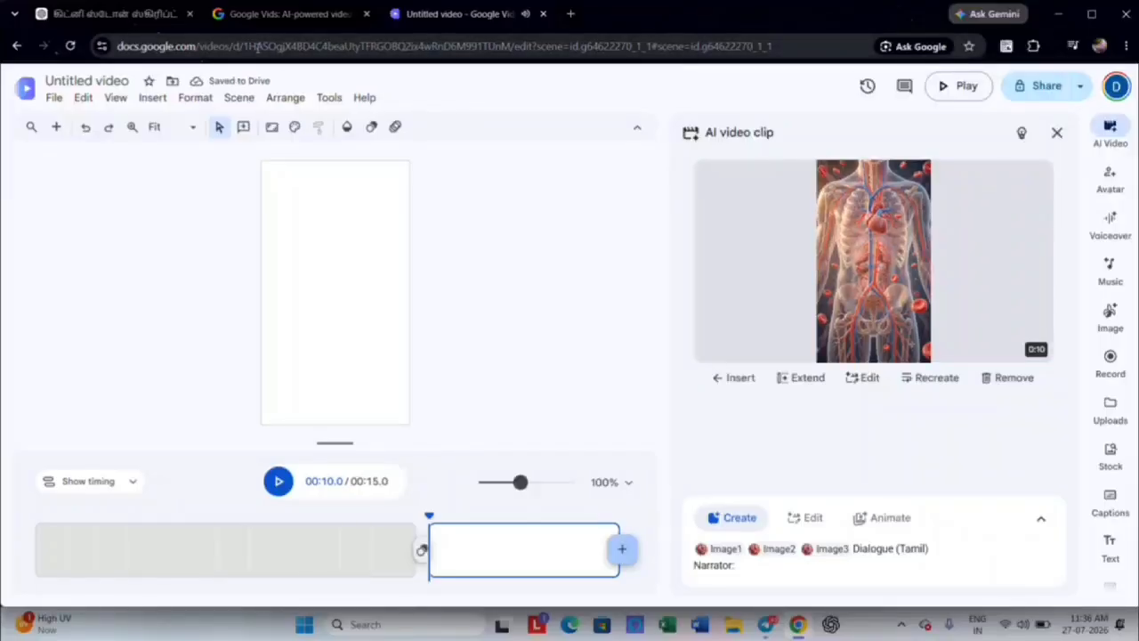
- Switch to ChatGPT and copy the photo prompt of Scene 2 – Kidney Working
left_click(122, 12)
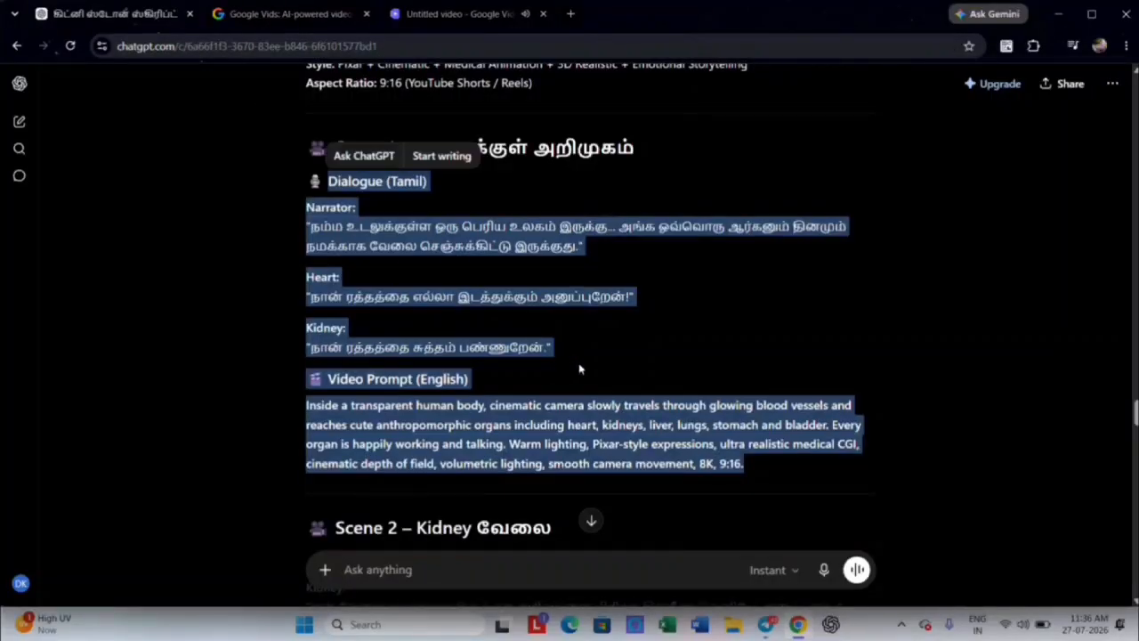
scroll(710, 400, "up", 8)
scroll(910, 403, "up", 15)
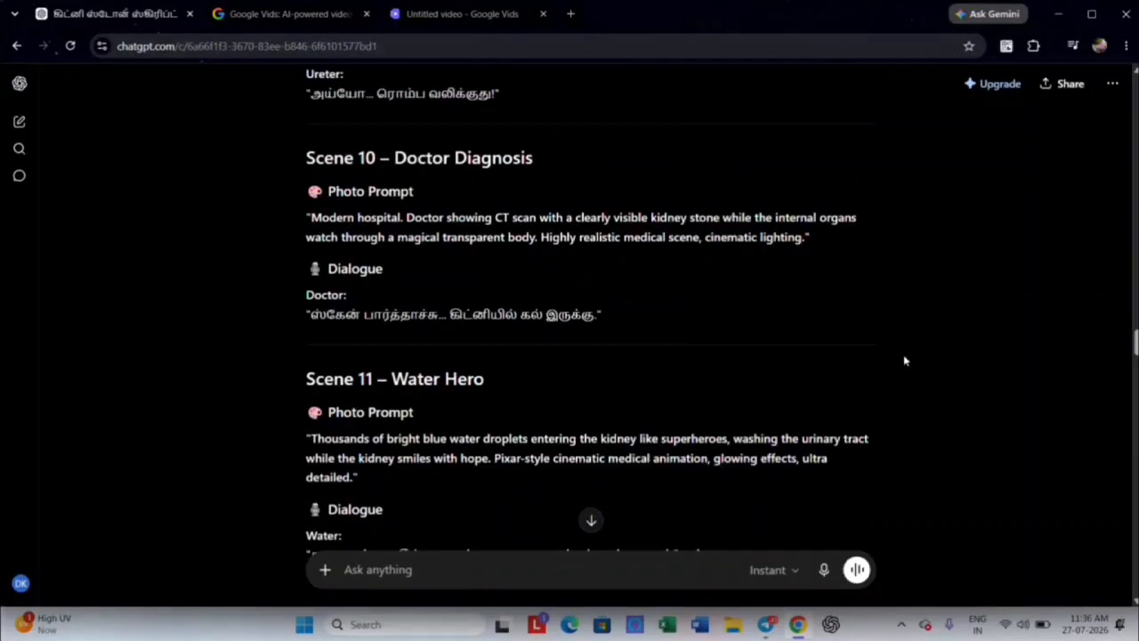
scroll(904, 359, "up", 10)
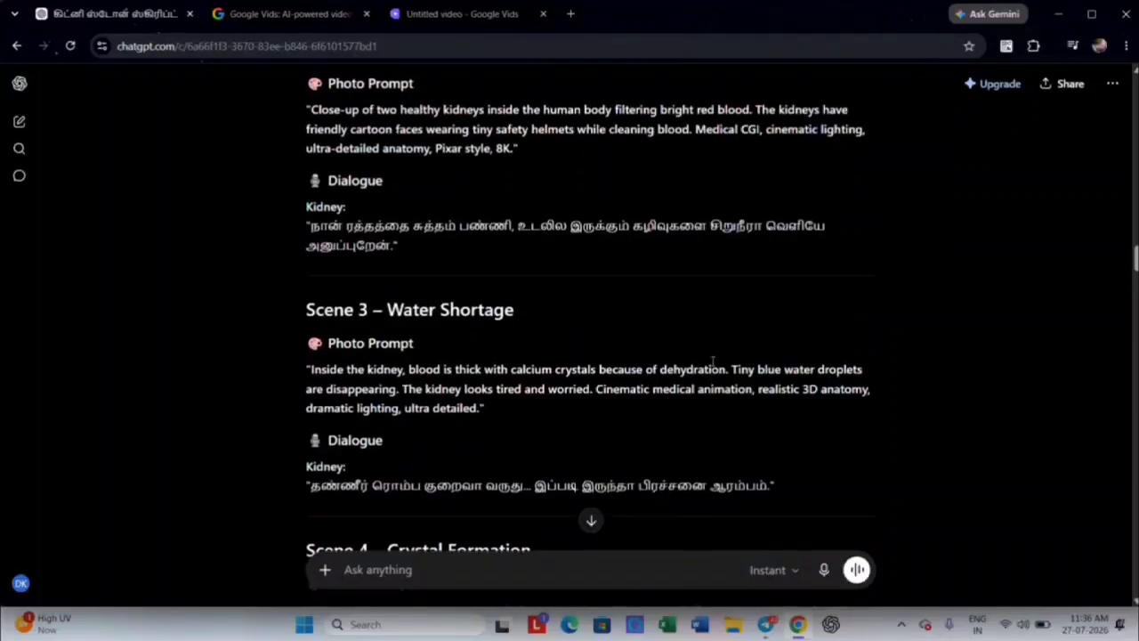
left_click_drag(305, 336, 547, 399)
left_click(547, 400)
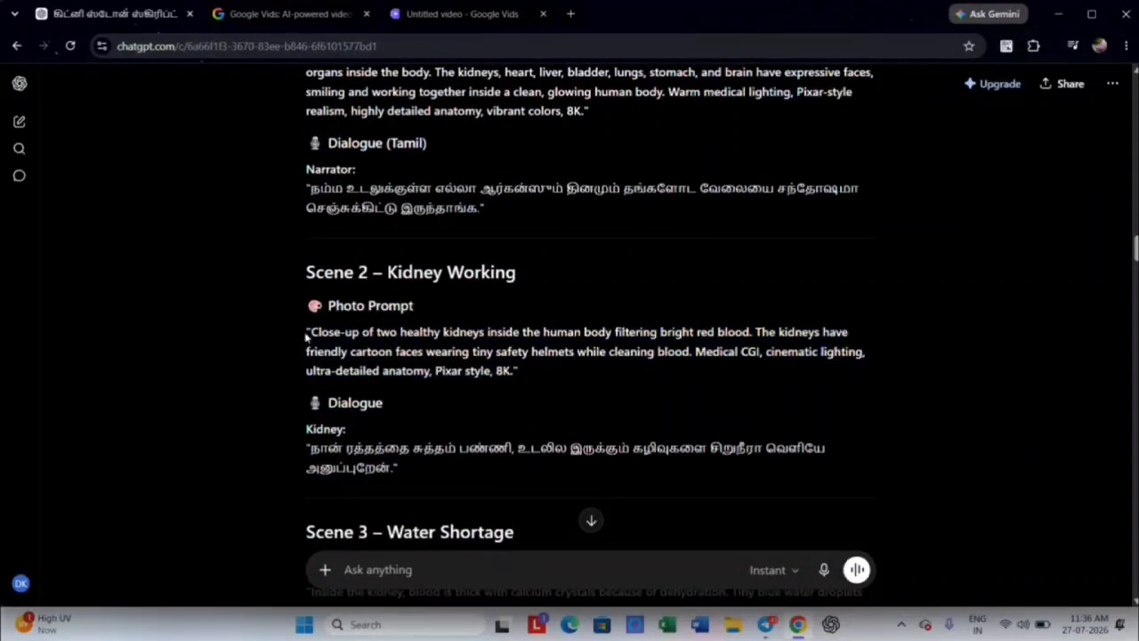
left_click_drag(305, 336, 521, 371)
right_click(521, 372)
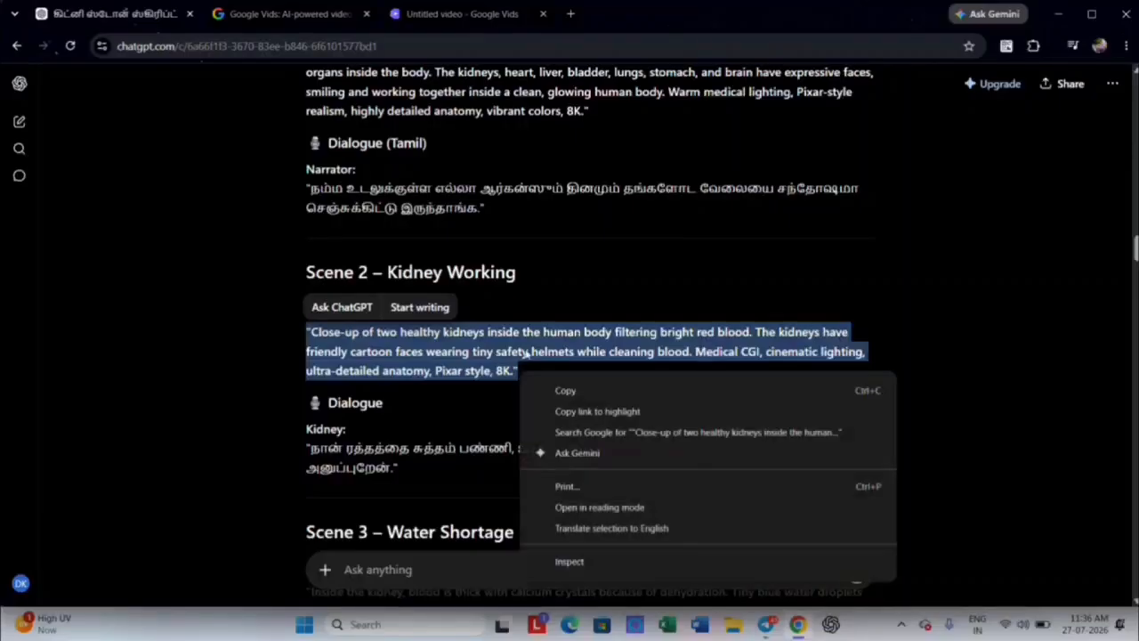
left_click(566, 390)
- Back in Google Vids, generate an image from the copied Scene 2 photo prompt with a 9:16 aspect ratio
left_click(442, 18)
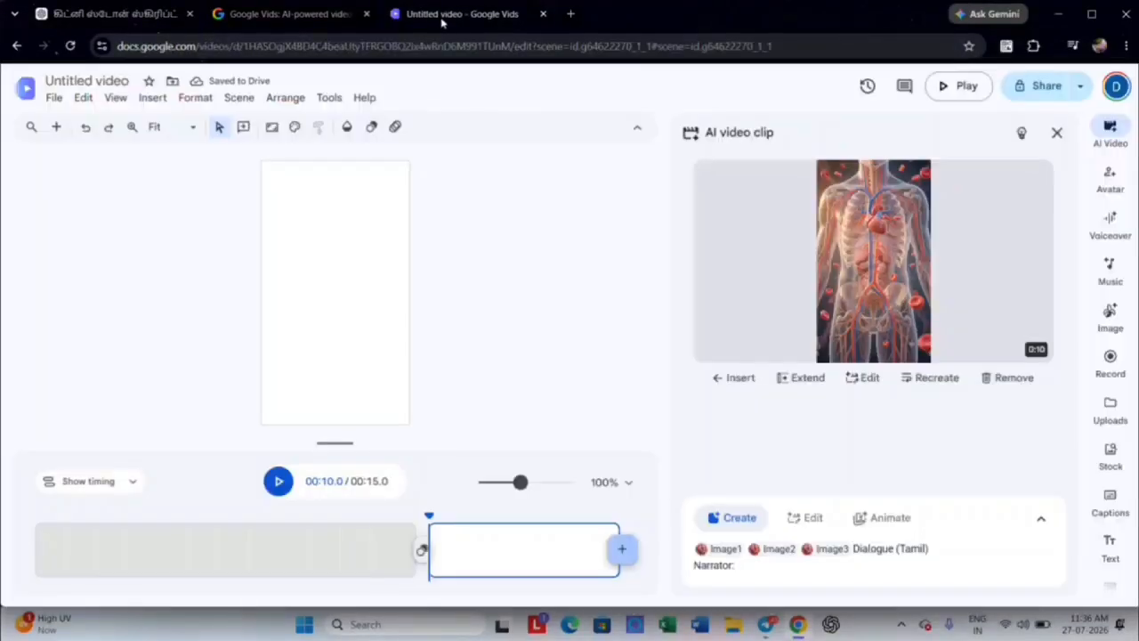
left_click(1110, 313)
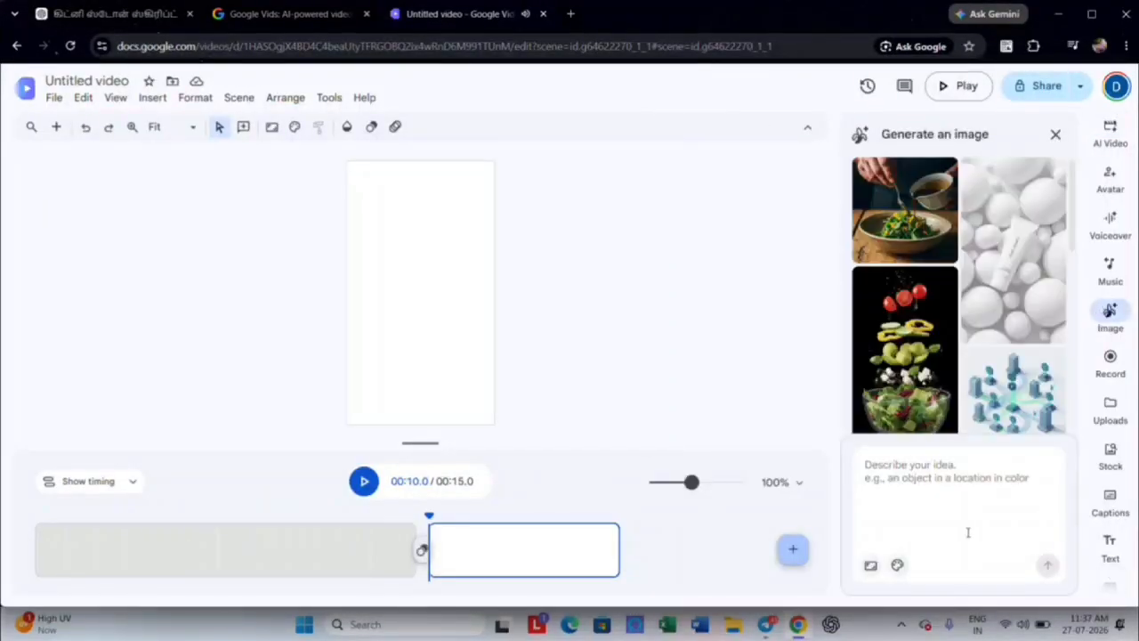
right_click(926, 472)
left_click(941, 303)
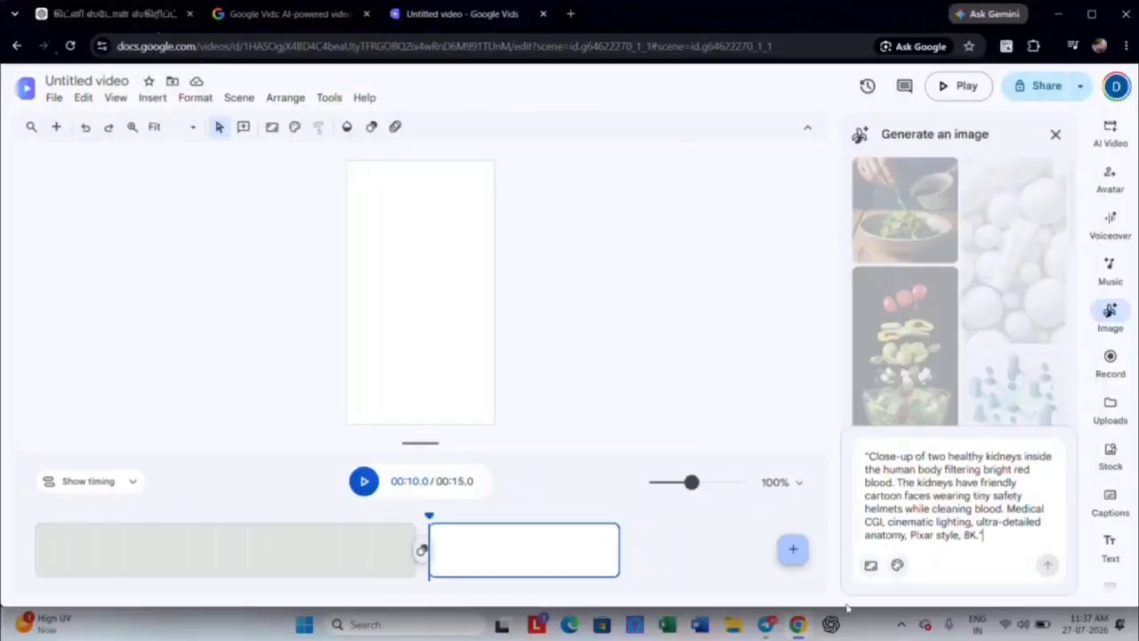
left_click(871, 566)
left_click(896, 535)
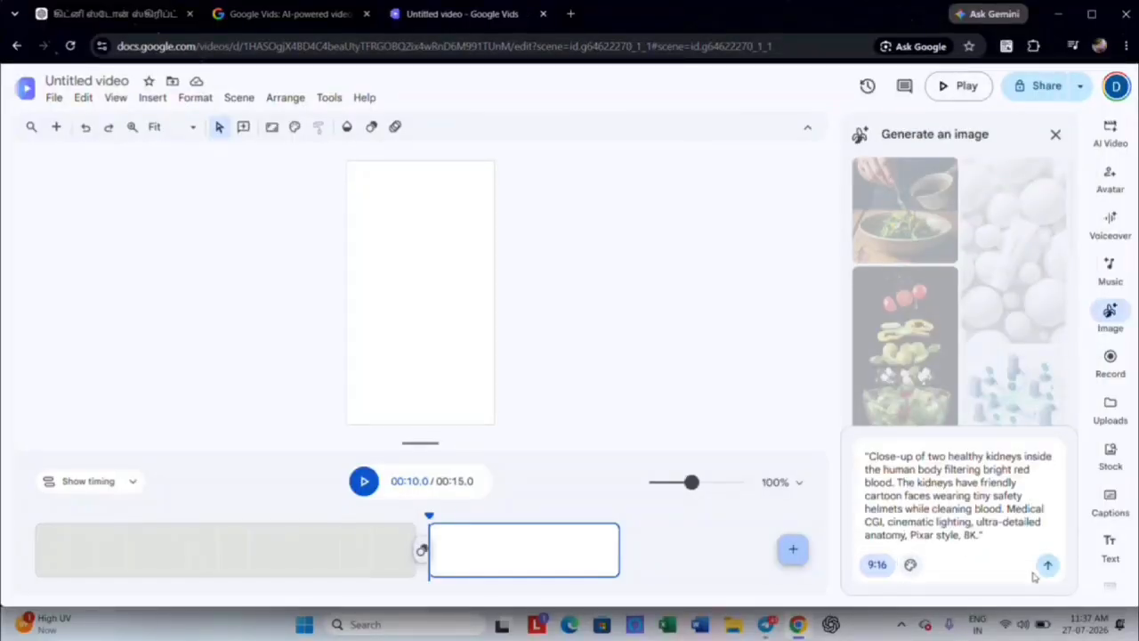
left_click(1047, 564)
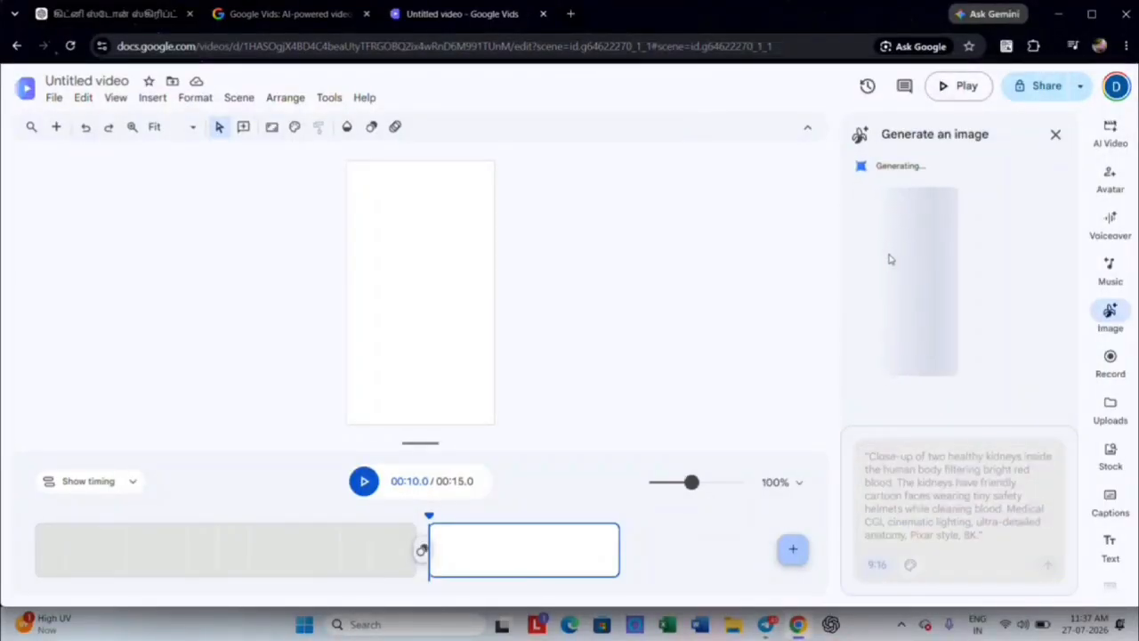
- Switch to ChatGPT and copy the Scene 2 kidney dialogue together with its video prompt
left_click(101, 13)
left_click(935, 460)
scroll(938, 455, "down", 15)
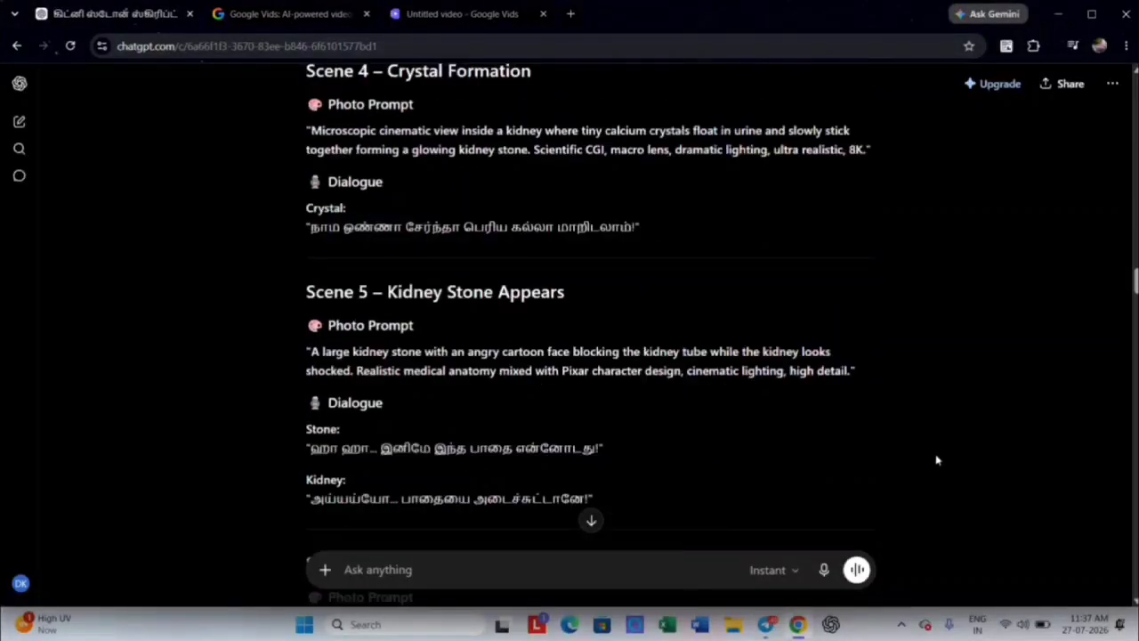
scroll(938, 454, "down", 20)
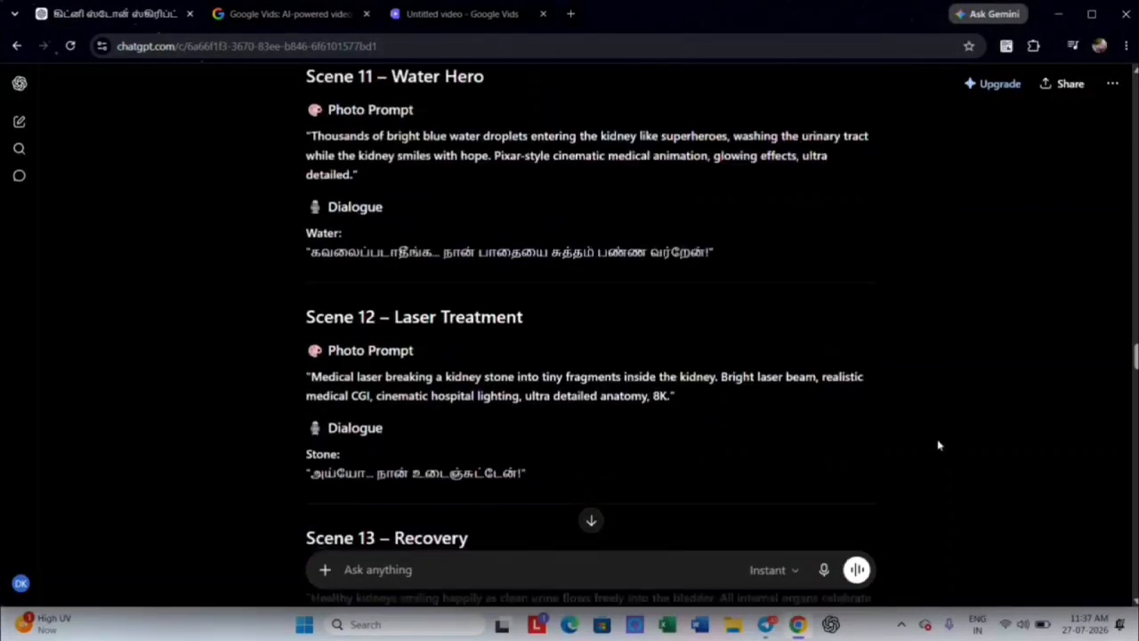
scroll(938, 442, "down", 10)
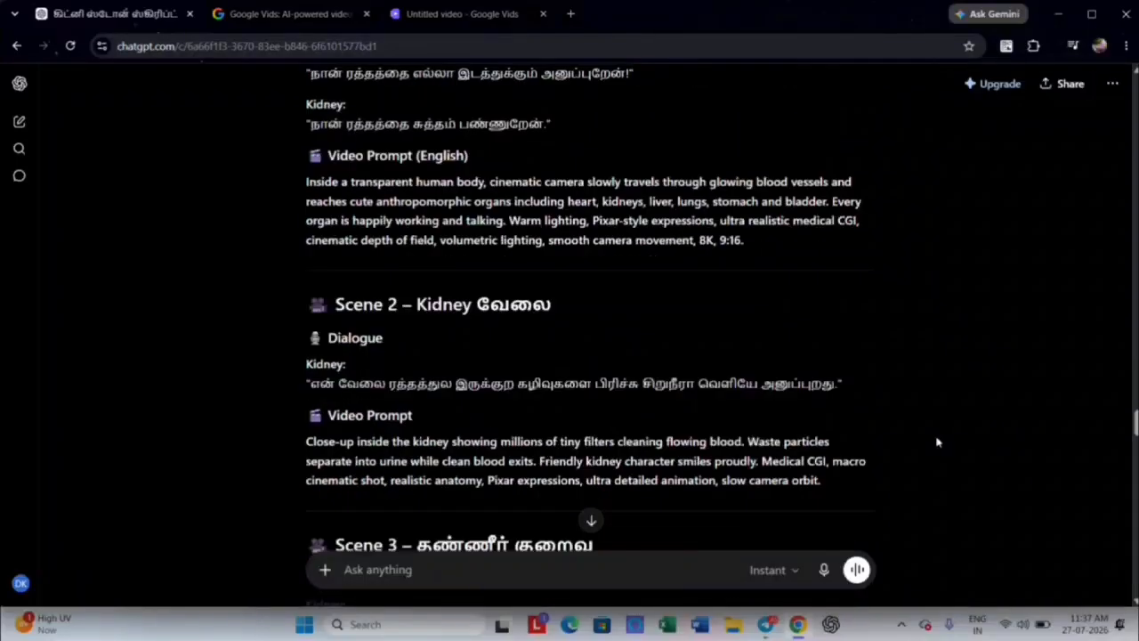
left_click_drag(328, 339, 823, 481)
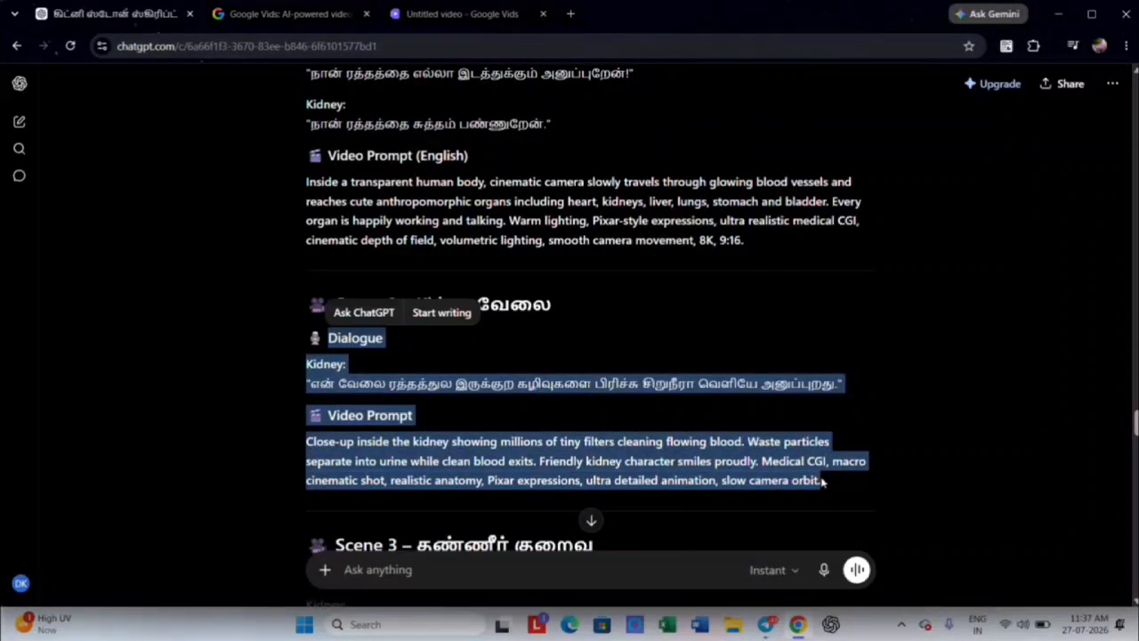
right_click(822, 481)
left_click(676, 290)
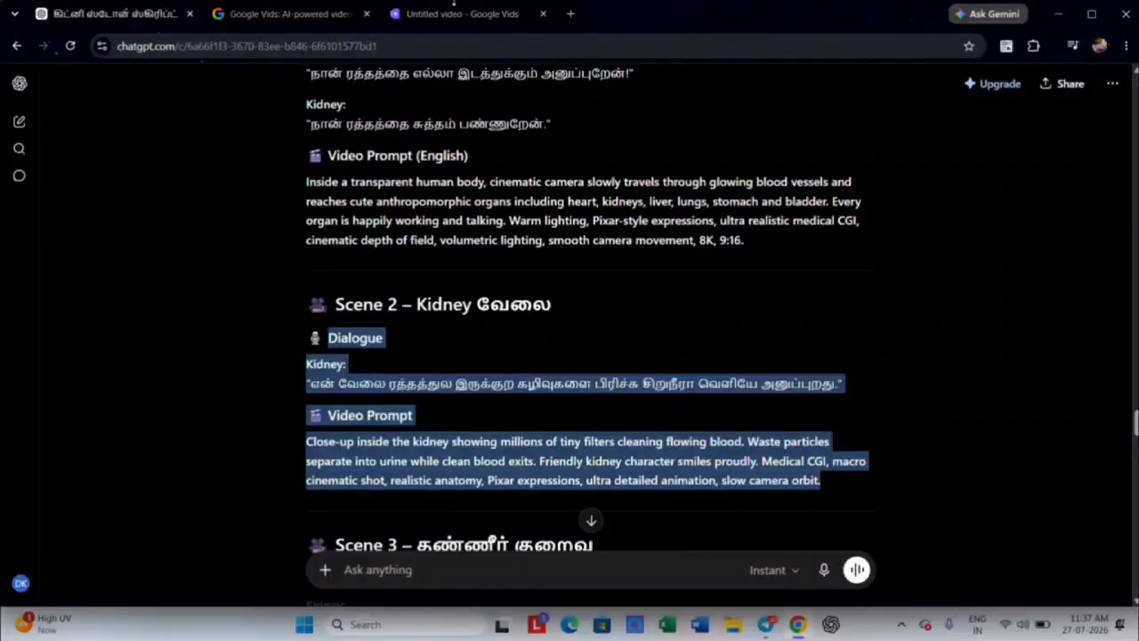
- Switch to Google Vids and save the generated Scene 2 image of the two kidneys to the ai folder in Downloads
left_click(456, 10)
mouse_move(928, 274)
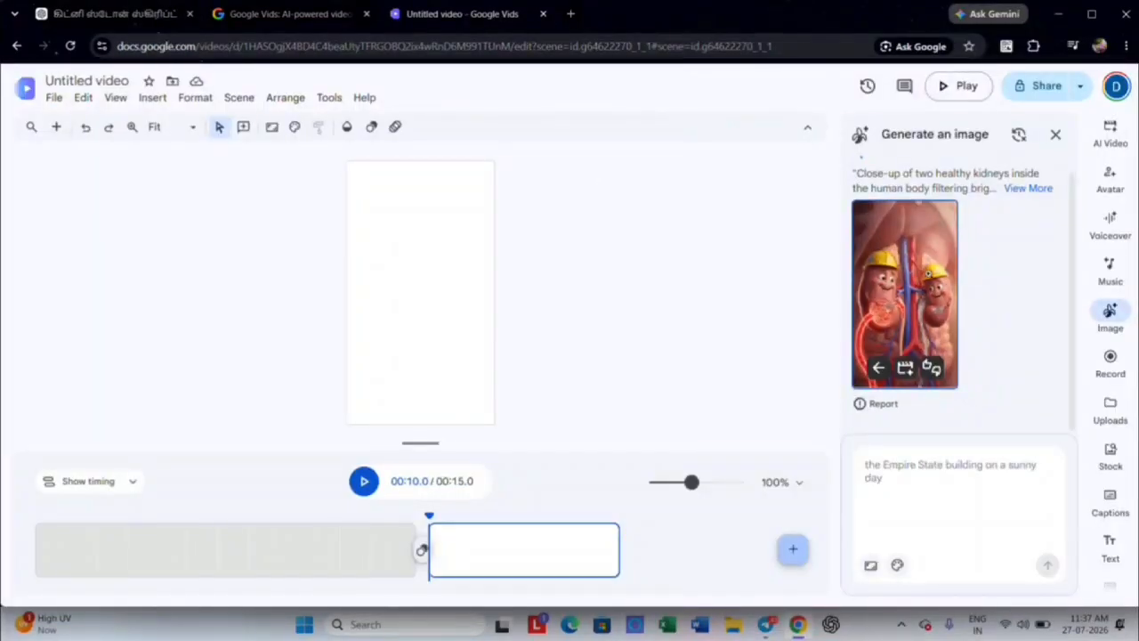
right_click(897, 279)
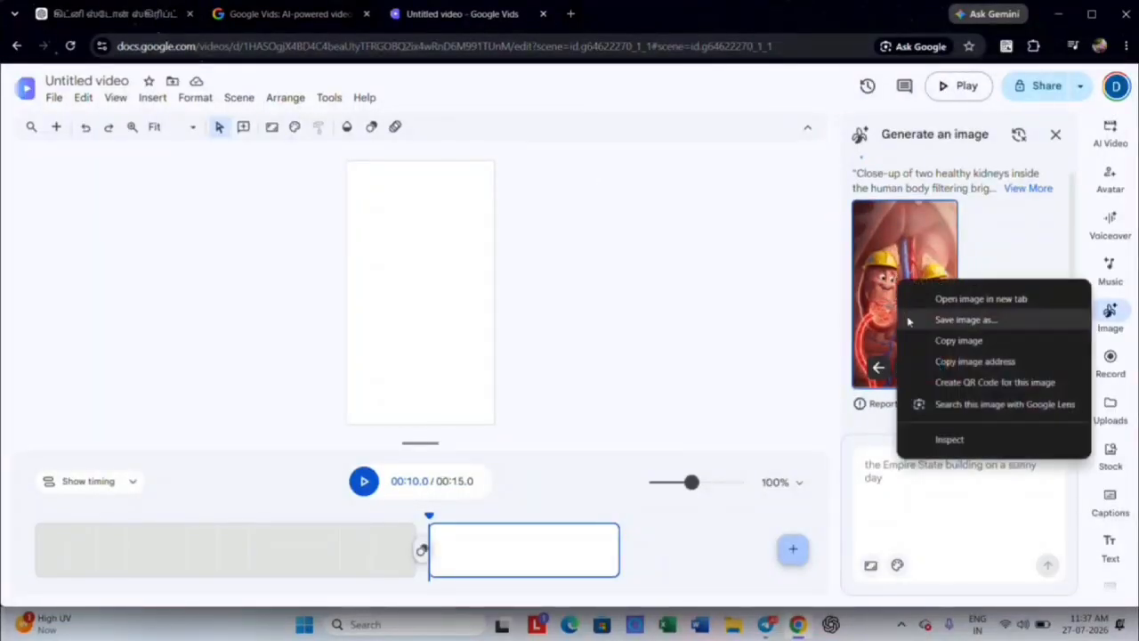
left_click(936, 326)
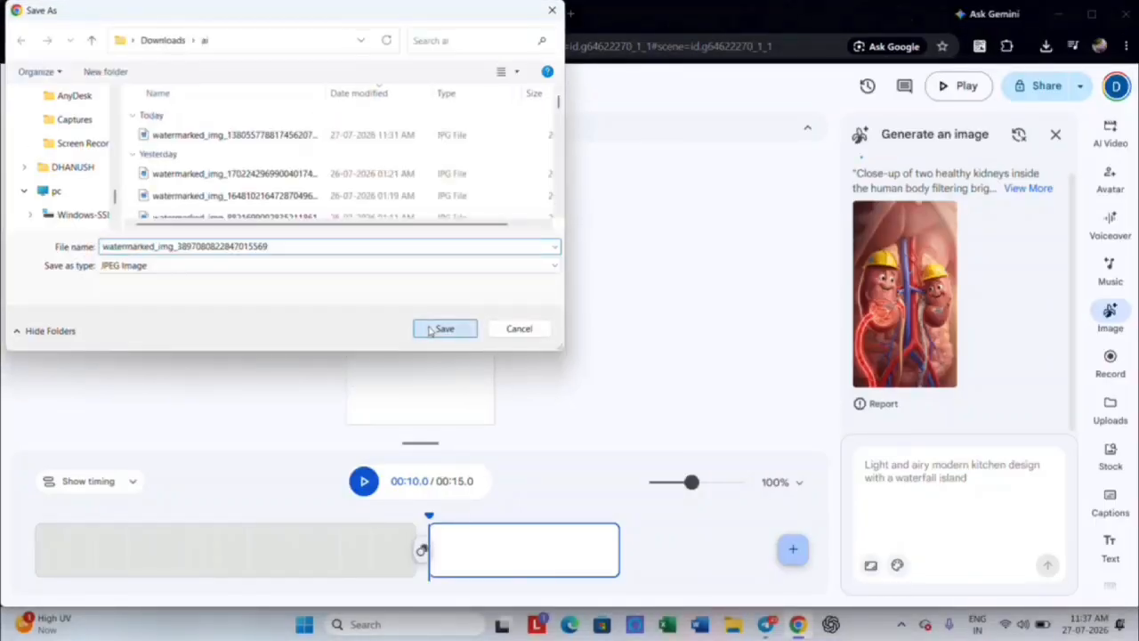
left_click(433, 330)
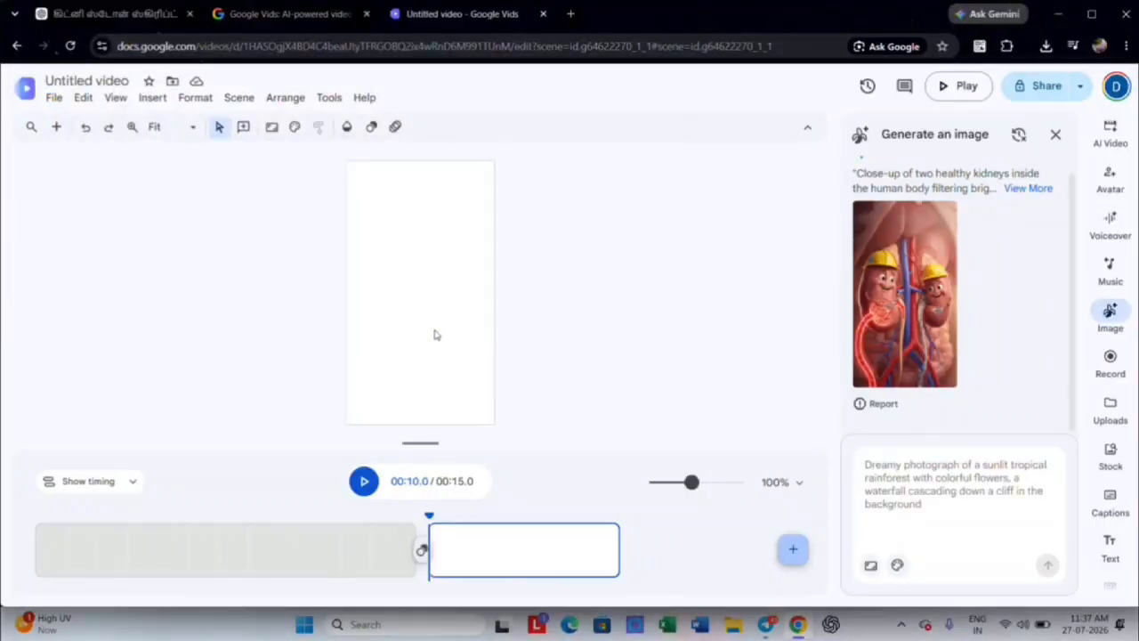
- Clear the previous AI video clip prompt and add the saved two-kidney image as an ingredient for a new clip
left_click(1110, 132)
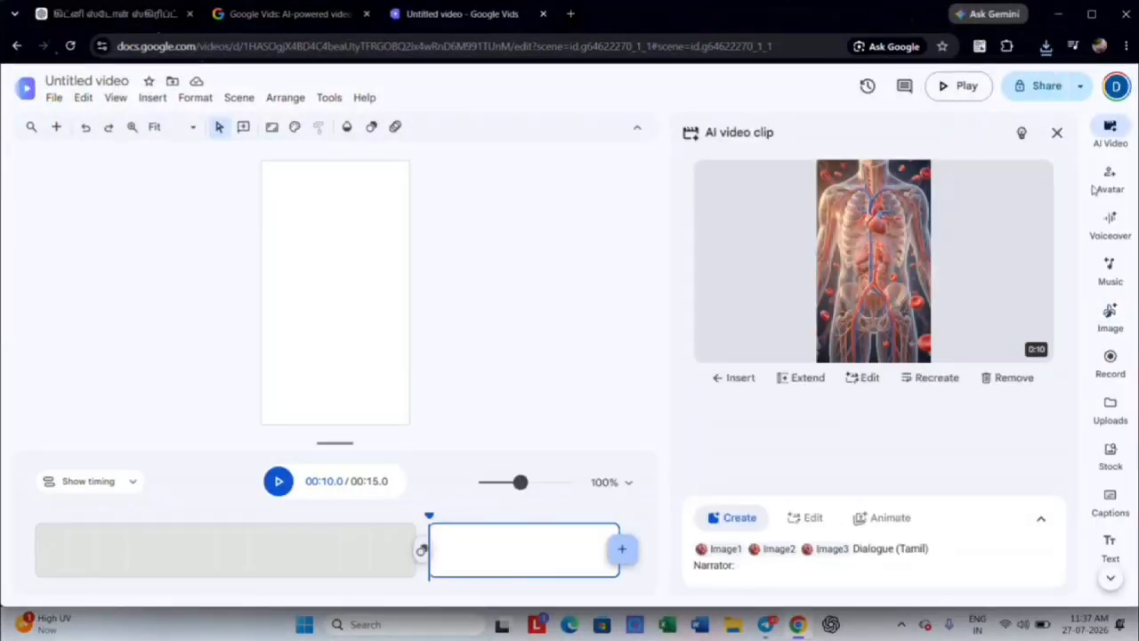
left_click(1040, 519)
left_click(990, 564)
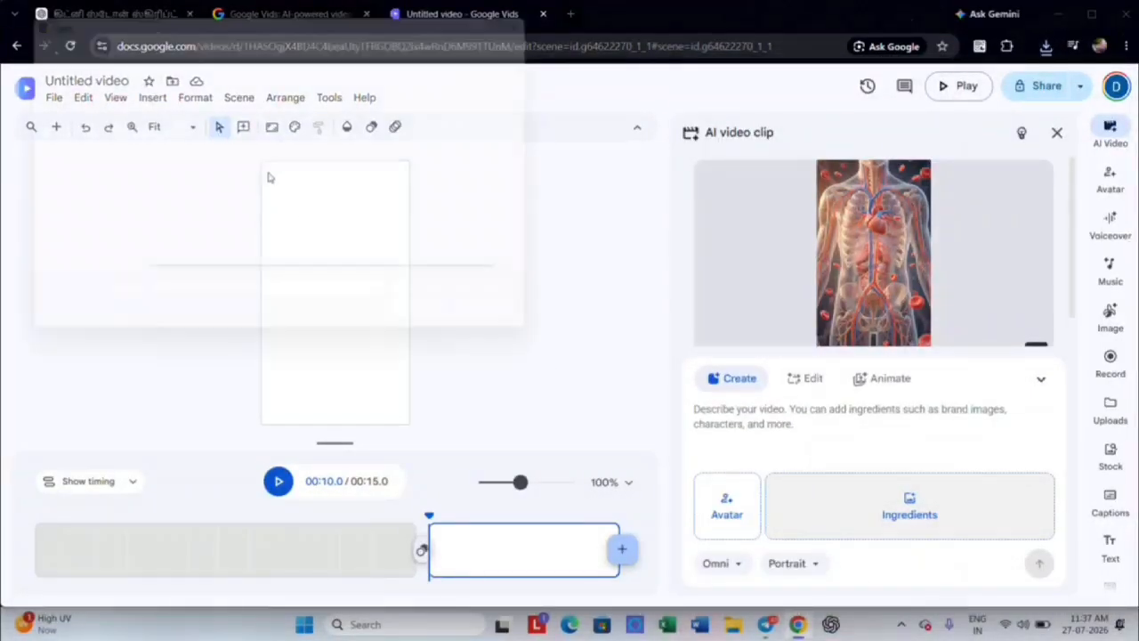
left_click(190, 140)
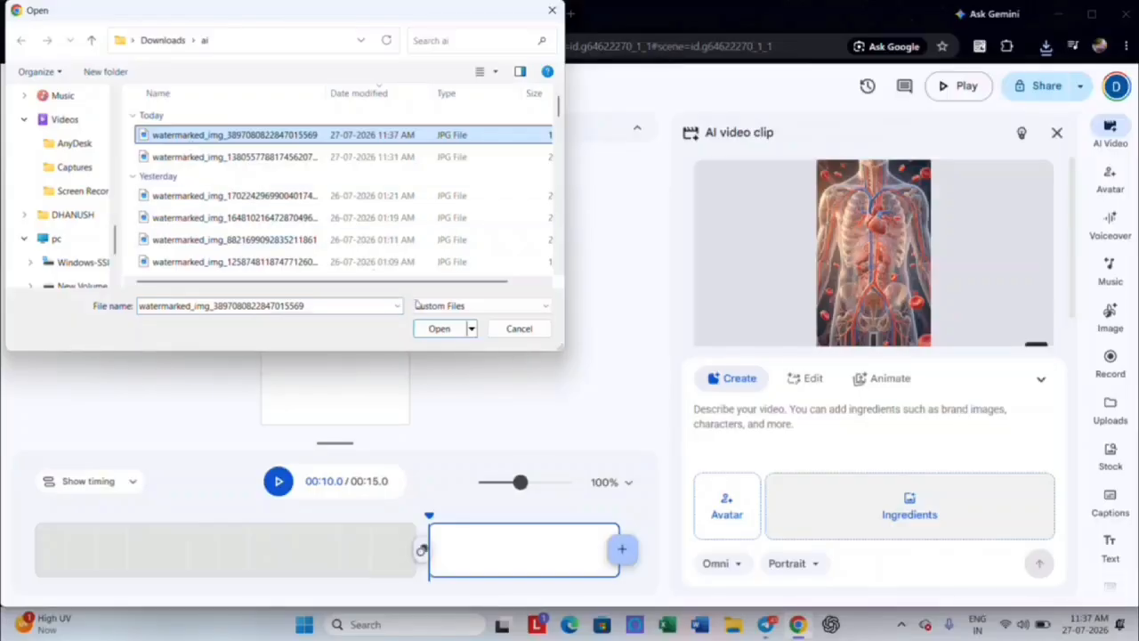
left_click(438, 330)
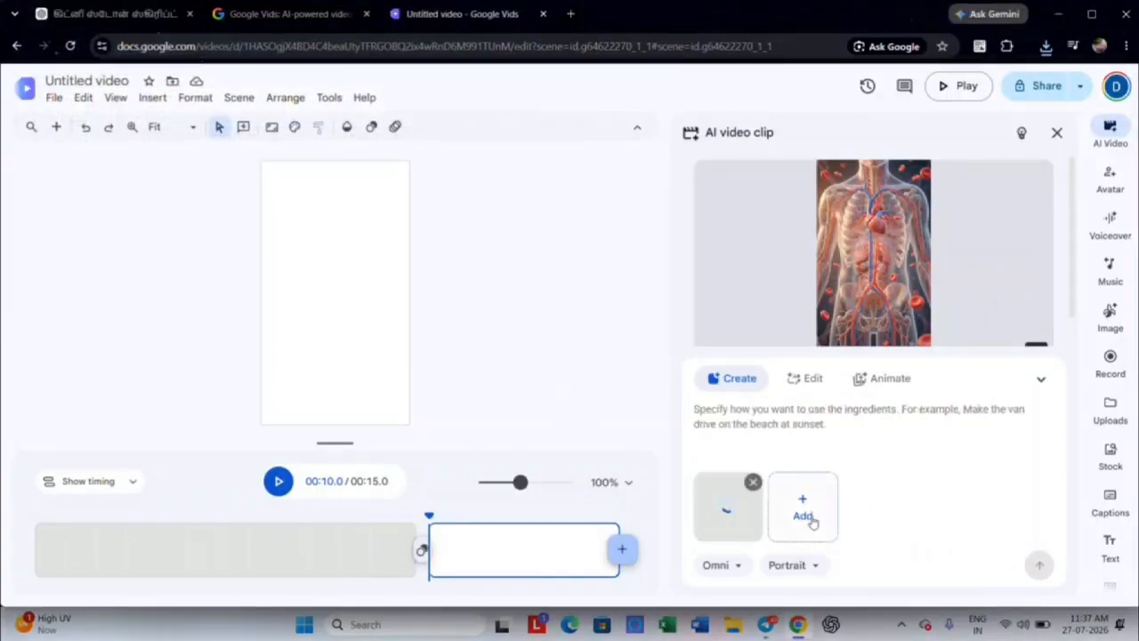
- Add the same saved kidney image two more times as the second and third ingredients of the AI video clip
left_click(803, 512)
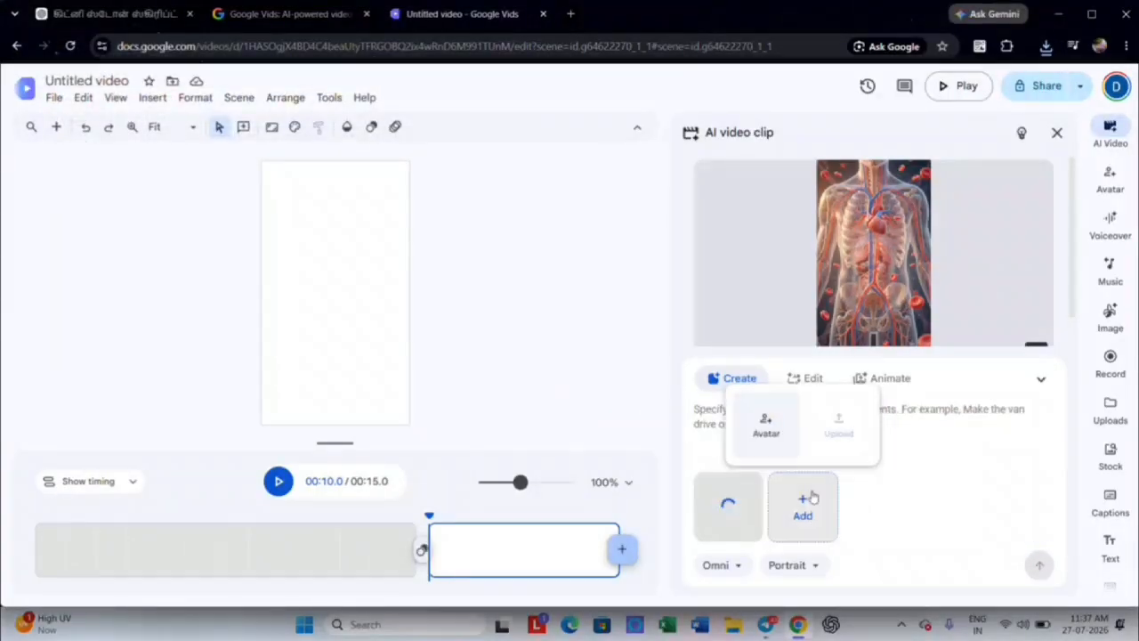
left_click(816, 443)
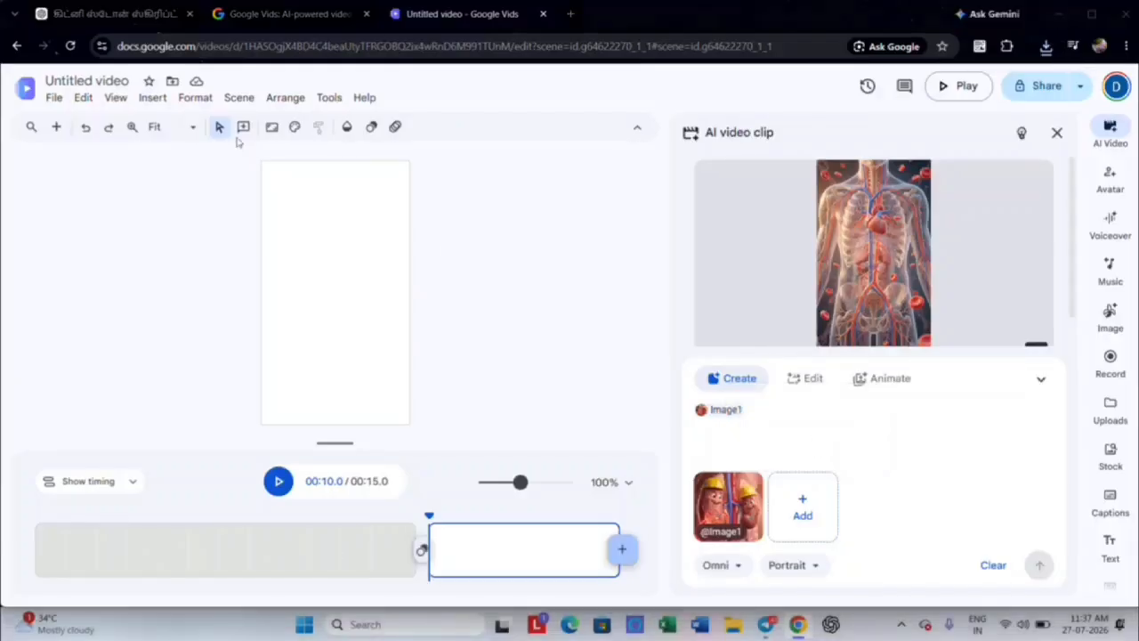
left_click(164, 135)
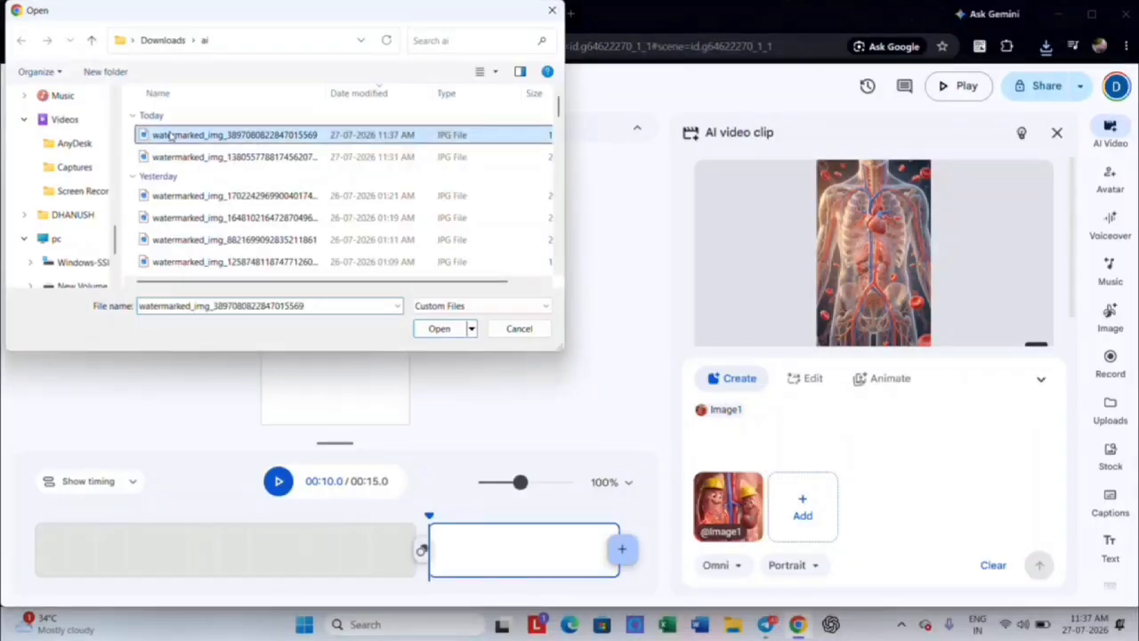
left_click(439, 331)
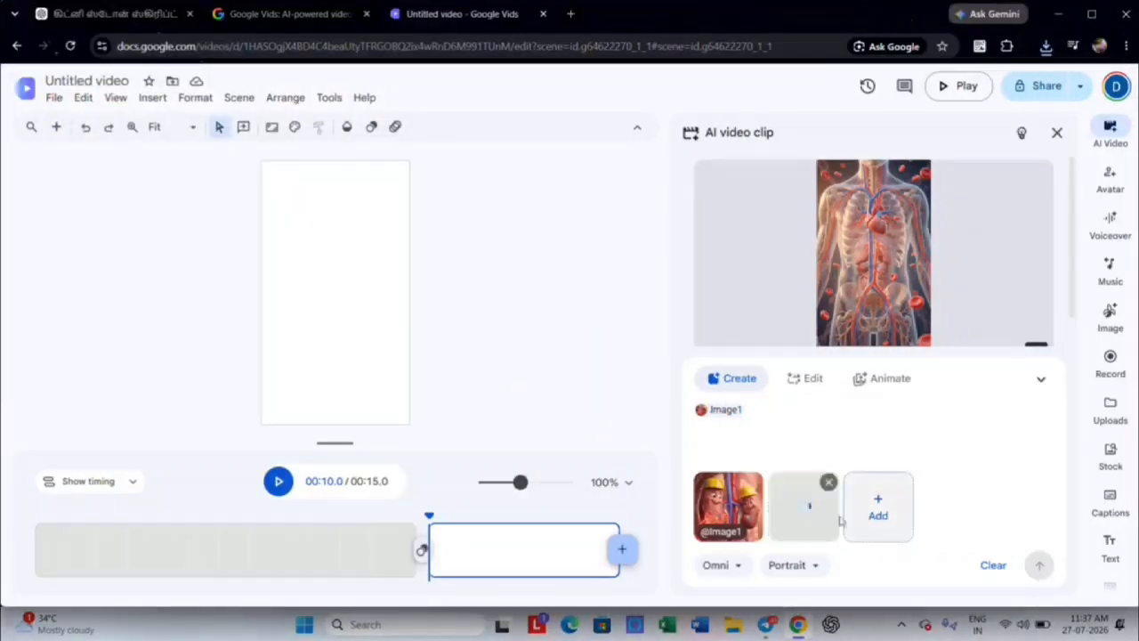
left_click(865, 521)
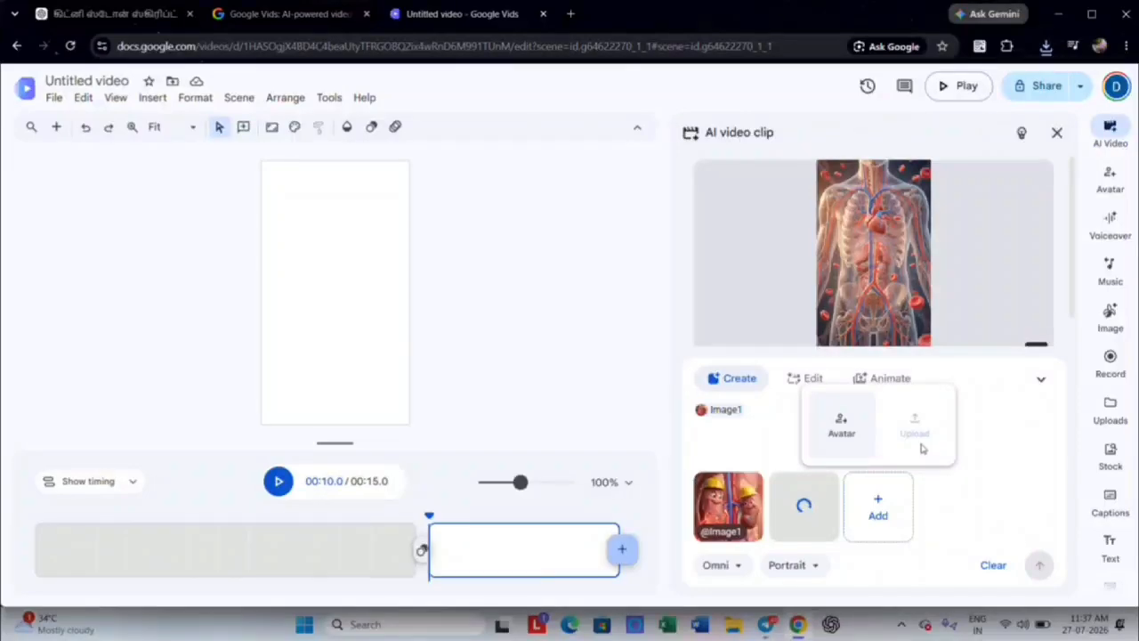
left_click(836, 427)
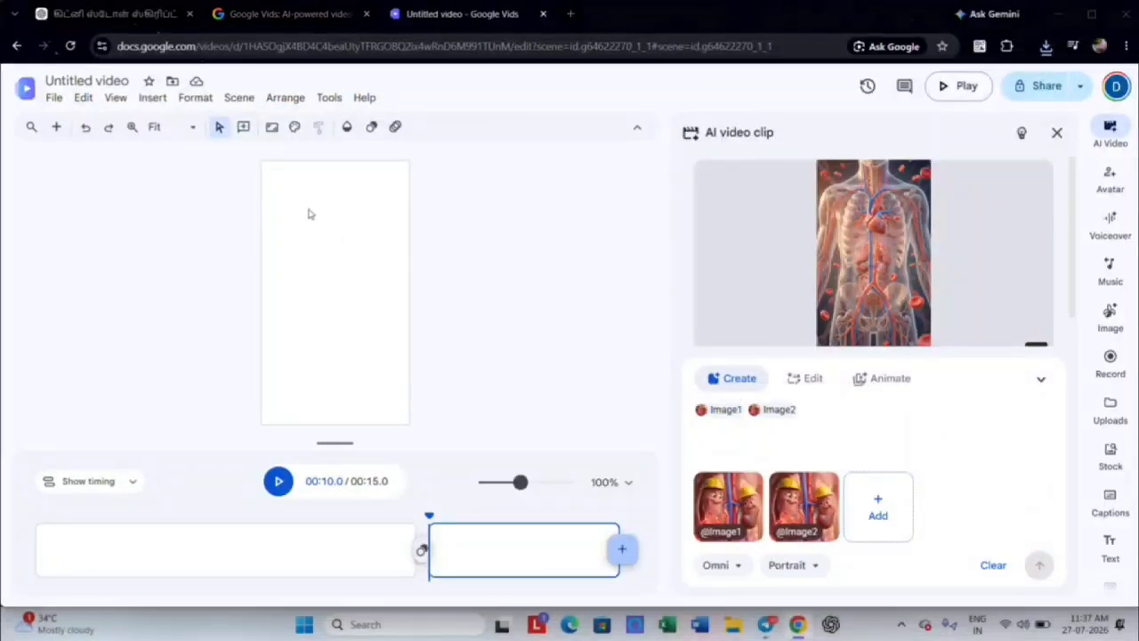
left_click(153, 133)
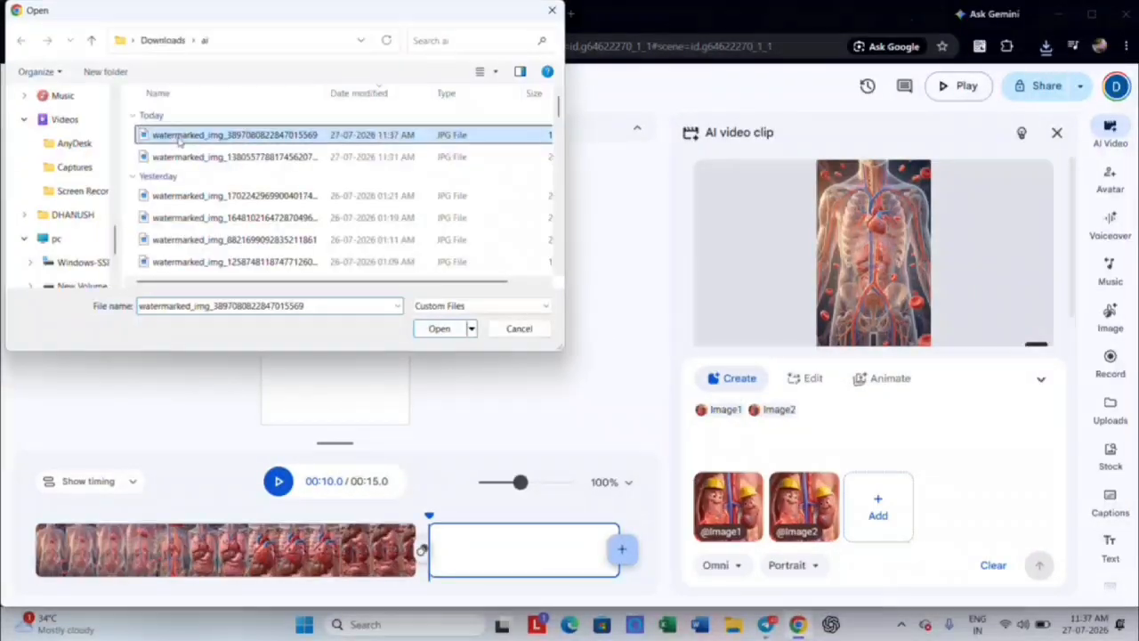
left_click(431, 325)
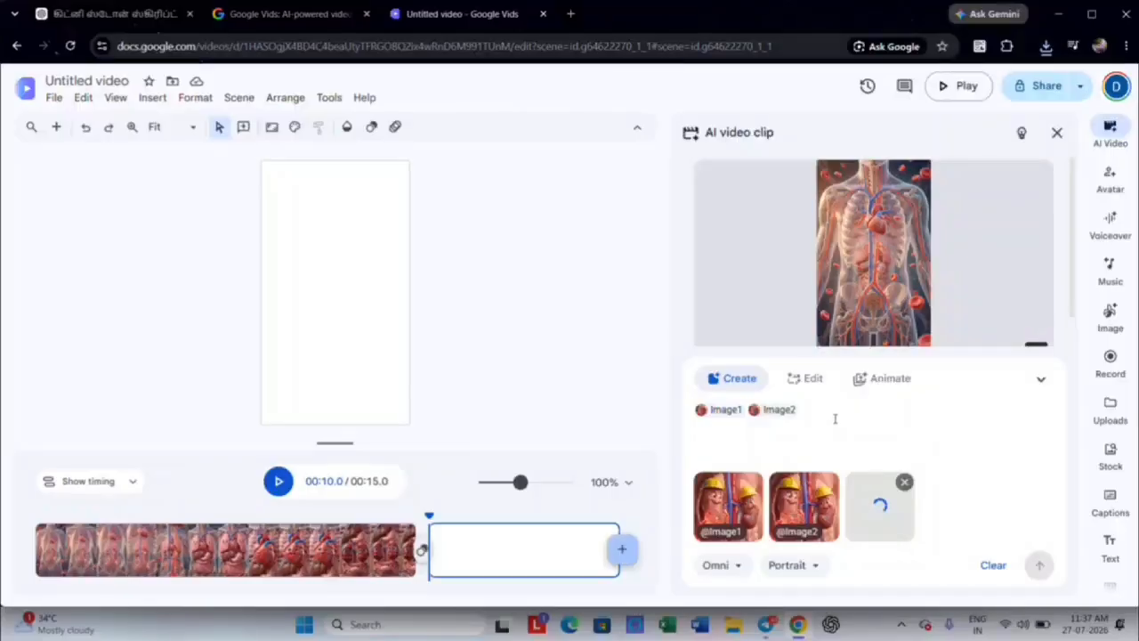
- Paste the copied Scene 2 kidney dialogue and video prompt after the three image references and generate the portrait clip
right_click(835, 419)
left_click(859, 249)
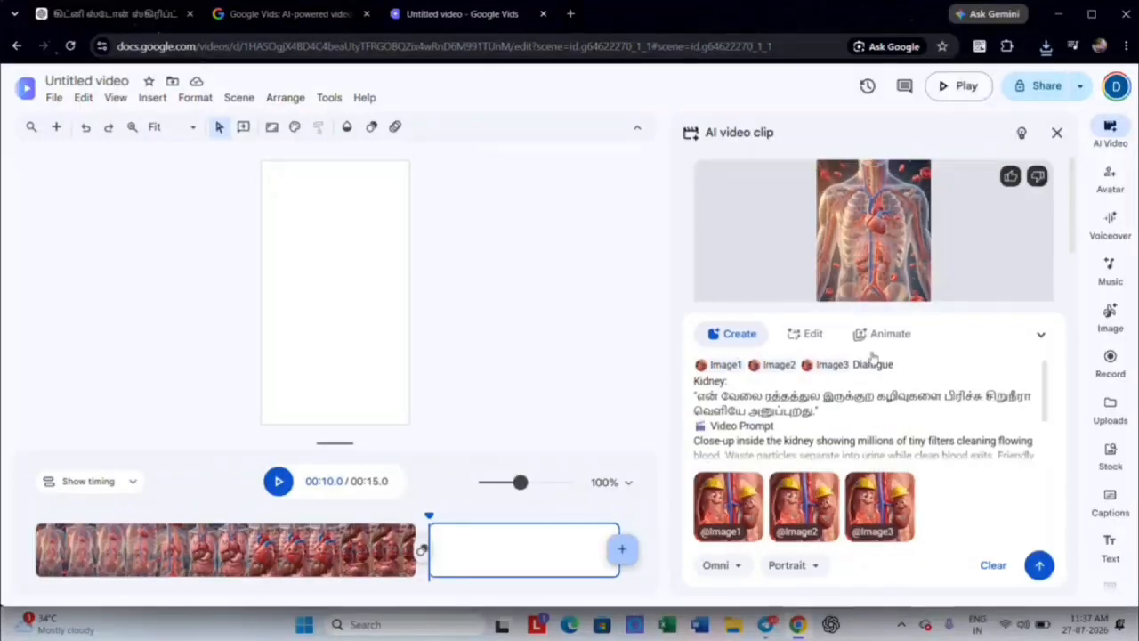
scroll(835, 414, "down", 2)
scroll(834, 418, "up", 2)
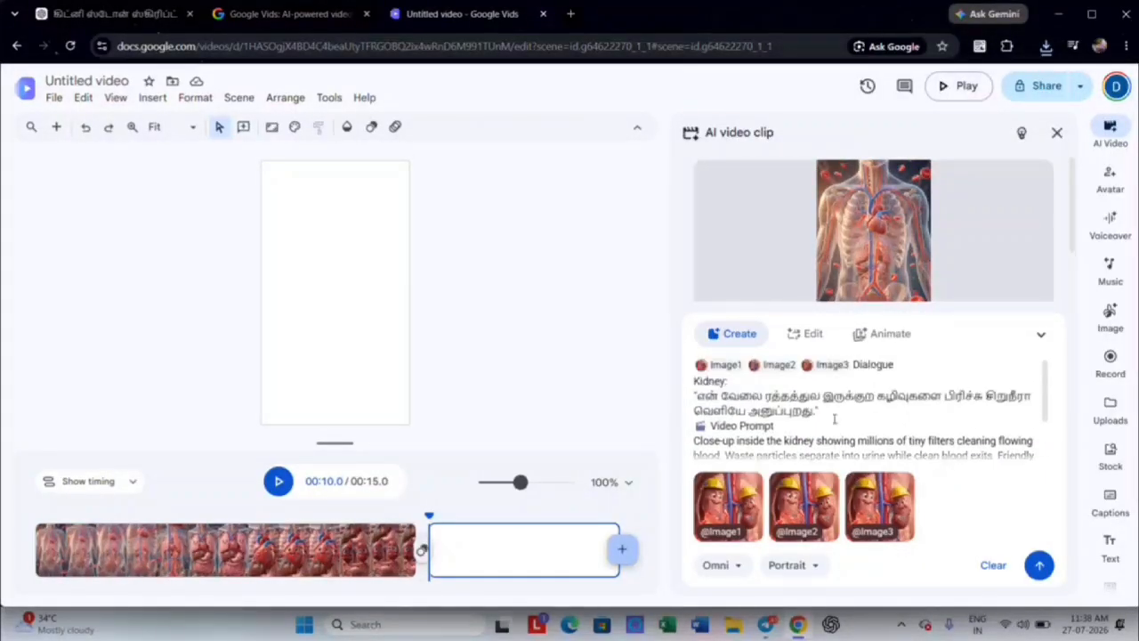
left_click(1041, 569)
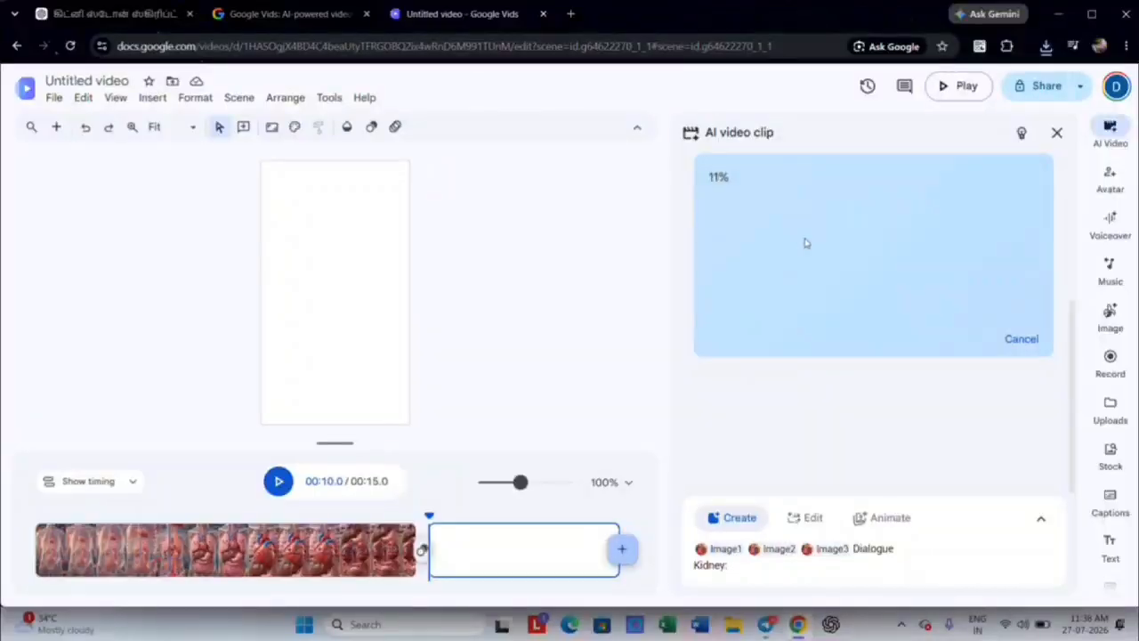
- Switch to ChatGPT and copy the photo prompt of Scene 3 – Water Shortage
left_click(147, 12)
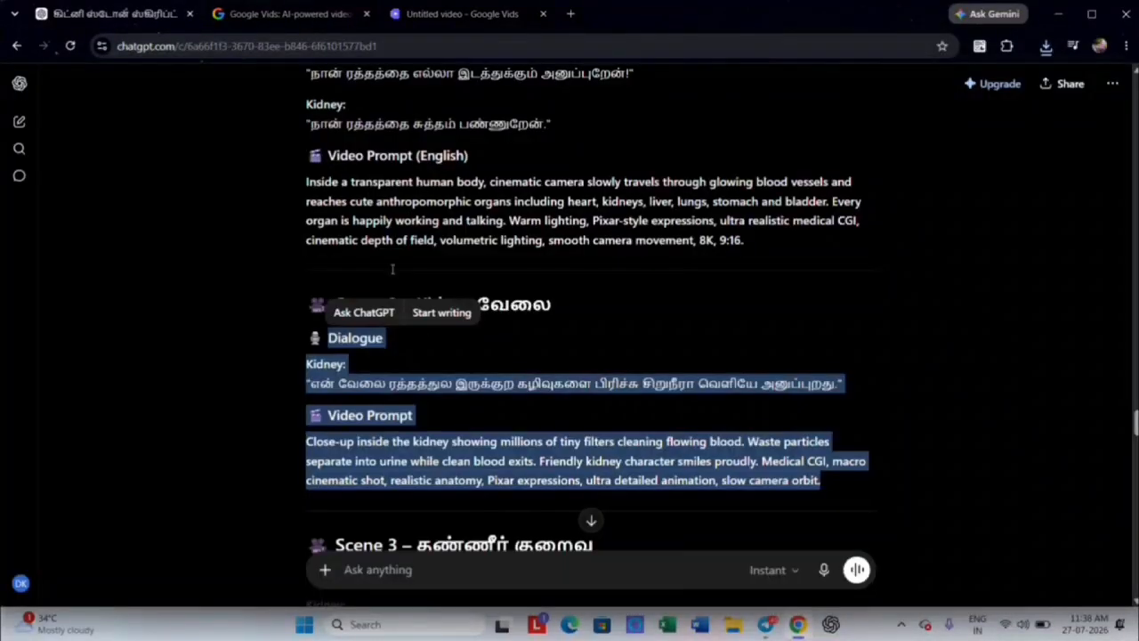
left_click(733, 367)
scroll(737, 348, "up", 15)
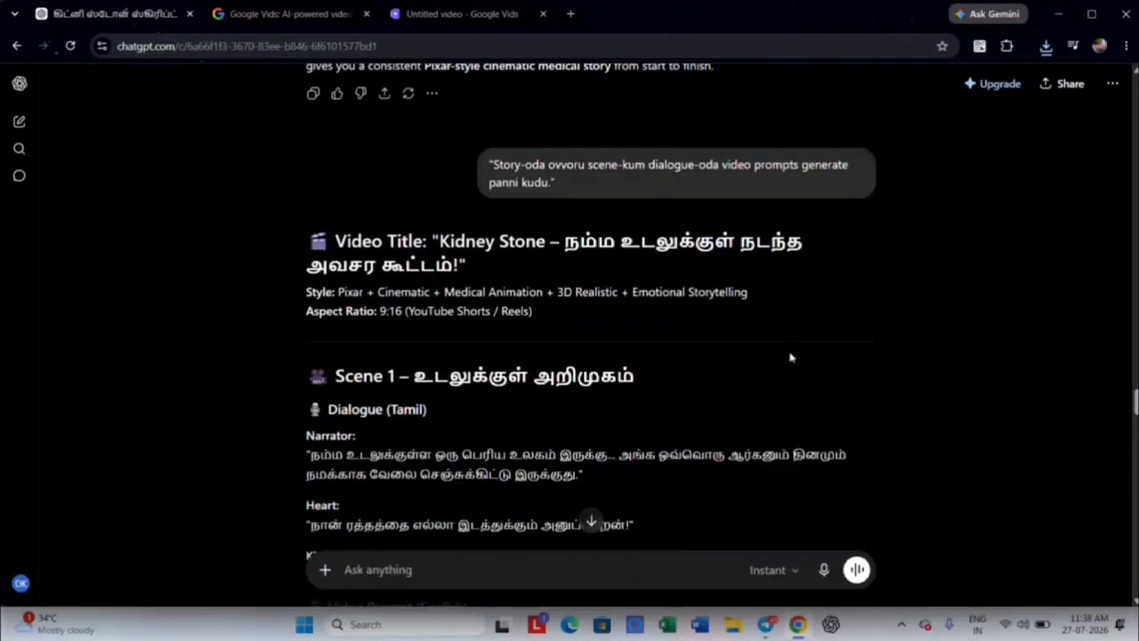
scroll(791, 349, "up", 20)
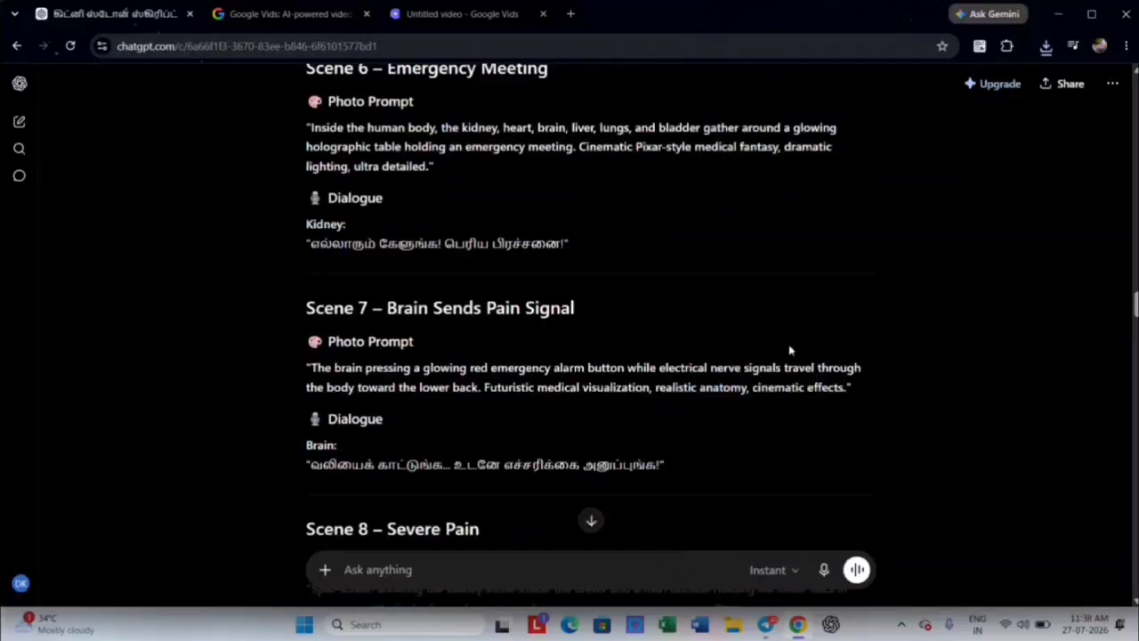
scroll(790, 350, "up", 7)
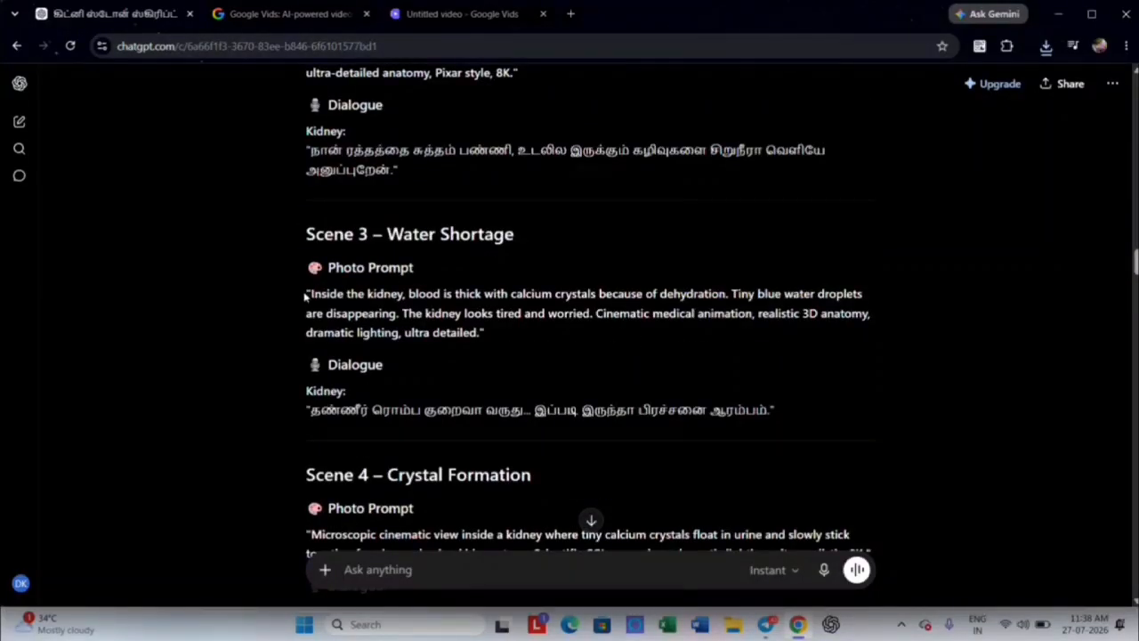
left_click_drag(363, 299, 502, 333)
right_click(503, 333)
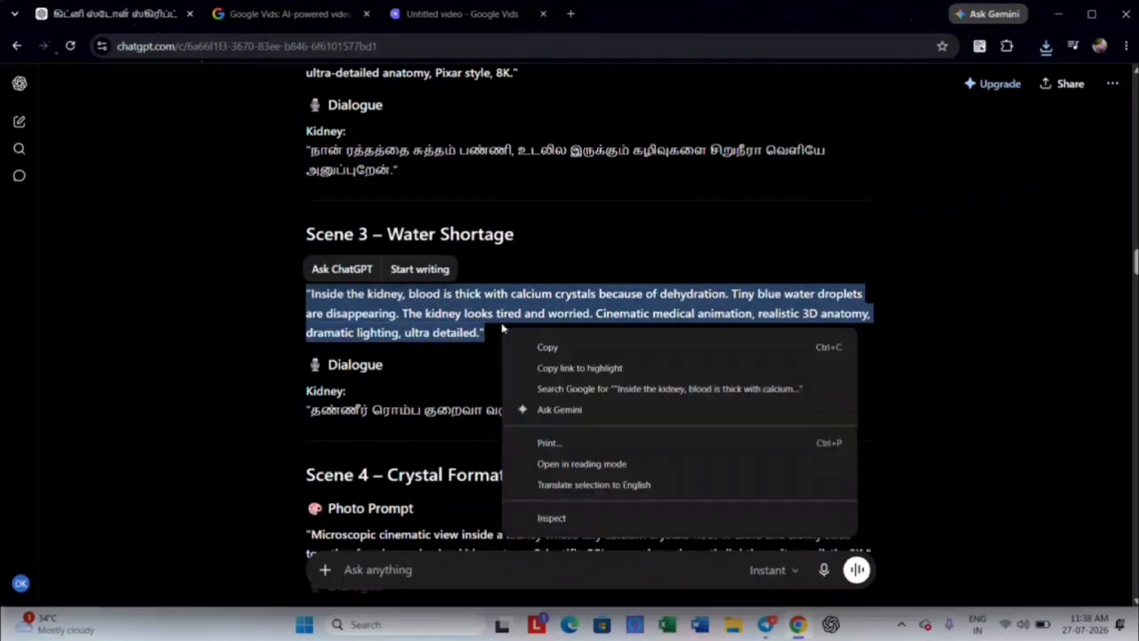
left_click(547, 343)
left_click(622, 257)
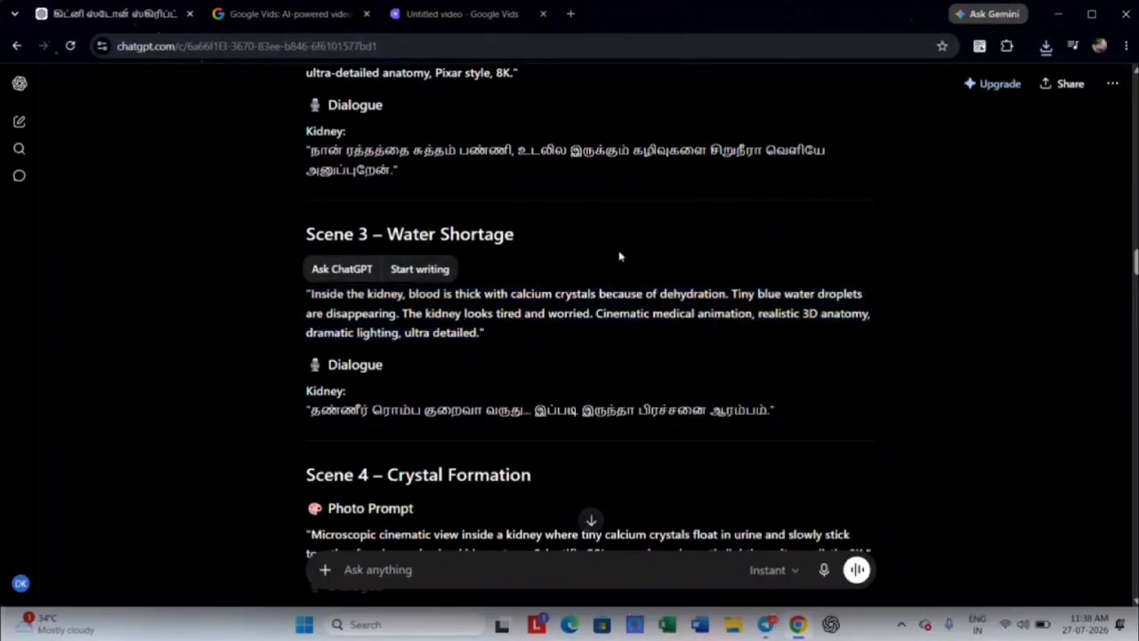
- Back in Google Vids, generate an image from the copied Scene 3 photo prompt with the Portrait 9:16 aspect ratio
left_click(436, 14)
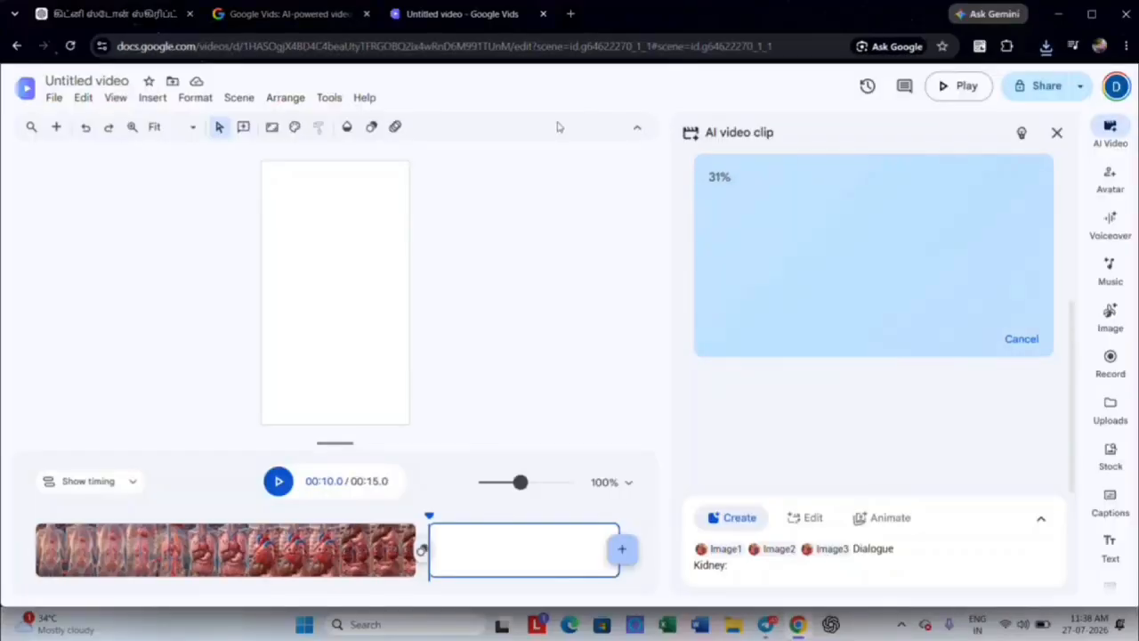
left_click(1110, 318)
right_click(893, 486)
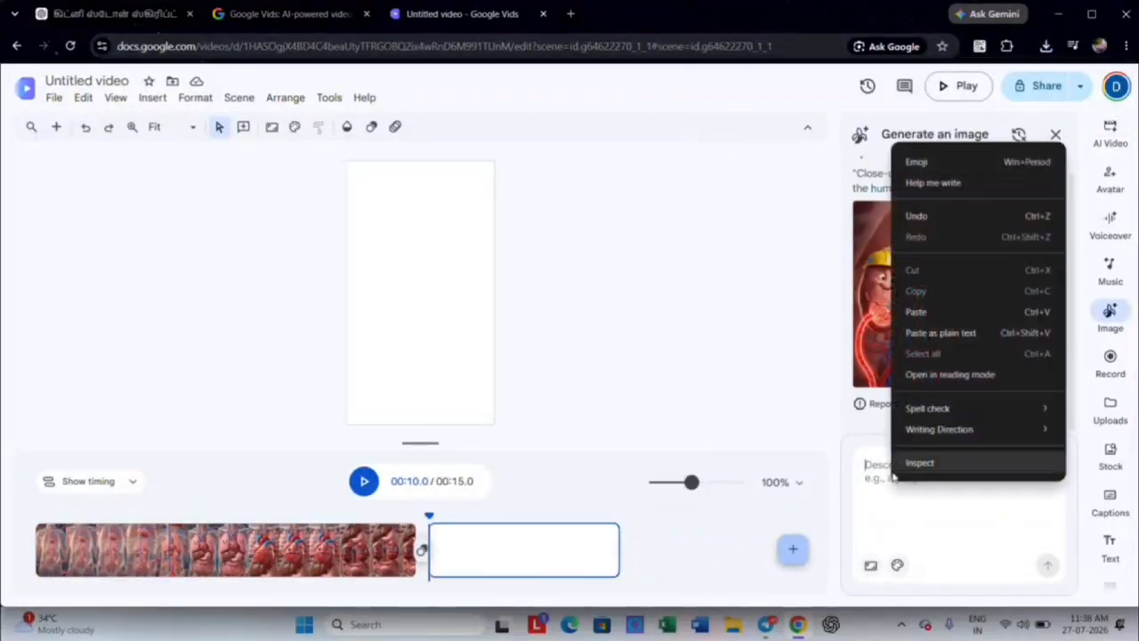
left_click(890, 311)
left_click(870, 565)
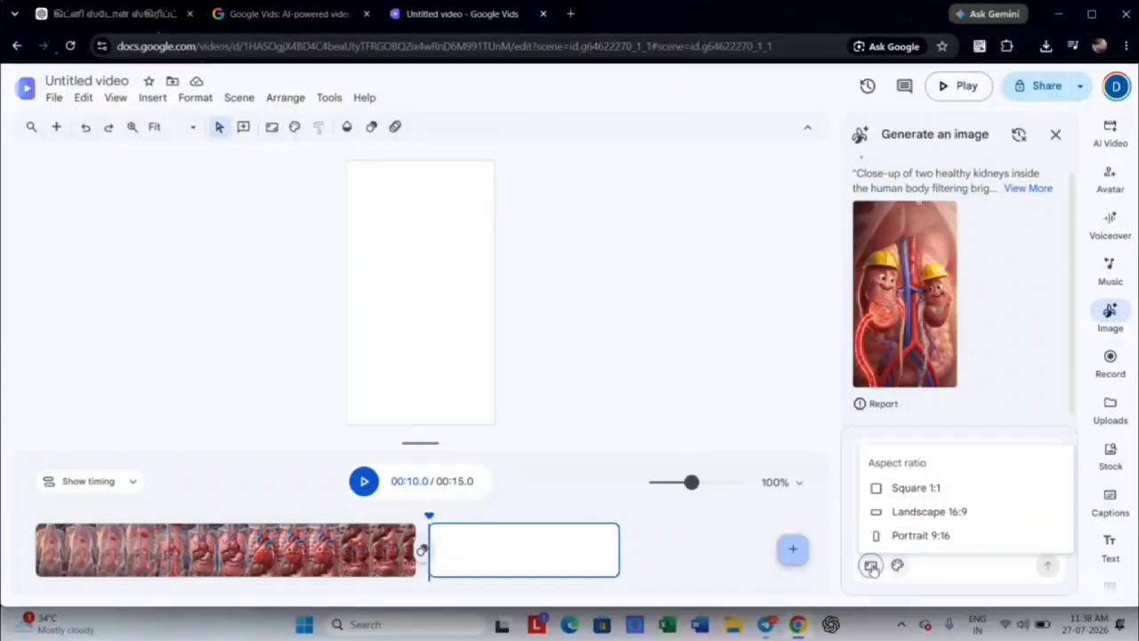
left_click(891, 536)
left_click(1048, 566)
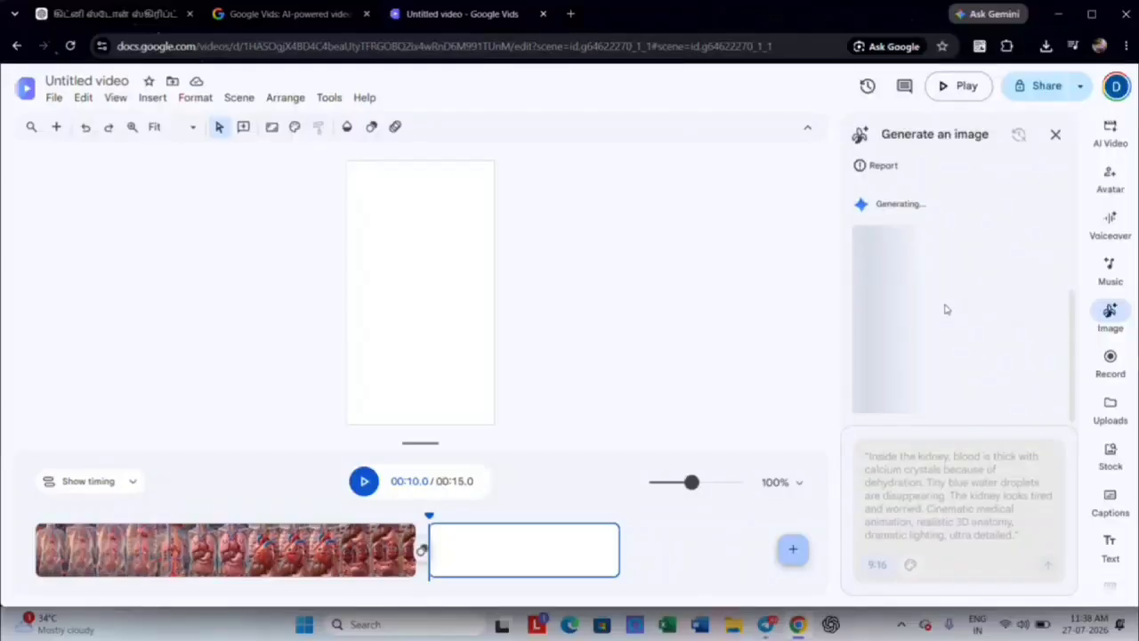
- Insert the generated kidney clip into the second scene and play the video from near the end of the first scene
left_click(1123, 138)
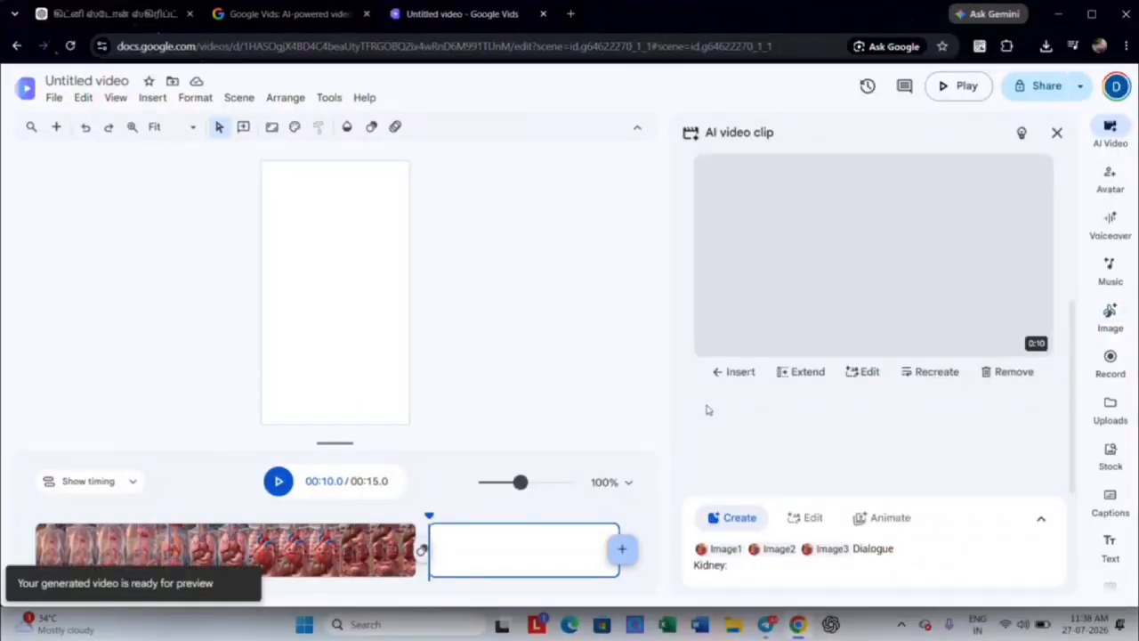
left_click(738, 372)
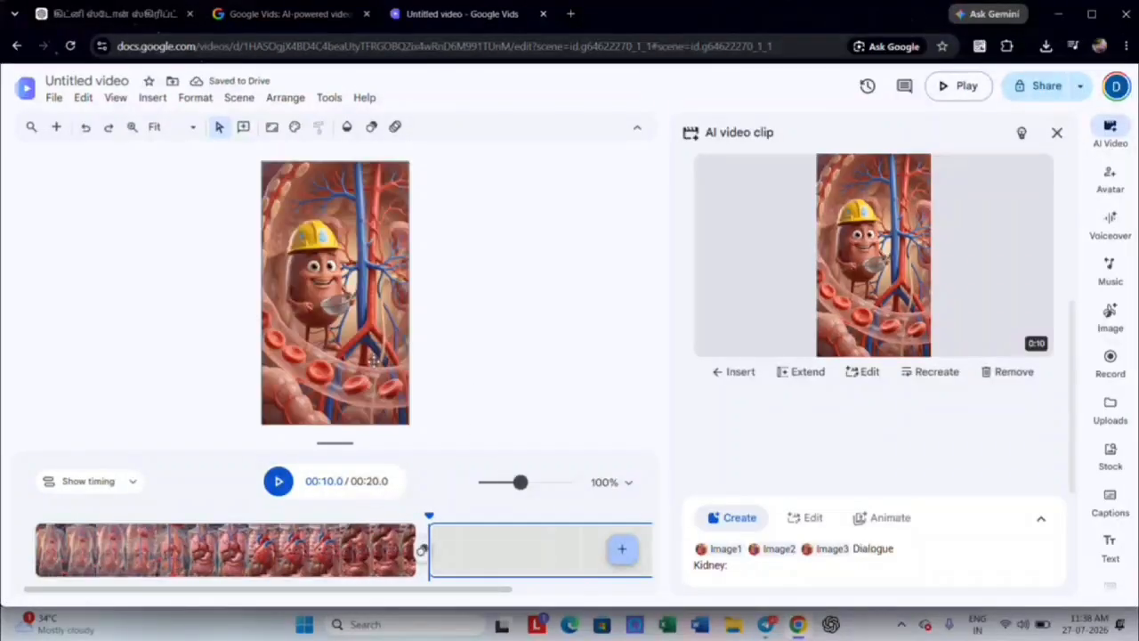
left_click(348, 525)
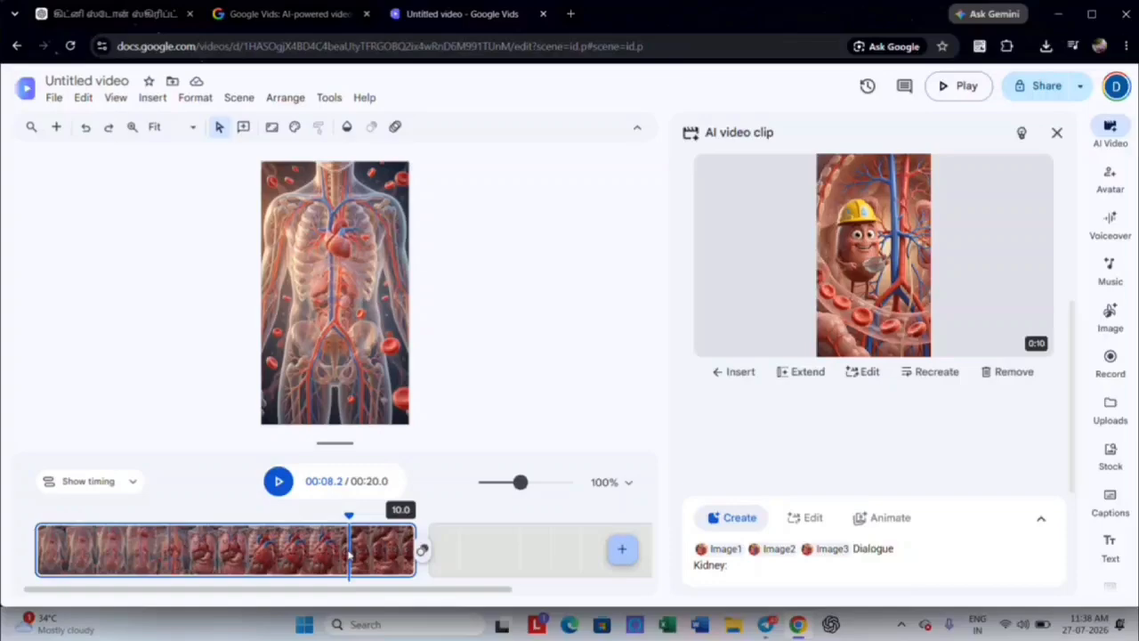
left_click(278, 481)
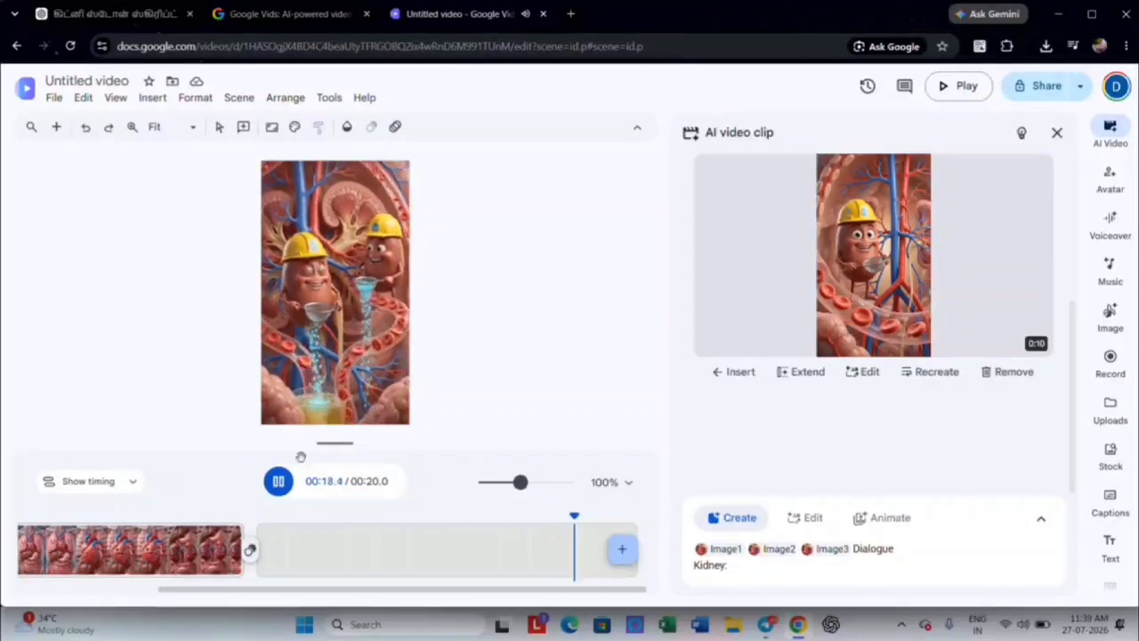
left_click(278, 481)
- Add a Dissolve transition between the first and second scenes and play the video across it
scroll(274, 549, "up", 2)
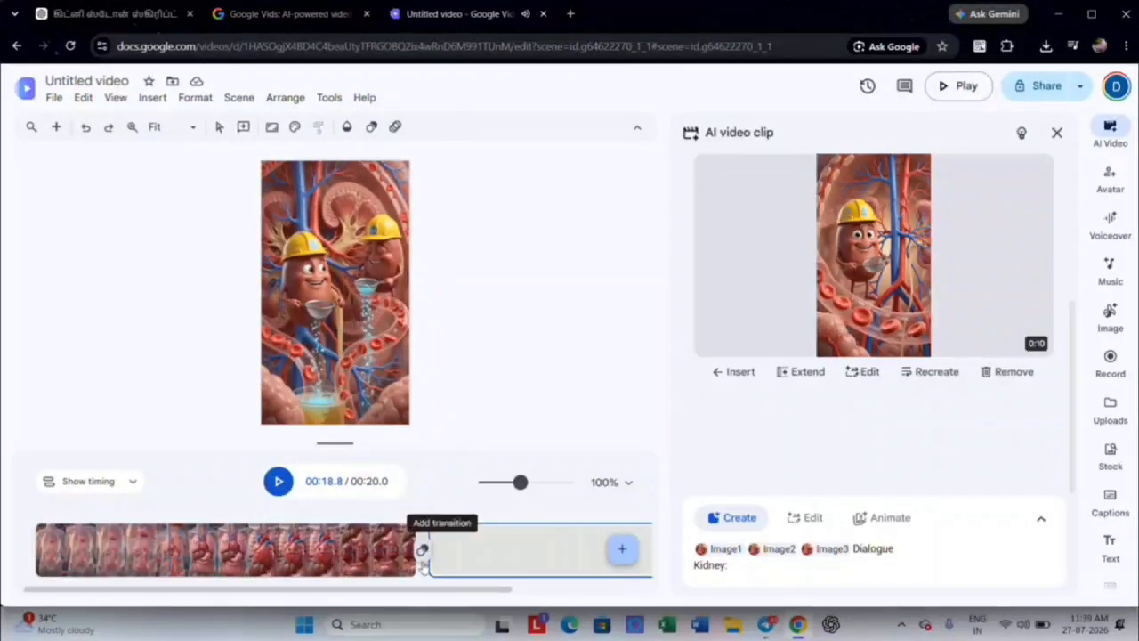
left_click(422, 549)
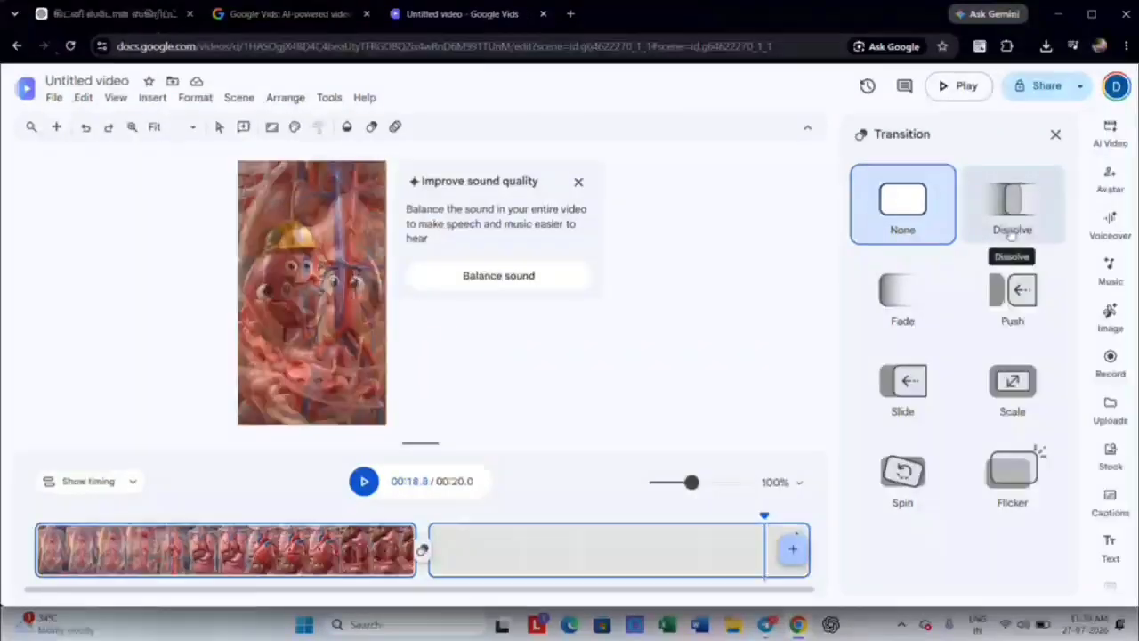
left_click(1012, 214)
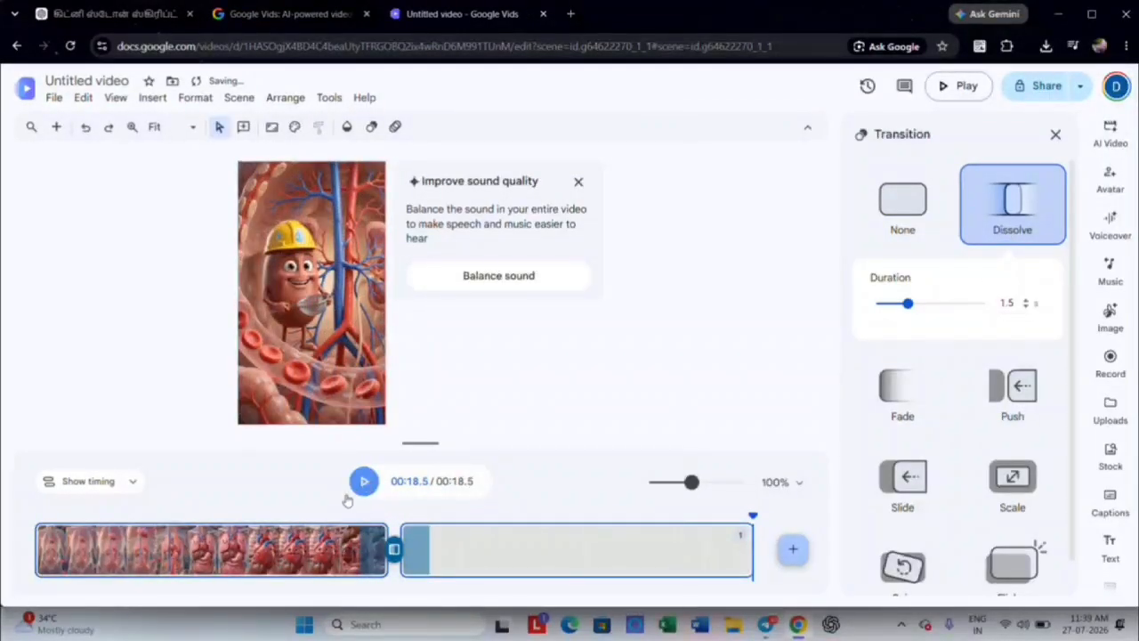
left_click(347, 547)
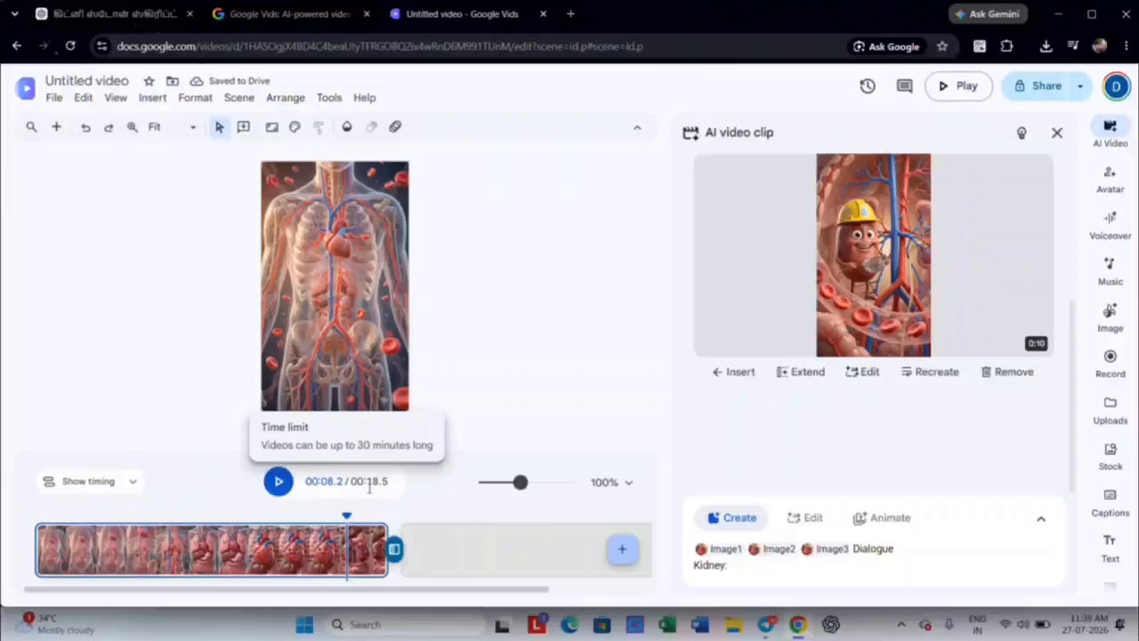
left_click(279, 482)
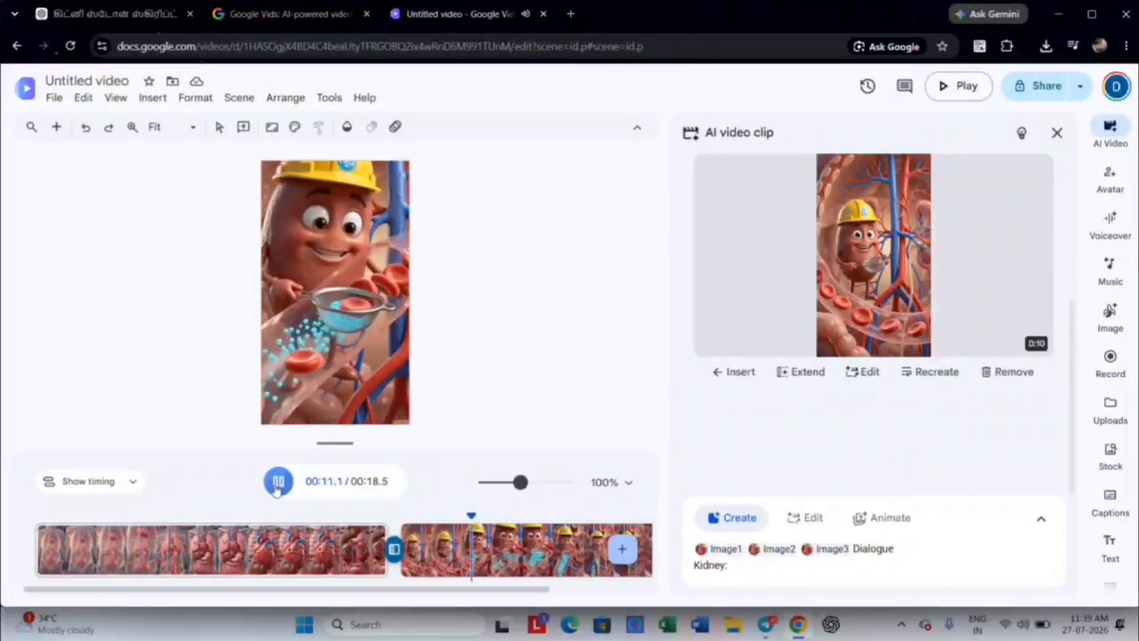
left_click(277, 488)
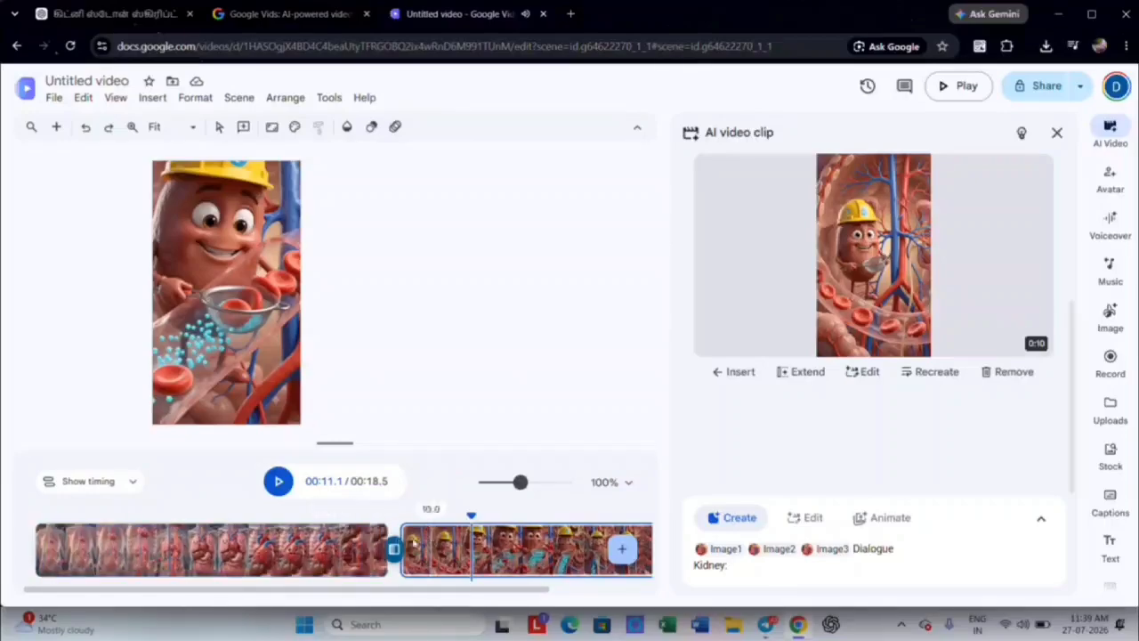
- Set the transition between the first two scenes to None and dismiss the sound quality suggestion
left_click(392, 550)
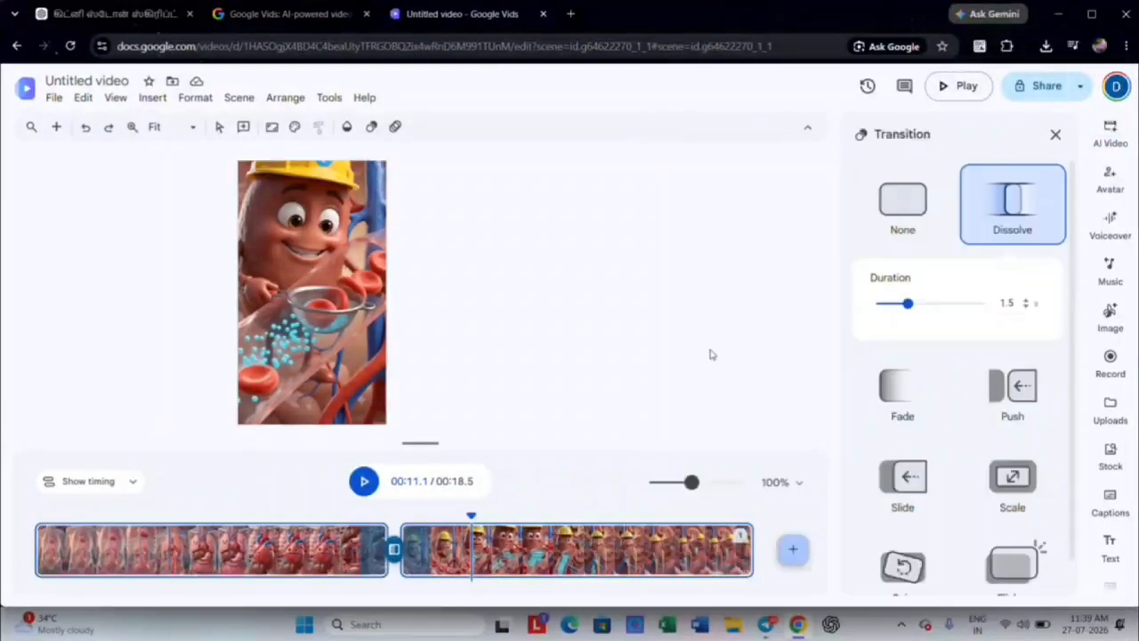
left_click(902, 227)
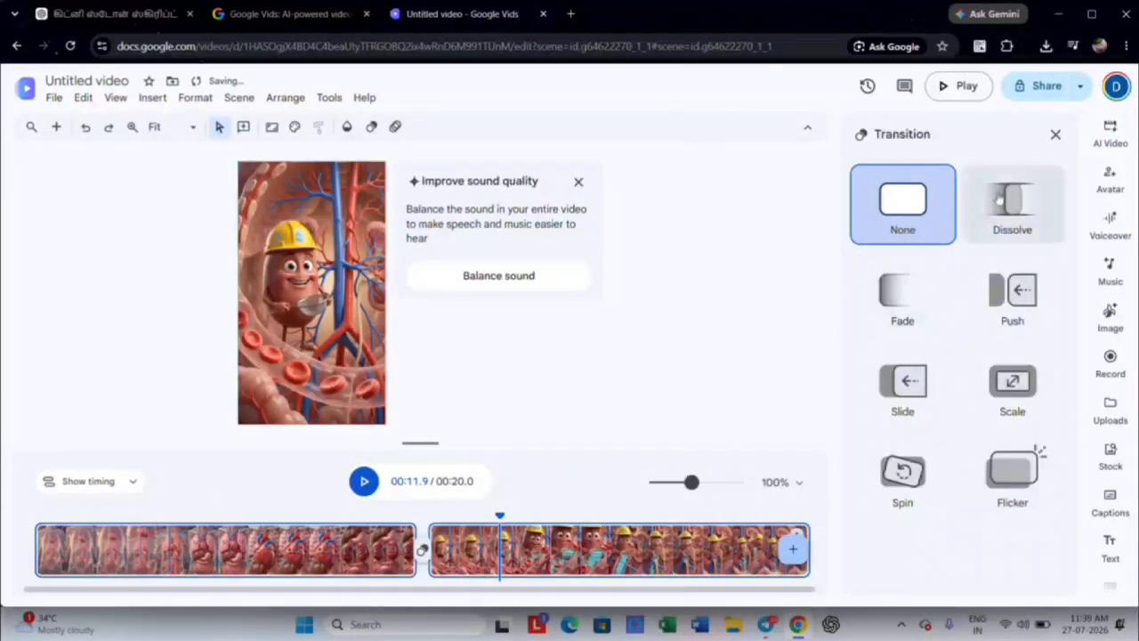
left_click(1056, 137)
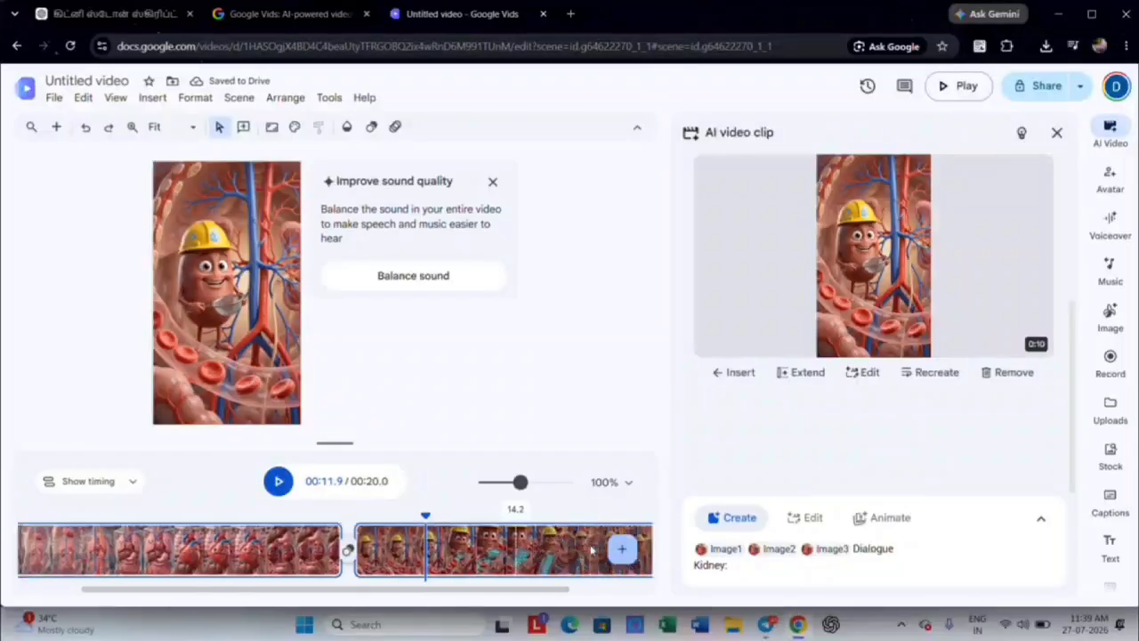
left_click(493, 182)
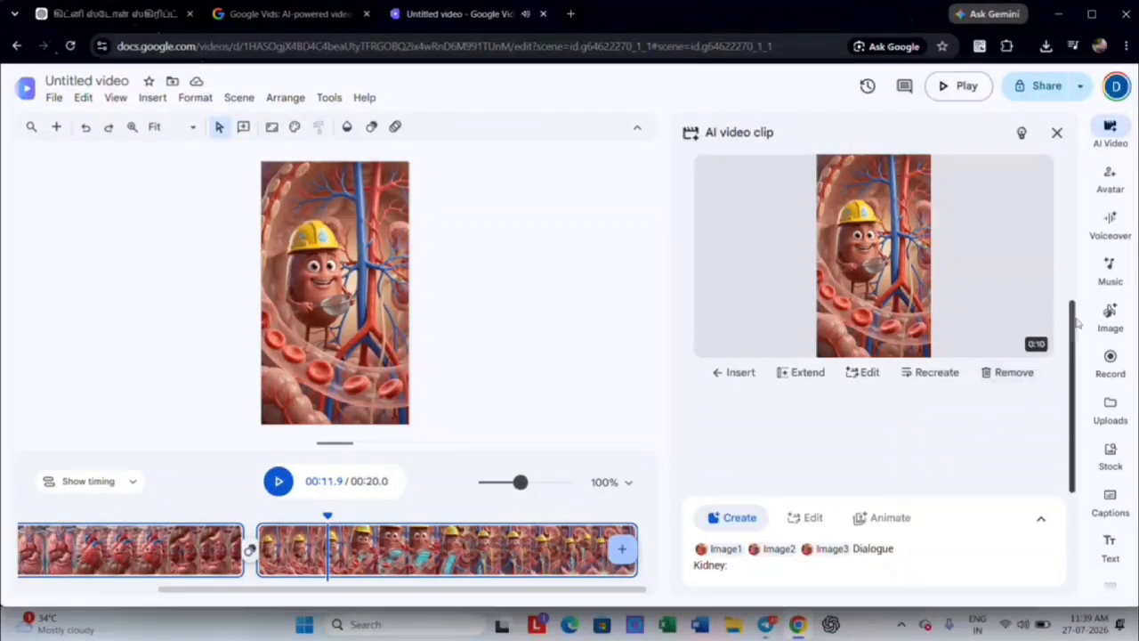
- Save the generated Scene 3 image of the tired kidney to the computer as a JPEG
left_click(1111, 320)
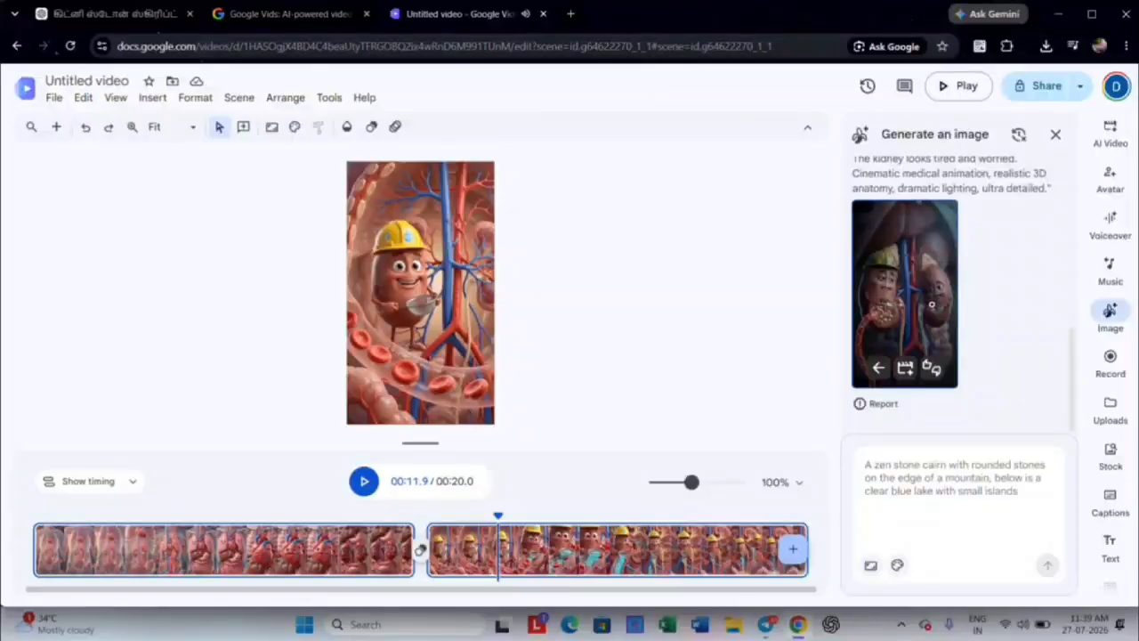
right_click(909, 292)
left_click(946, 335)
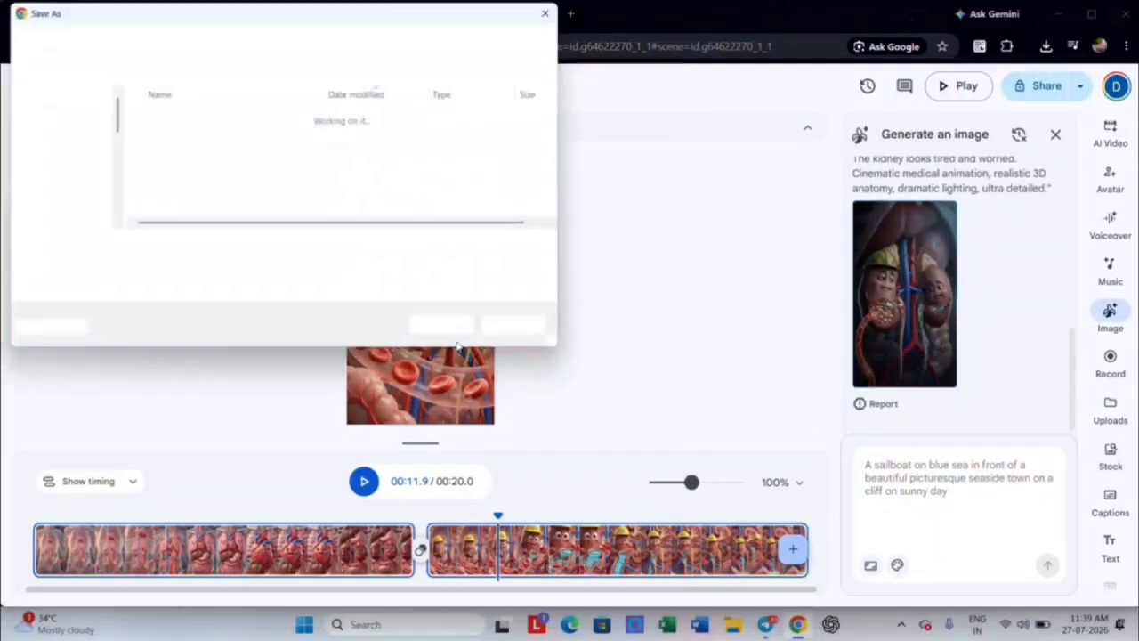
left_click(458, 332)
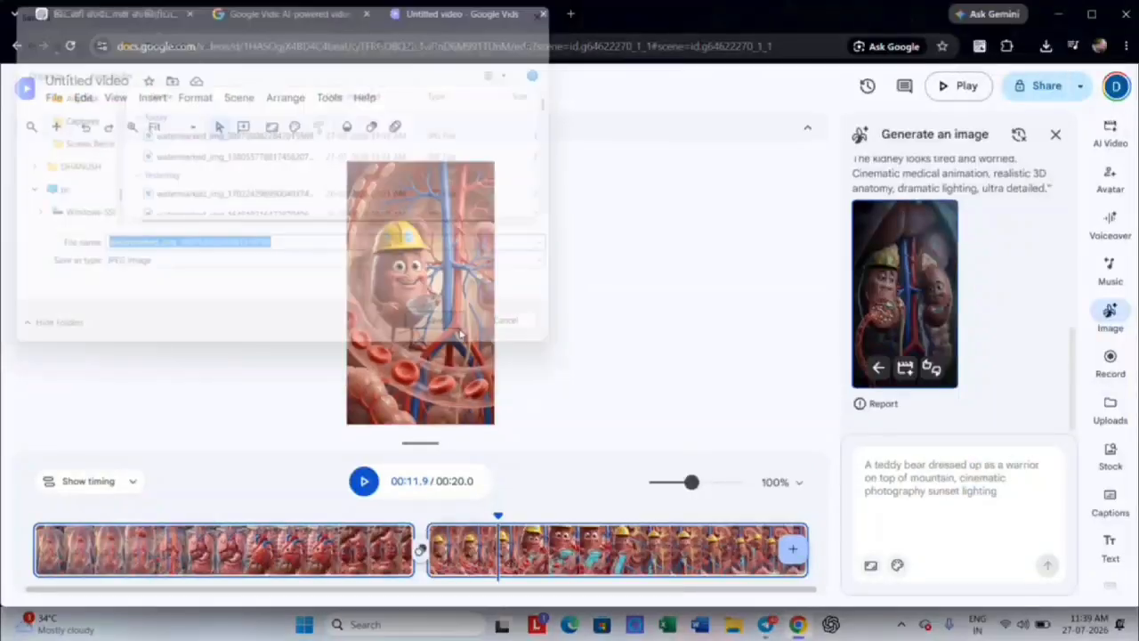
left_click(1121, 144)
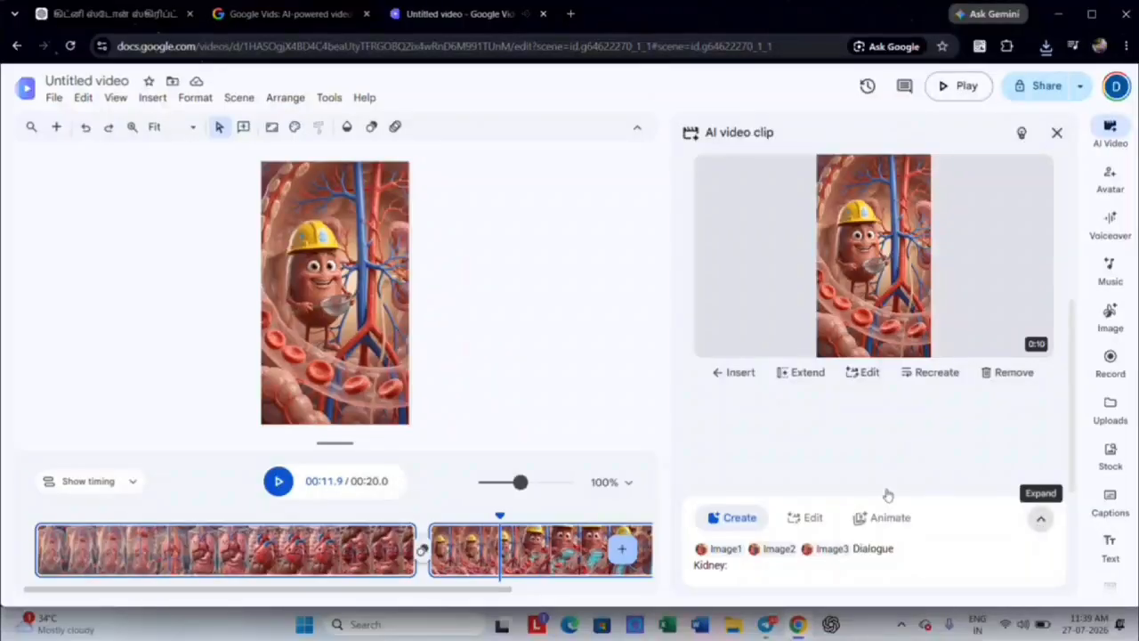
left_click(1040, 518)
left_click(990, 564)
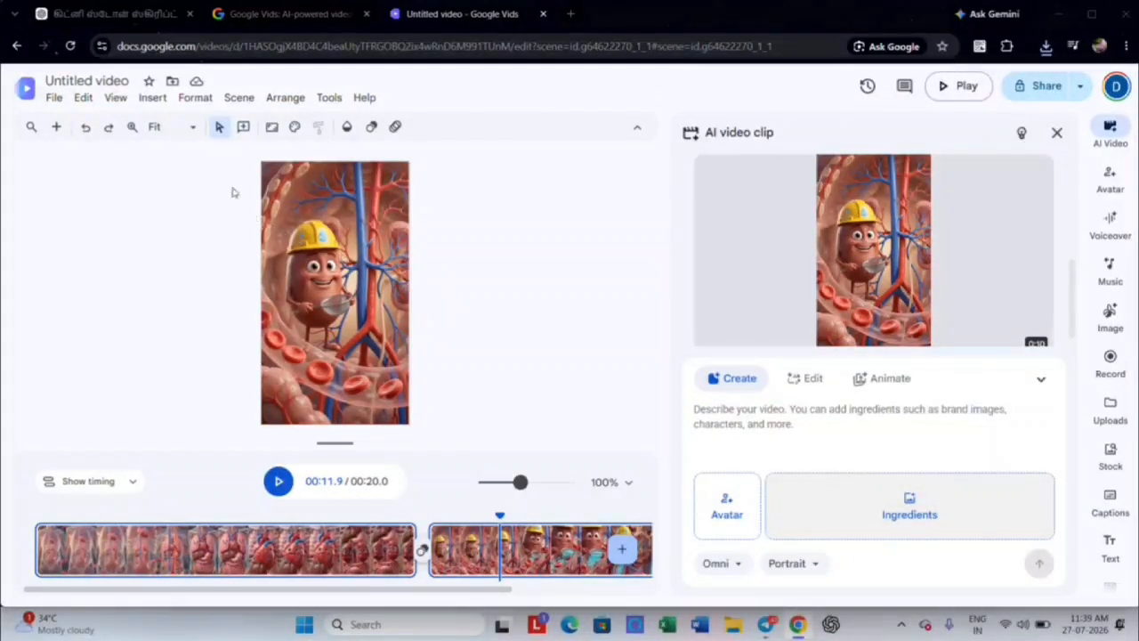
left_click(191, 134)
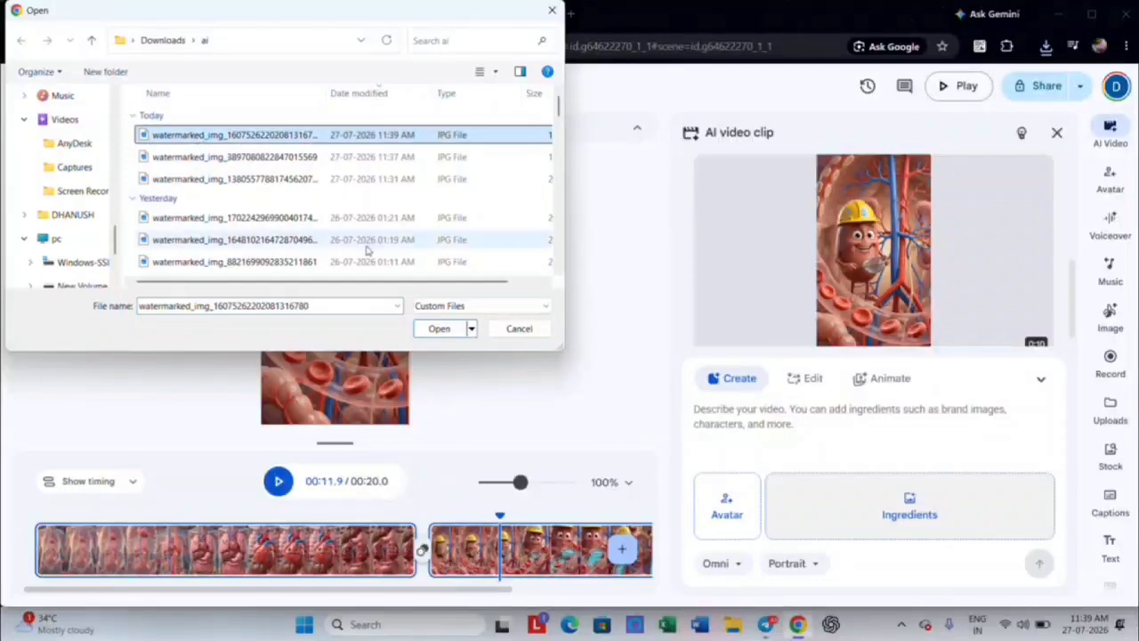
left_click(429, 329)
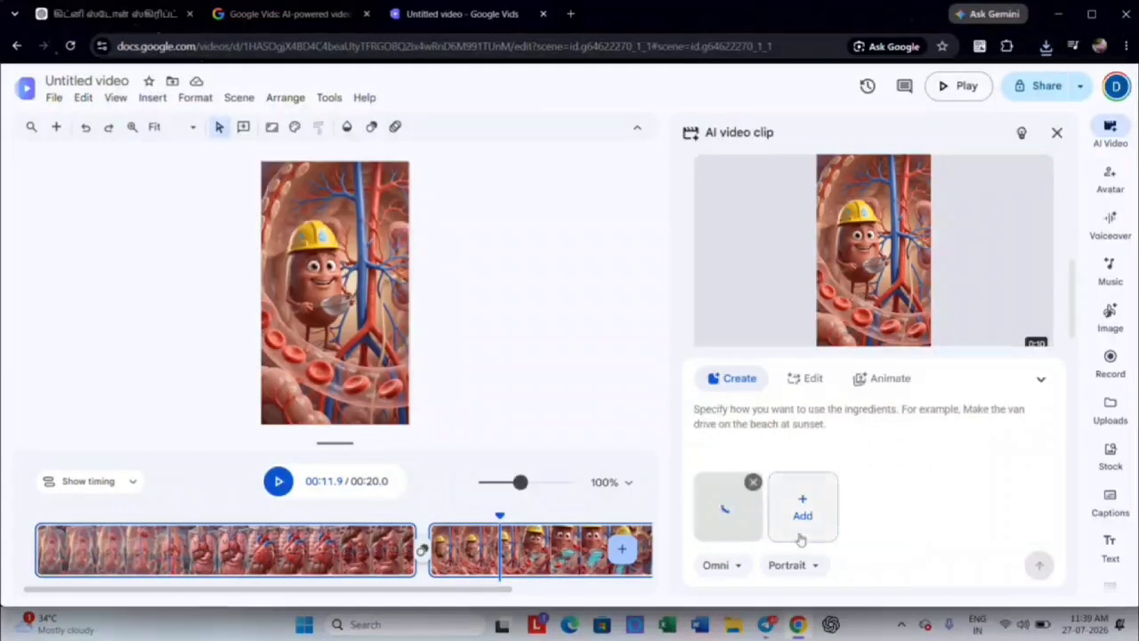
- Upload the same Scene 3 image two more times as the second and third ingredients
left_click(801, 527)
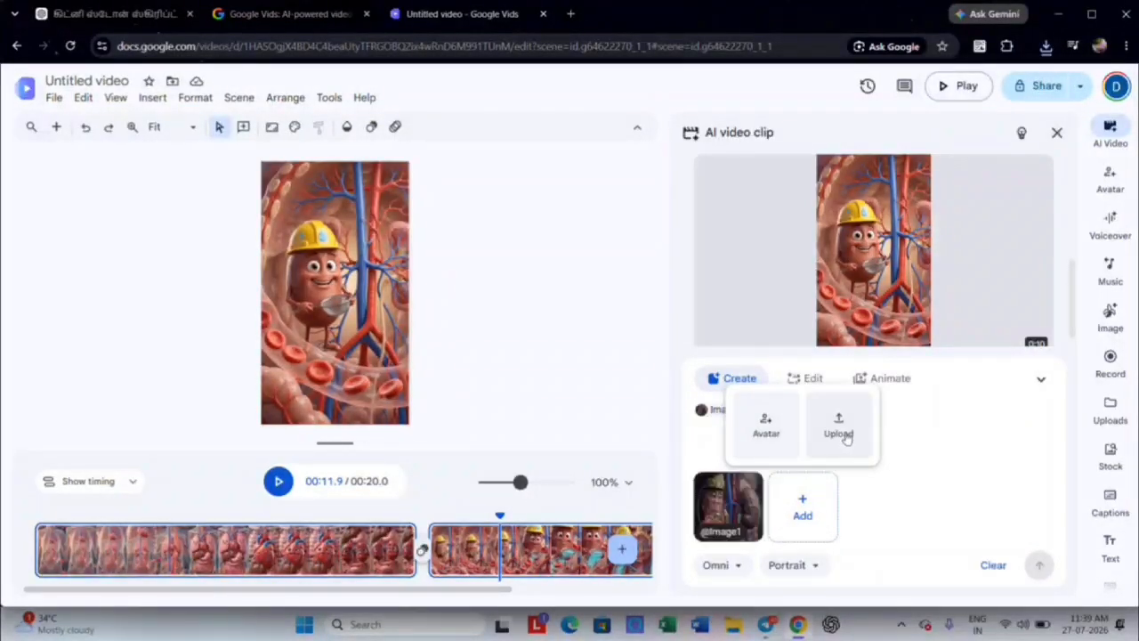
left_click(841, 432)
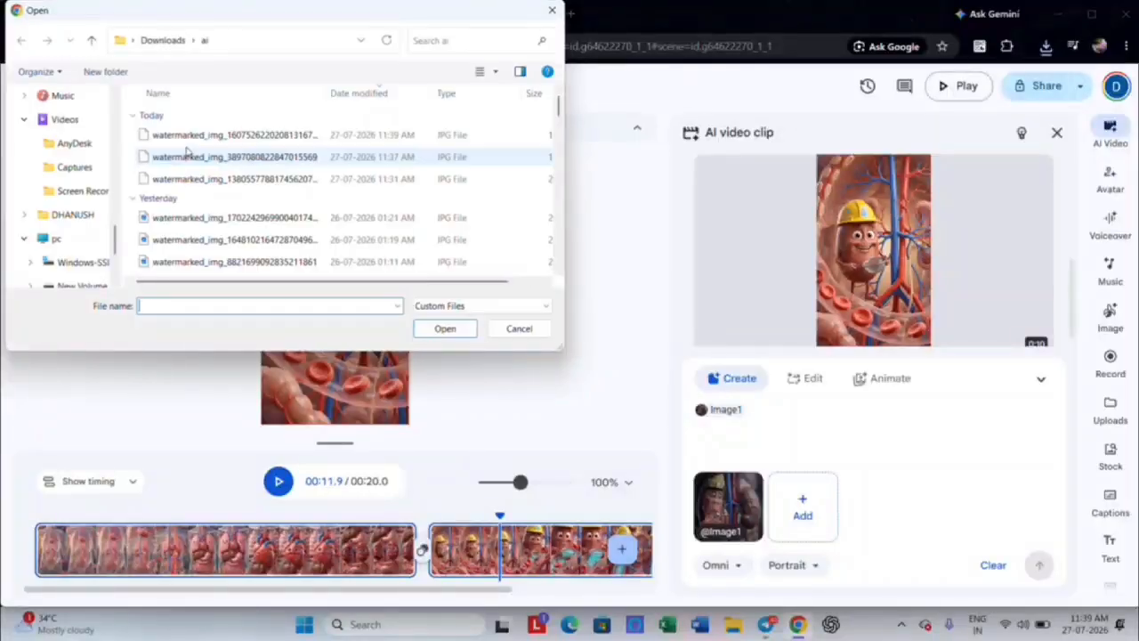
left_click(214, 134)
left_click(444, 328)
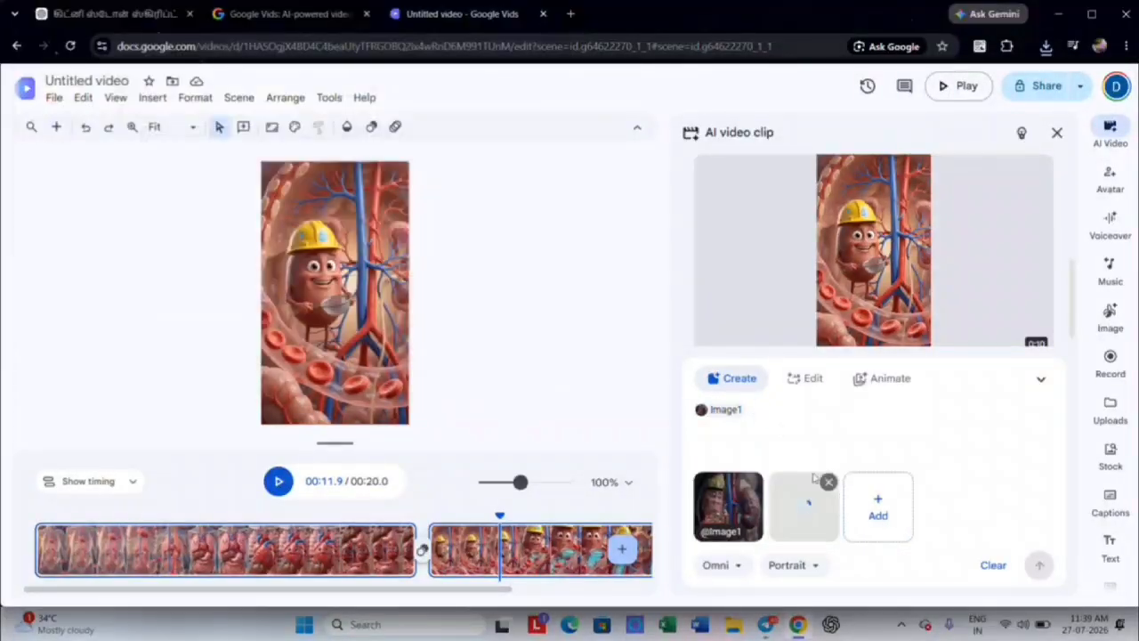
left_click(908, 516)
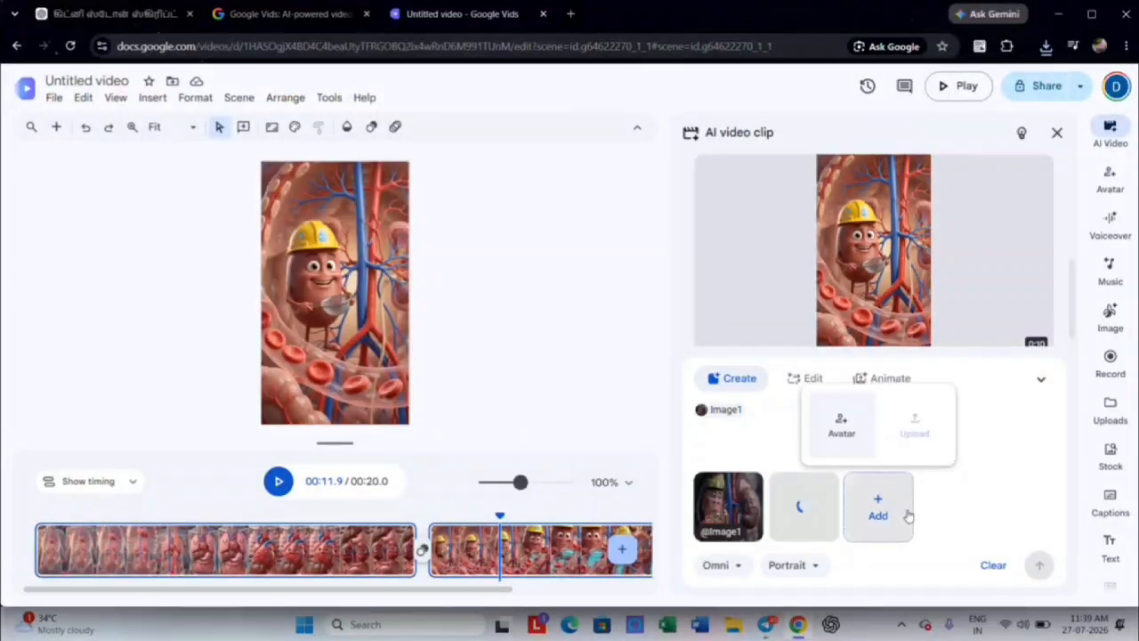
left_click(860, 433)
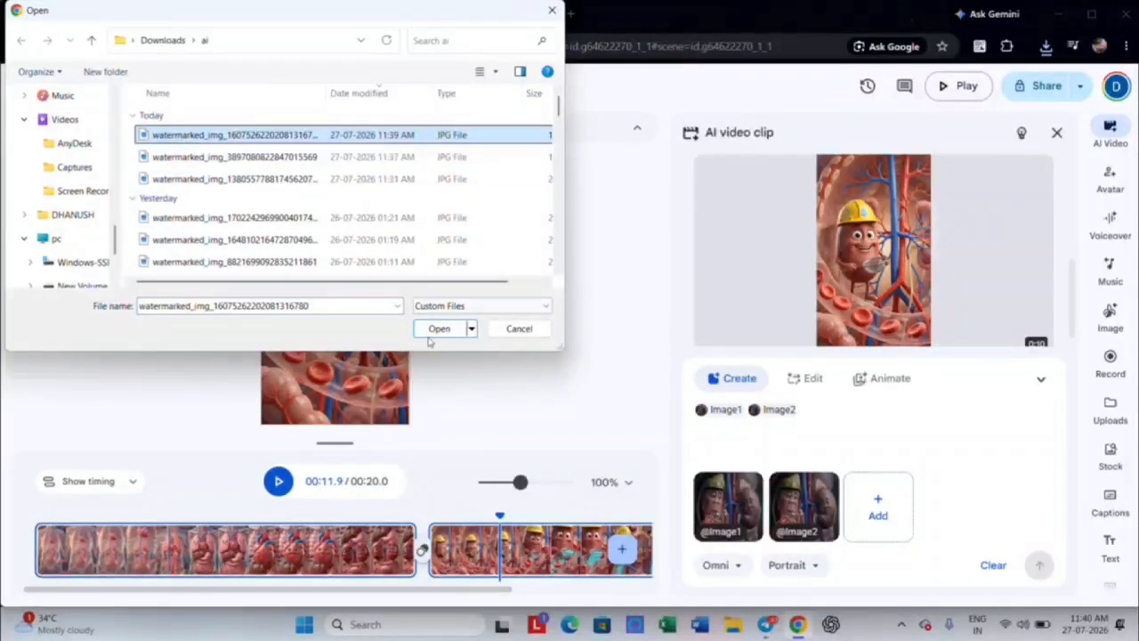
left_click(436, 328)
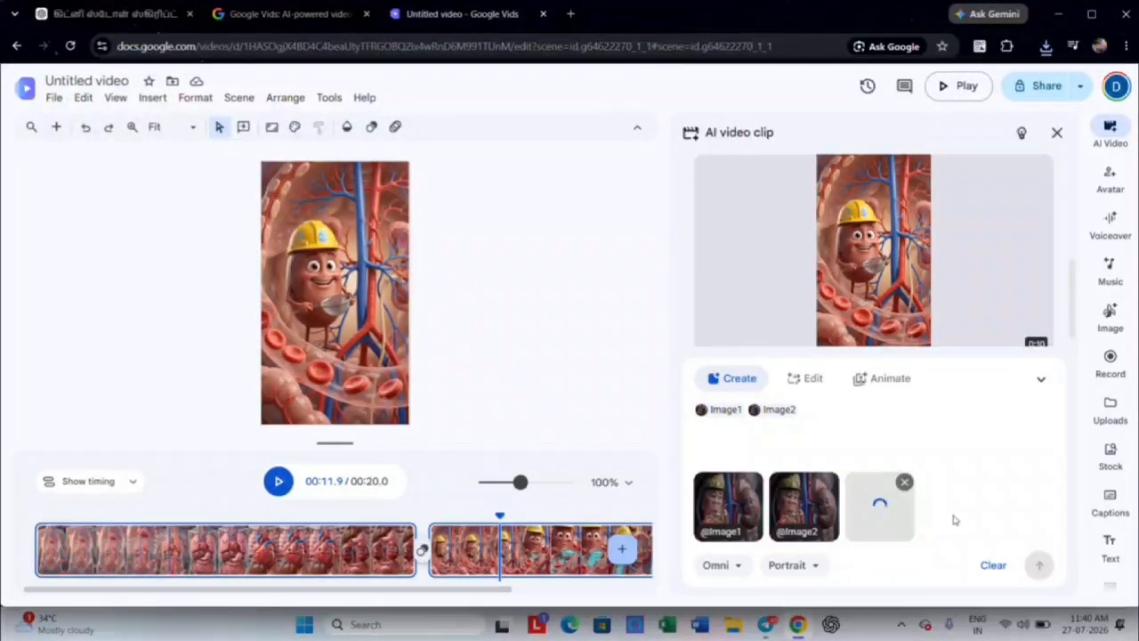
- Switch to ChatGPT and copy the dialogue and video prompt of Scene 3 – தண்ணீர் குறைவு
left_click(303, 14)
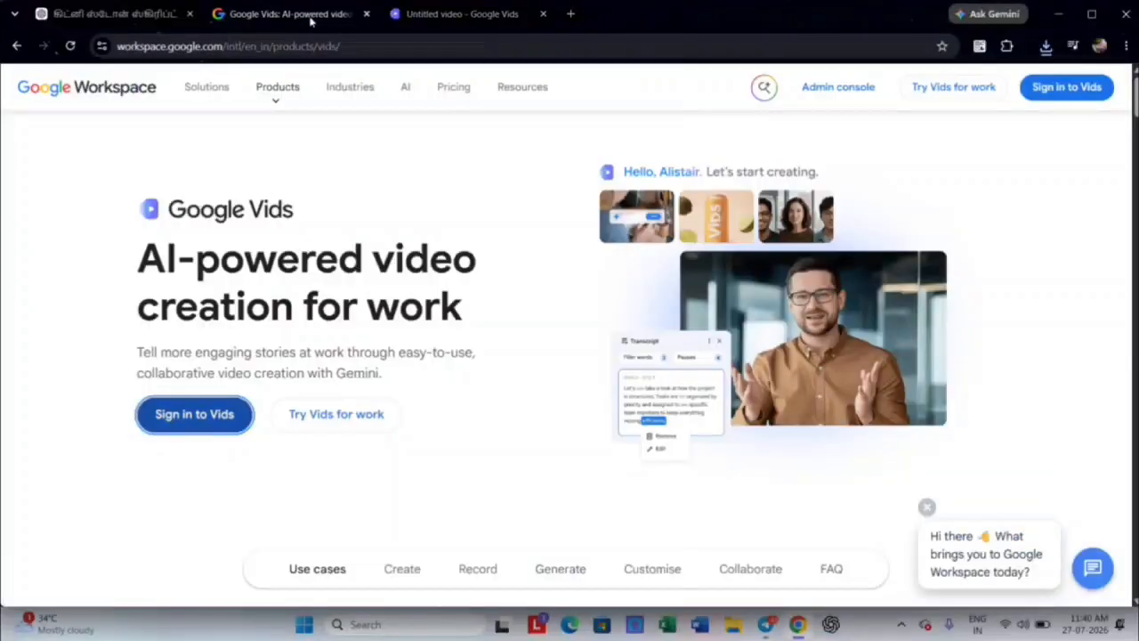
left_click(143, 14)
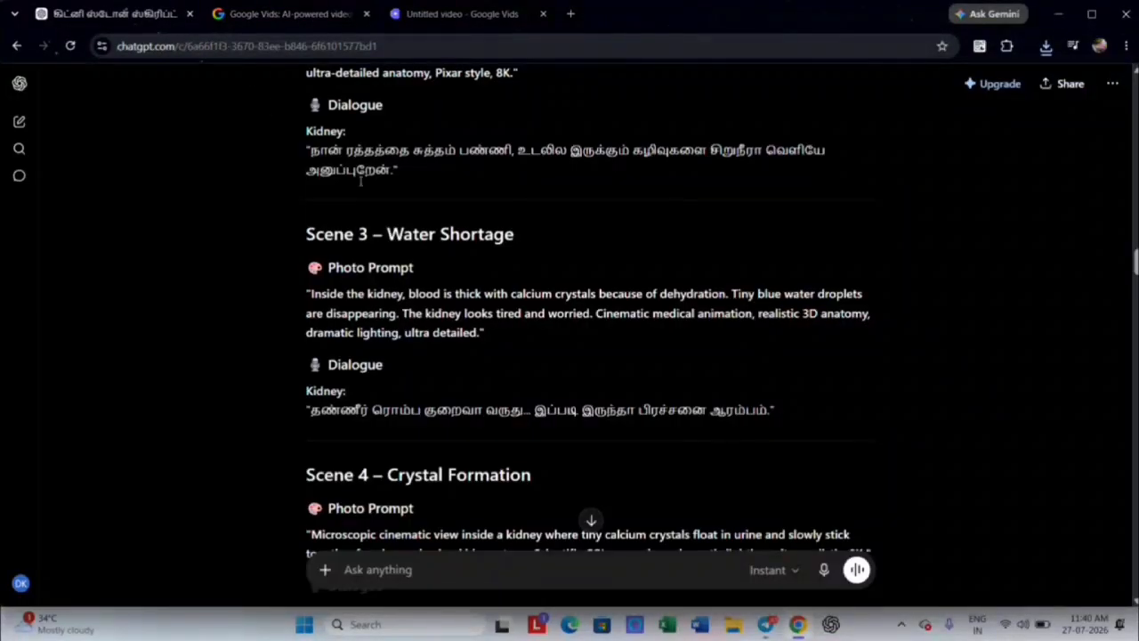
scroll(735, 401, "up", 7)
scroll(738, 376, "down", 20)
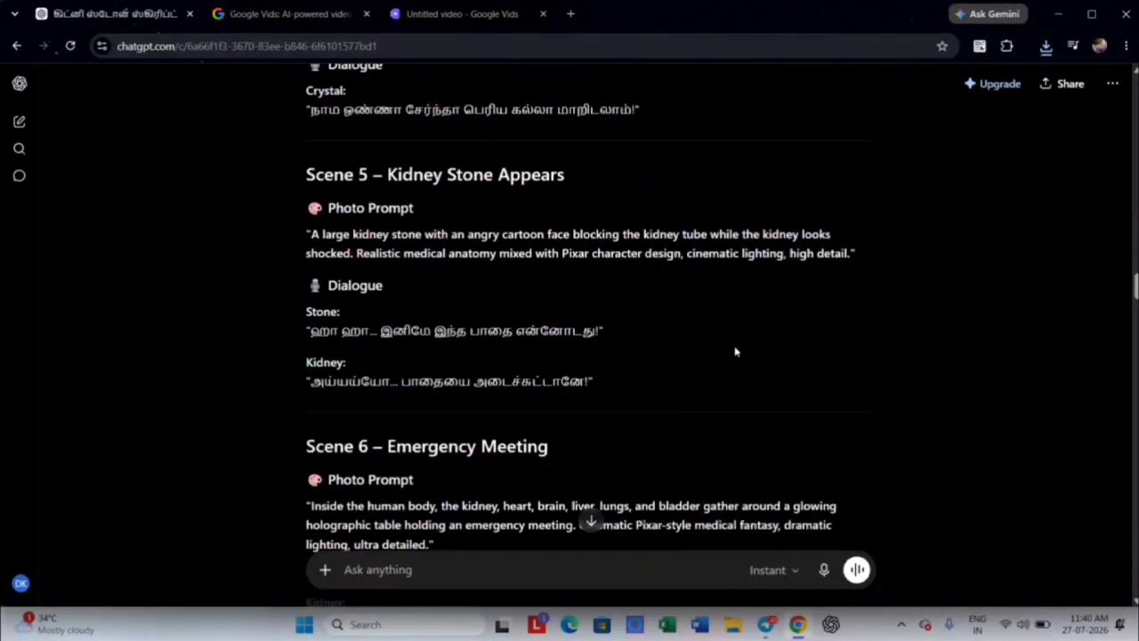
scroll(734, 347, "down", 15)
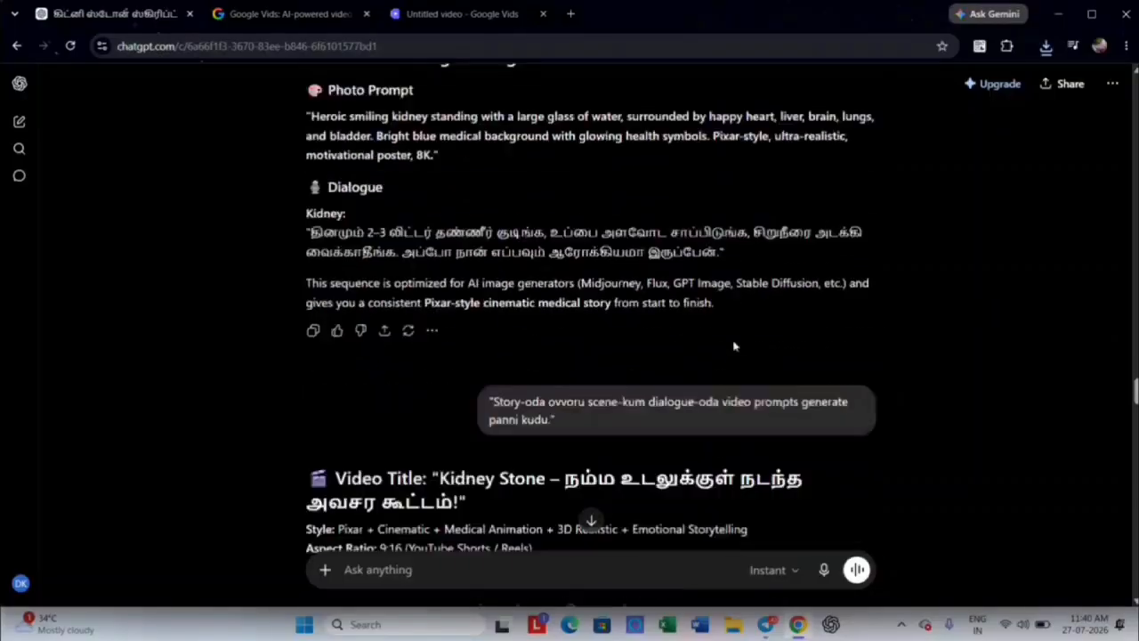
scroll(734, 346, "down", 12)
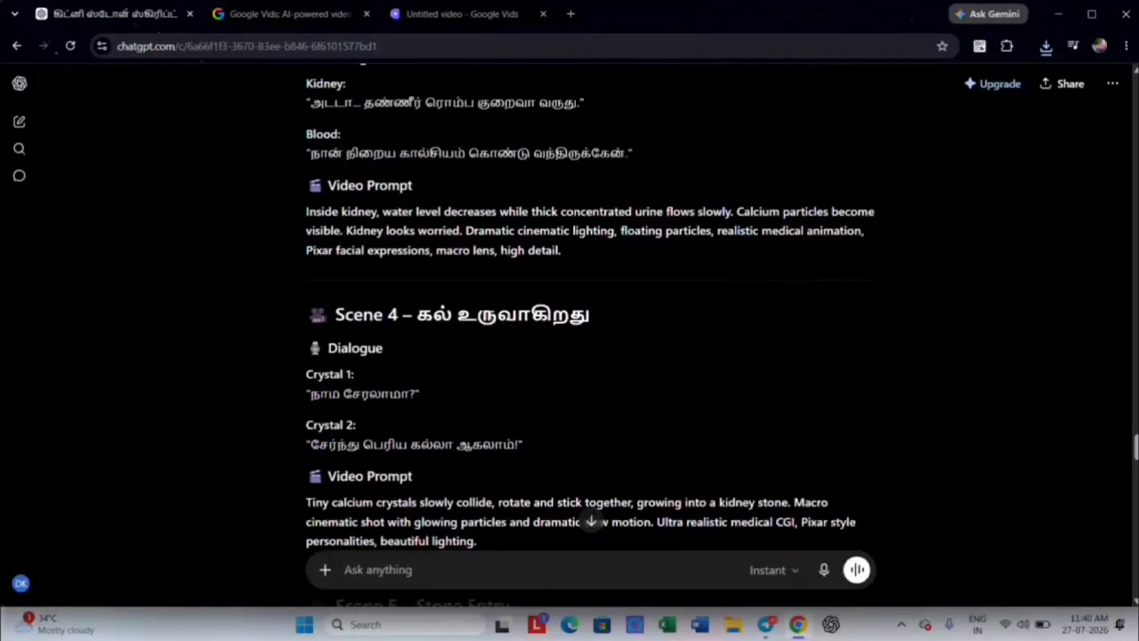
scroll(452, 281, "up", 1)
scroll(450, 283, "up", 1)
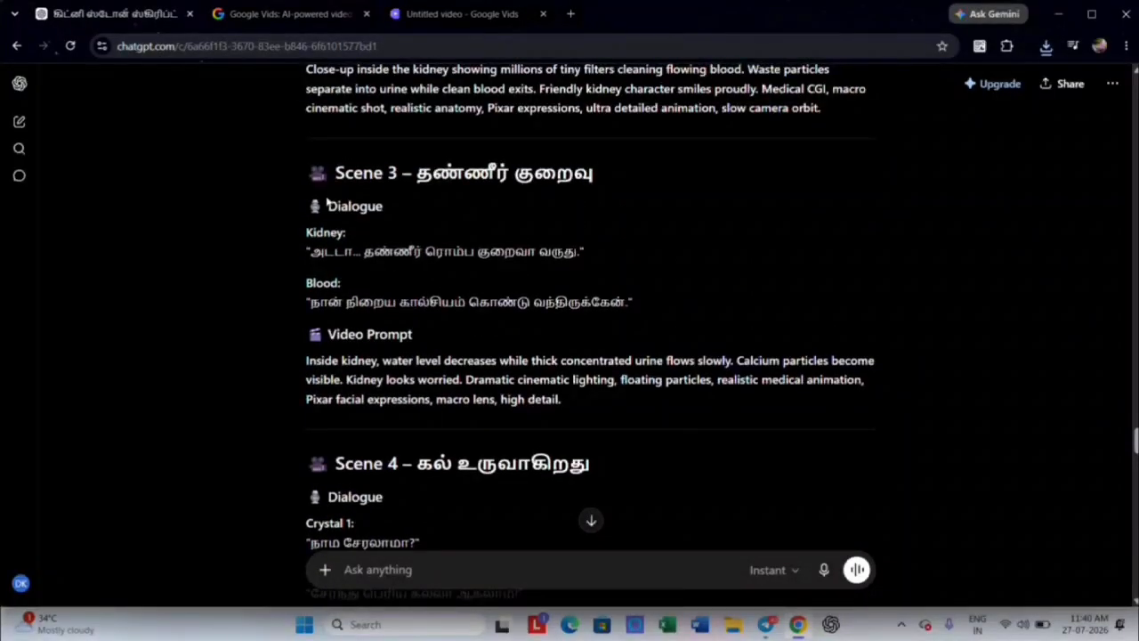
left_click_drag(325, 205, 662, 399)
right_click(652, 409)
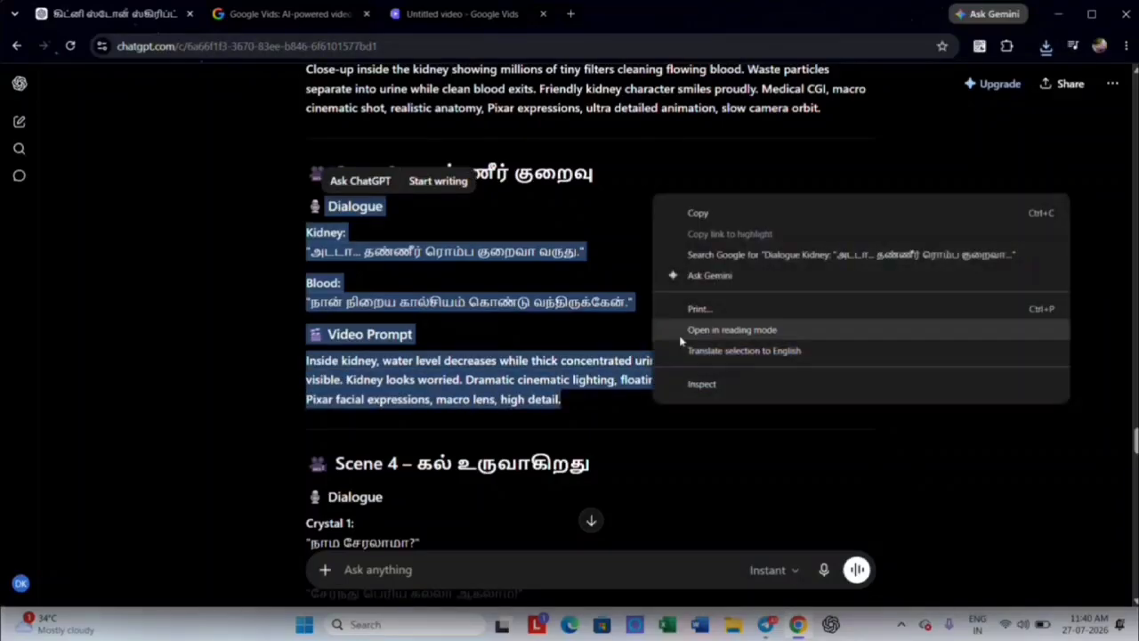
left_click(709, 222)
- Back in Google Vids, paste the copied Scene 3 dialogue and video prompt after the three image references and generate the portrait clip
left_click(458, 13)
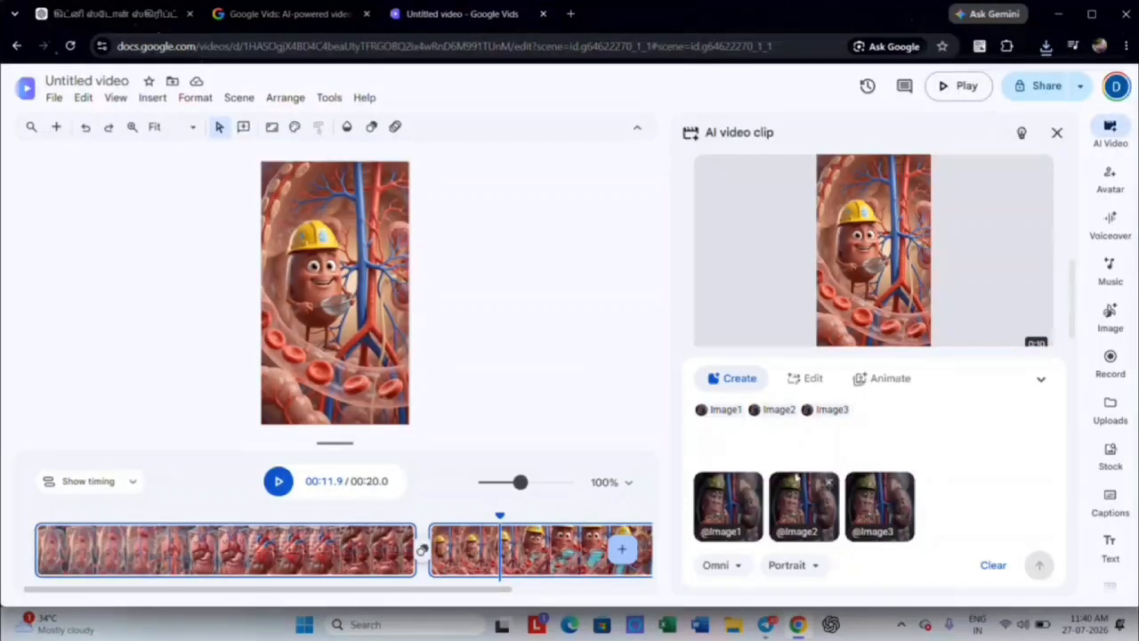
right_click(903, 402)
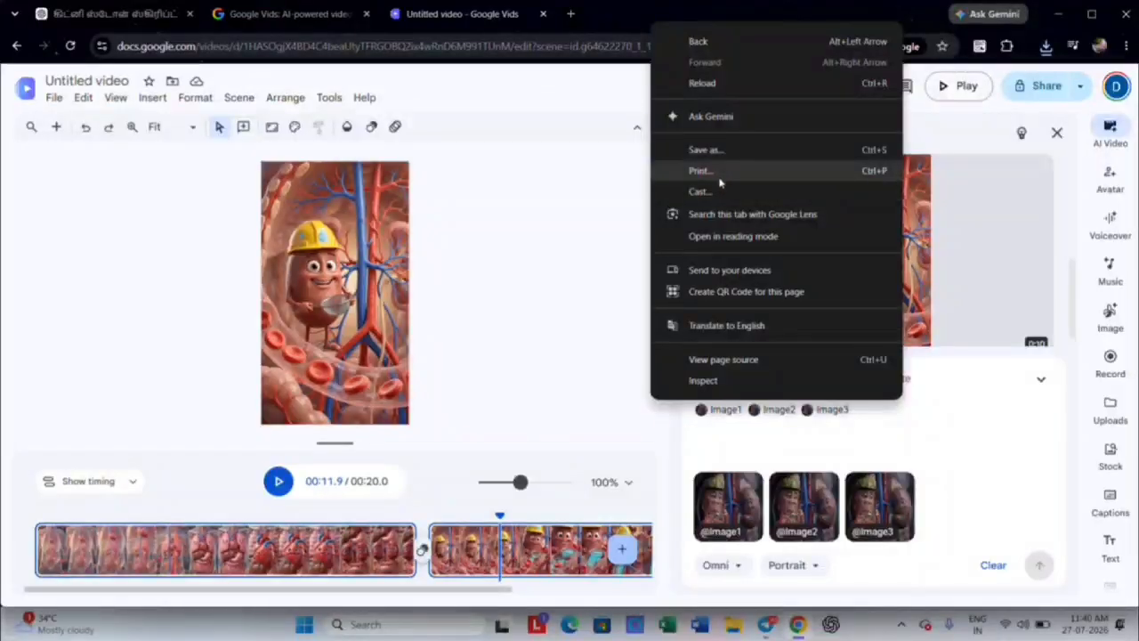
left_click(922, 441)
right_click(922, 441)
left_click(935, 274)
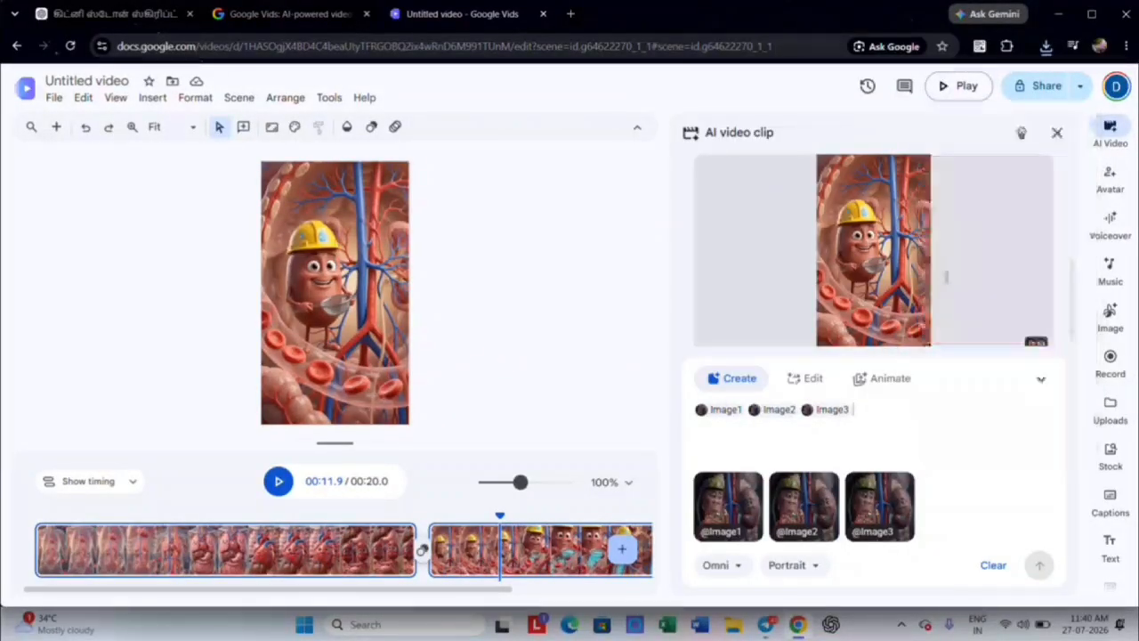
left_click(1039, 565)
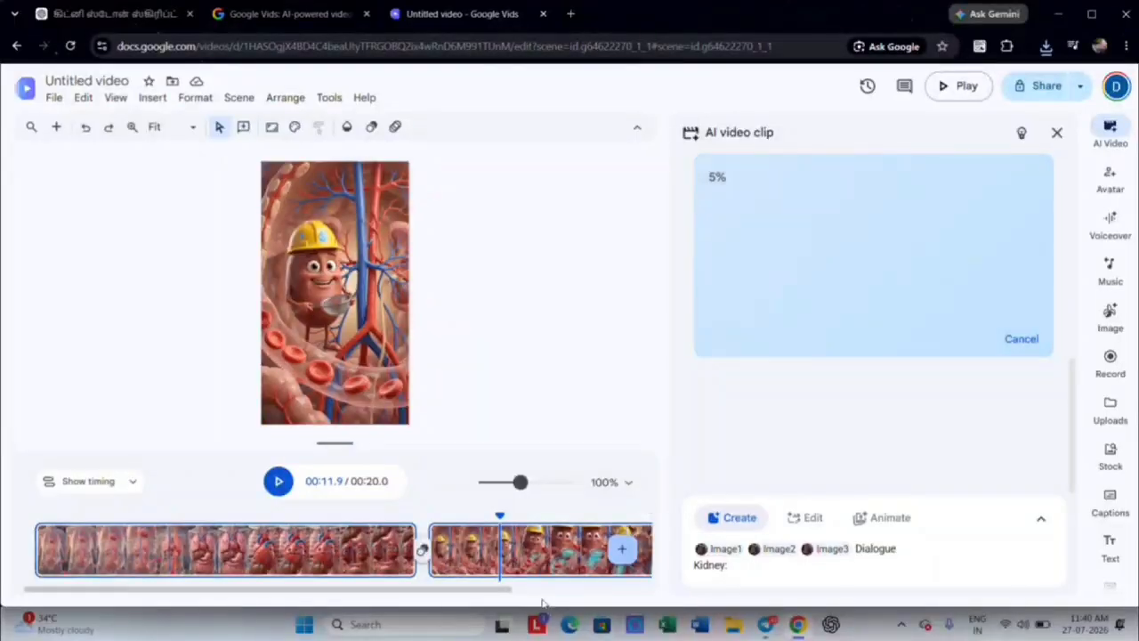
- Add a blank third scene after the kidney clip at the end of the timeline
scroll(523, 554, "right", 3)
left_click(622, 549)
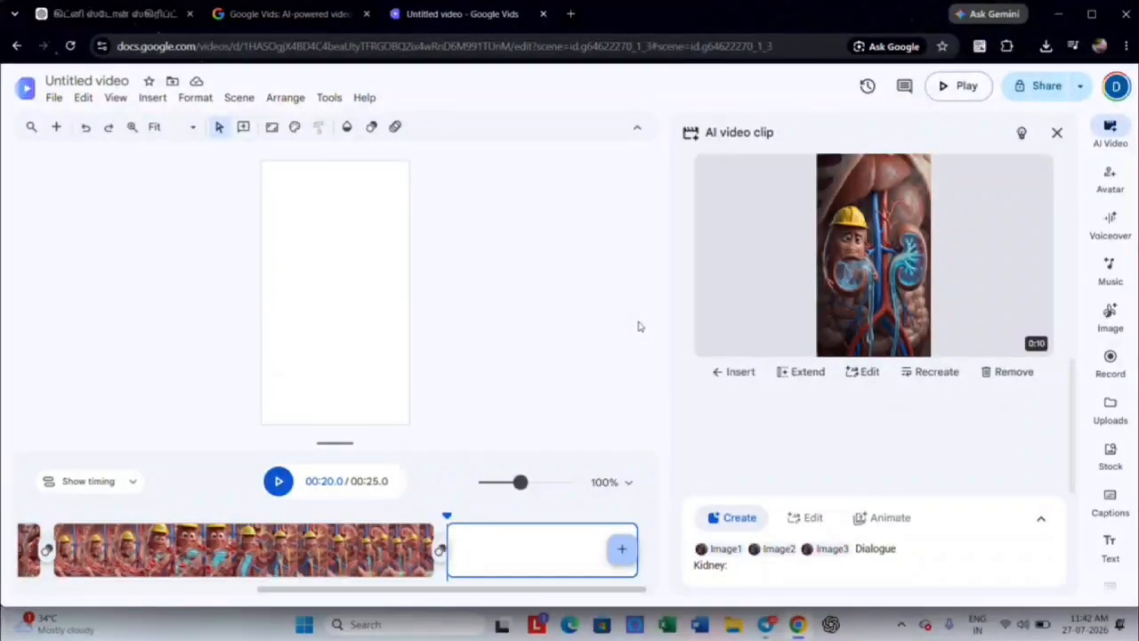
- Insert the generated Scene 3 kidney clip into the blank third scene and close the AI video clip tool
left_click(718, 373)
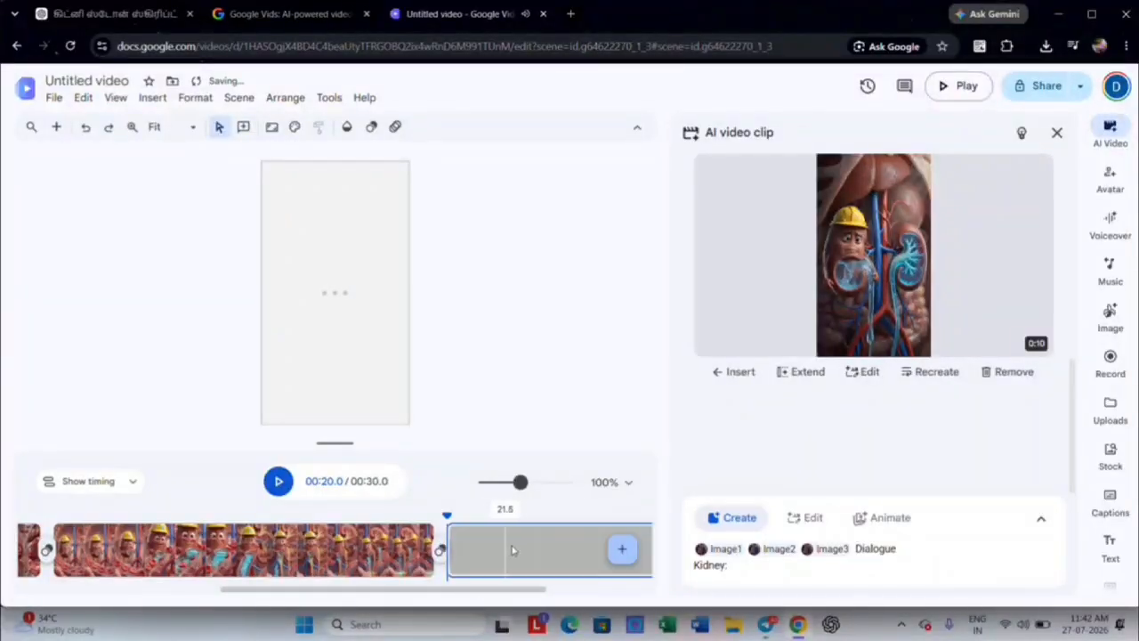
left_click(1113, 143)
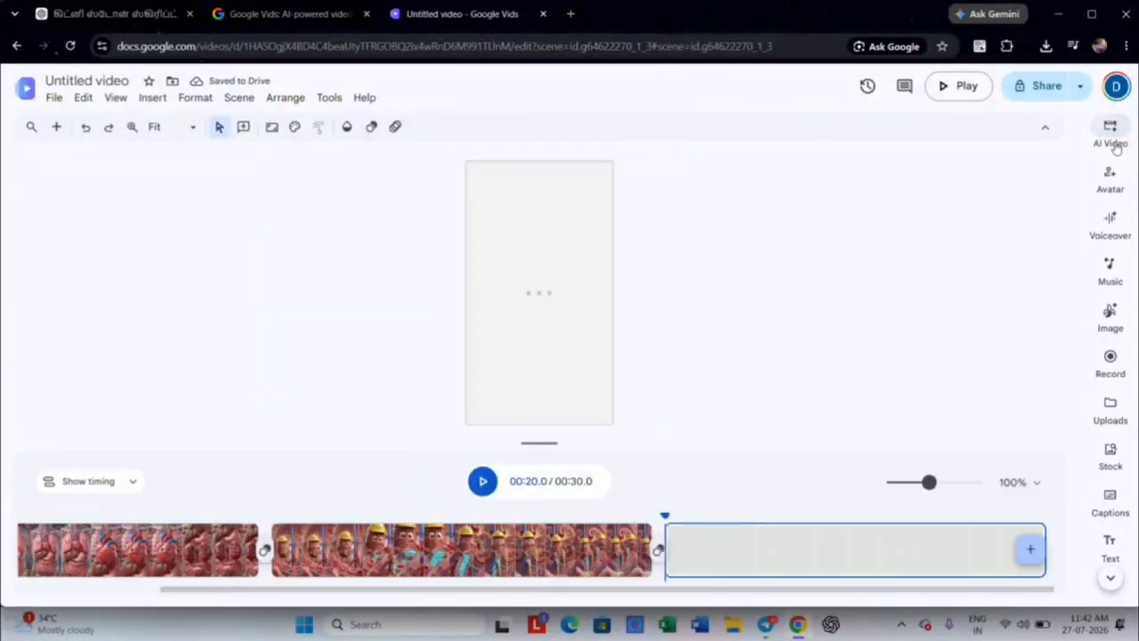
- Play the assembled three-scene video from the very beginning to the end and dismiss the styled captions suggestion
scroll(44, 559, "left", 3)
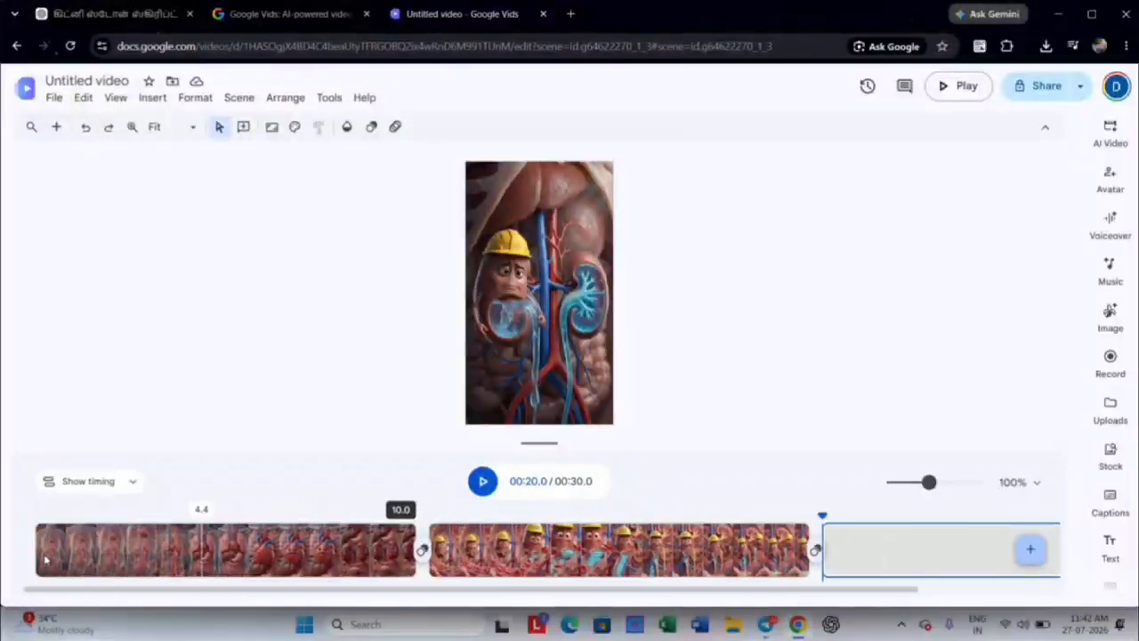
left_click(45, 559)
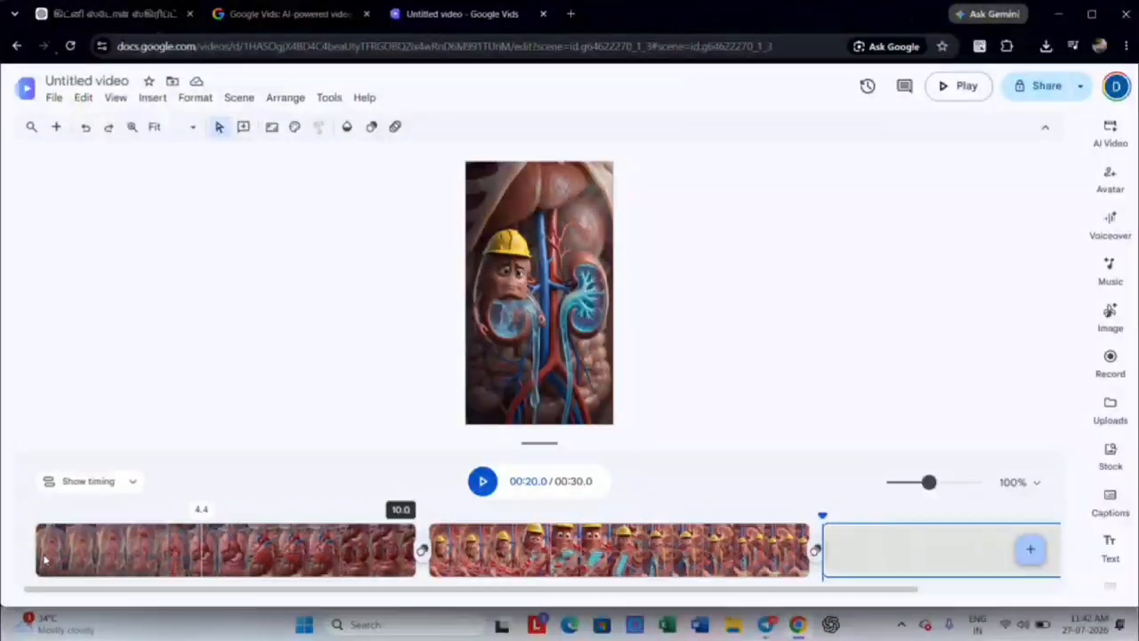
left_click(481, 481)
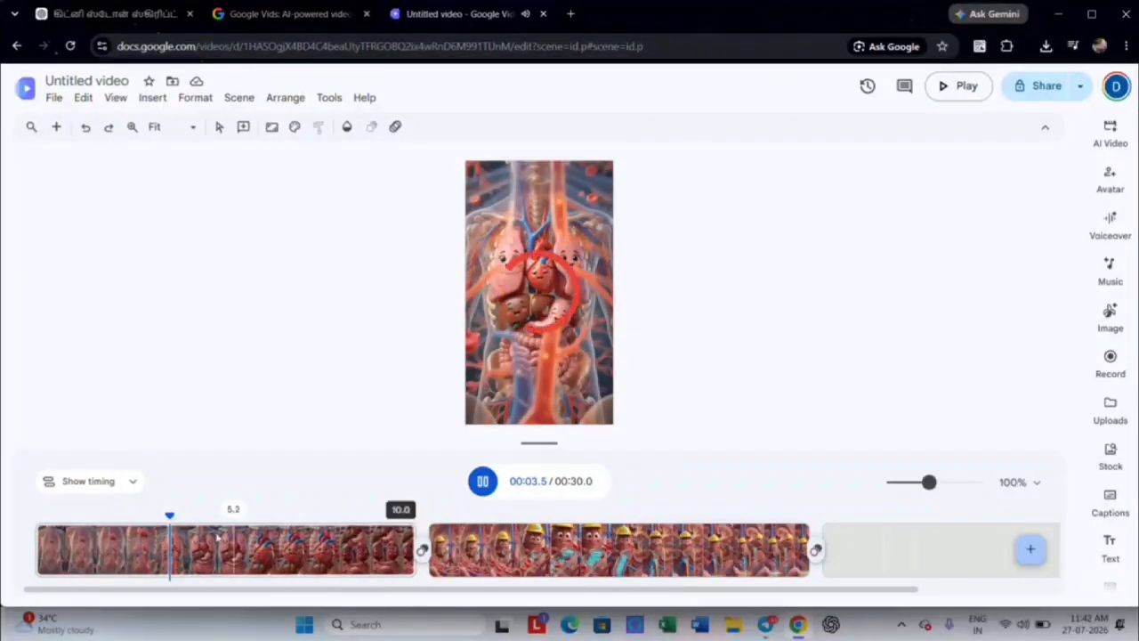
left_click_drag(51, 551, 29, 547)
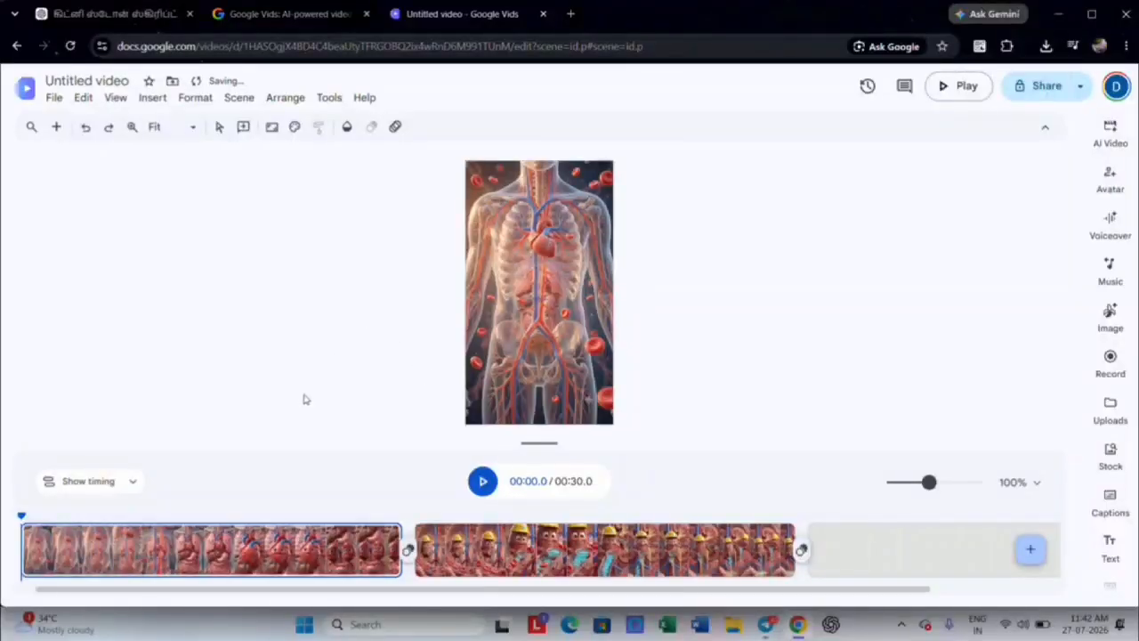
left_click(483, 482)
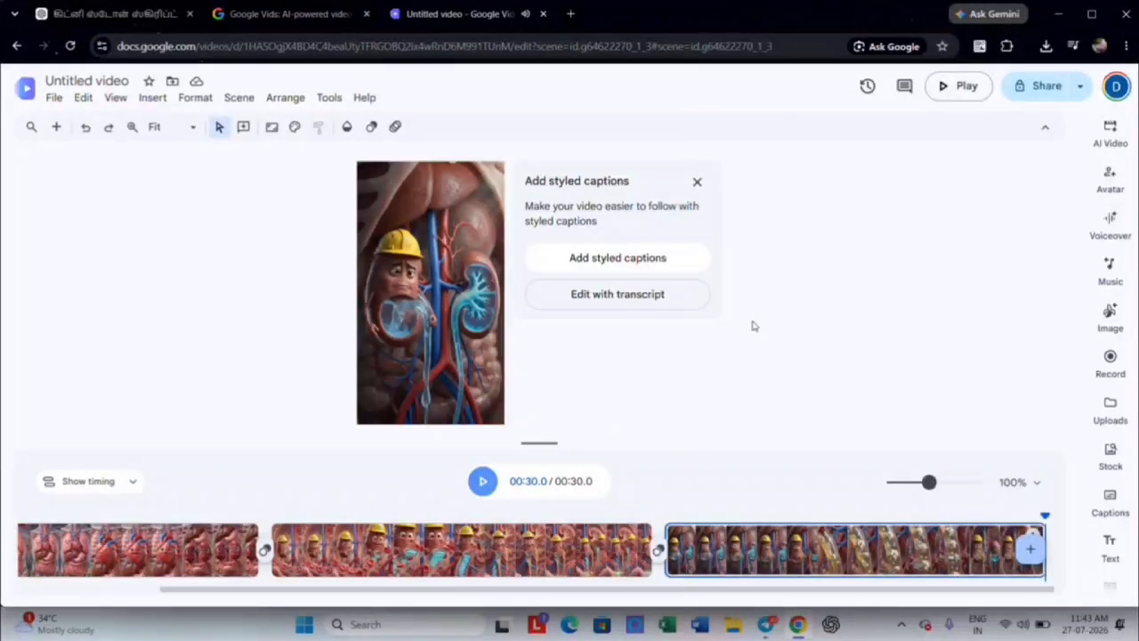
left_click(696, 181)
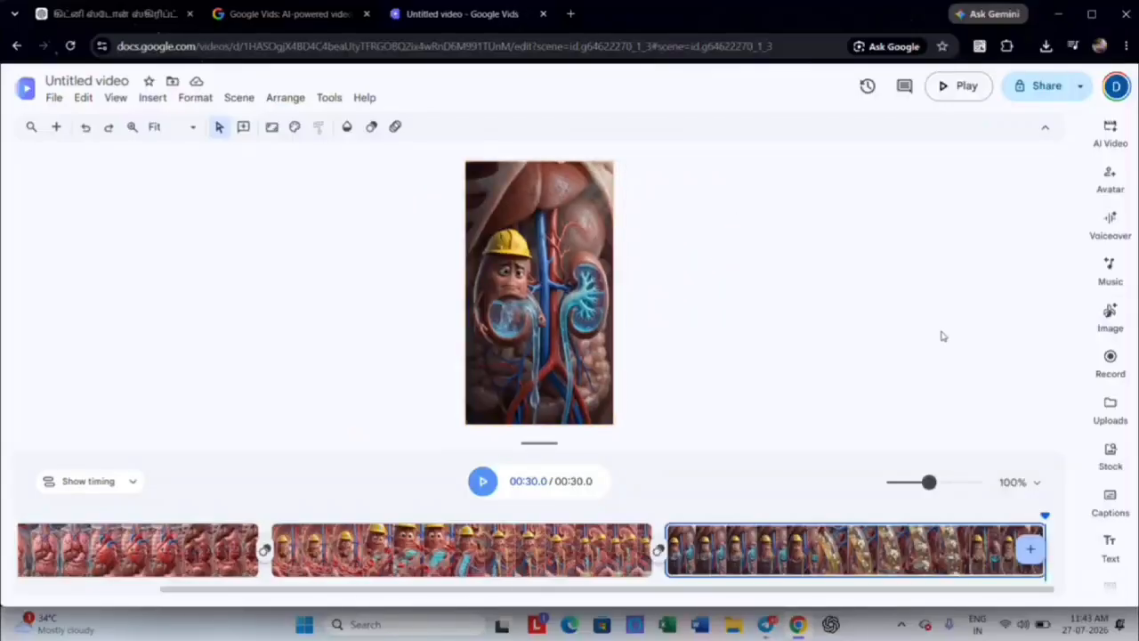